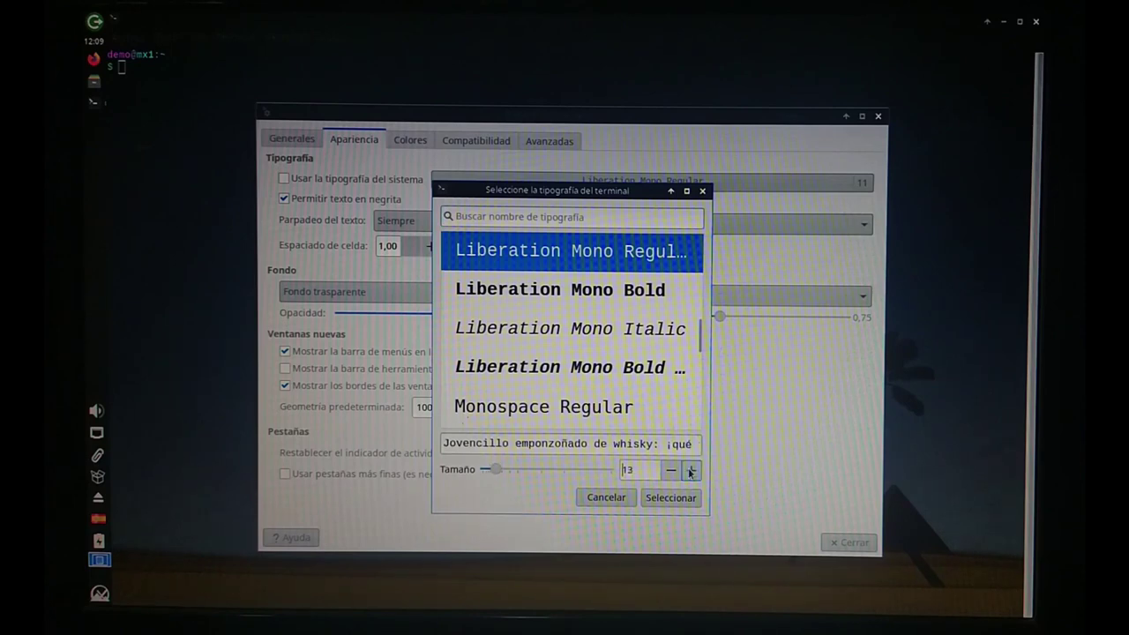
# Set the terminal font to Liberation Mono Regular 18 and close the preferences.
pyautogui.click(691, 472)
pyautogui.click(691, 473)
pyautogui.click(691, 473)
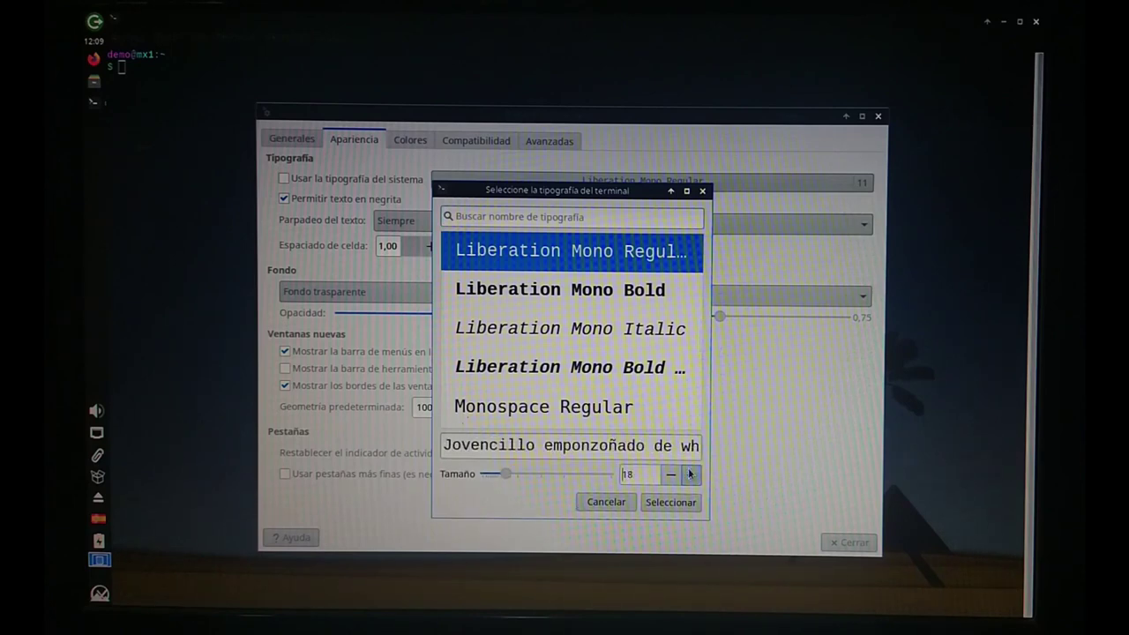
pyautogui.click(663, 501)
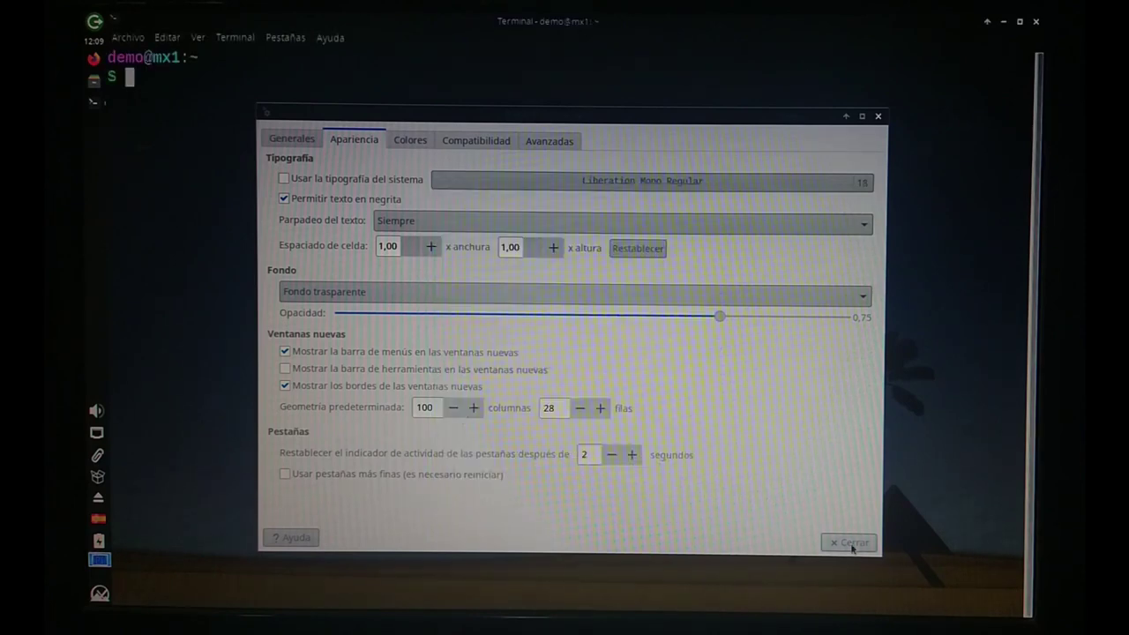
pyautogui.click(847, 542)
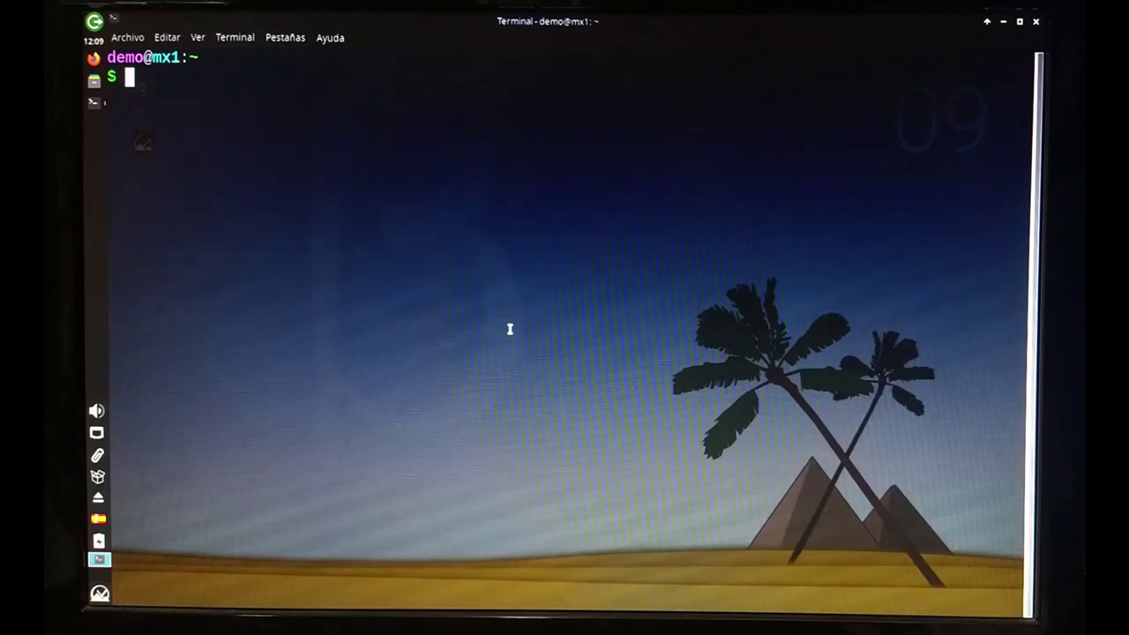
# Run sudo apt update and authenticate with the administrator password.
pyautogui.write('sudoa')
pyautogui.press('BackSpace')
pyautogui.write('apt update')
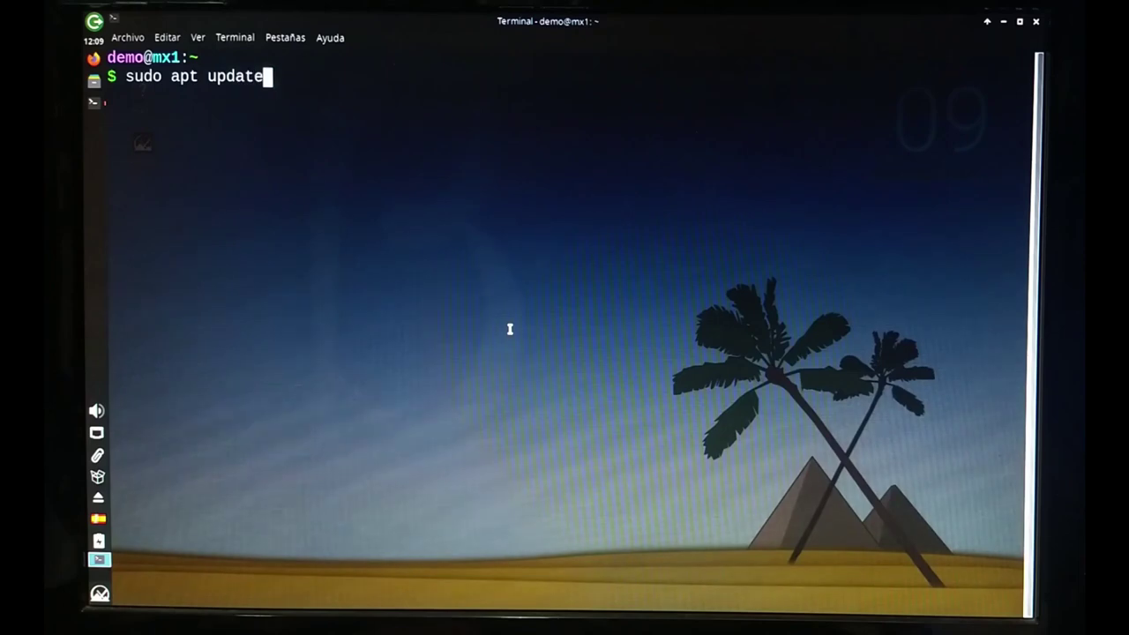
pyautogui.press('Return')
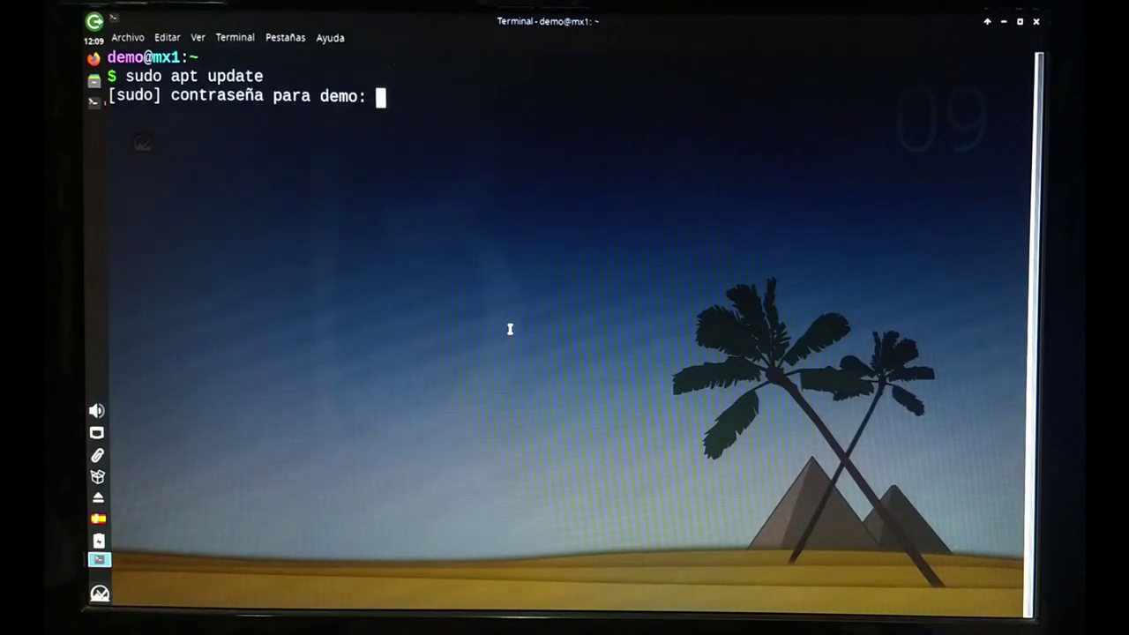
pyautogui.write('demo')
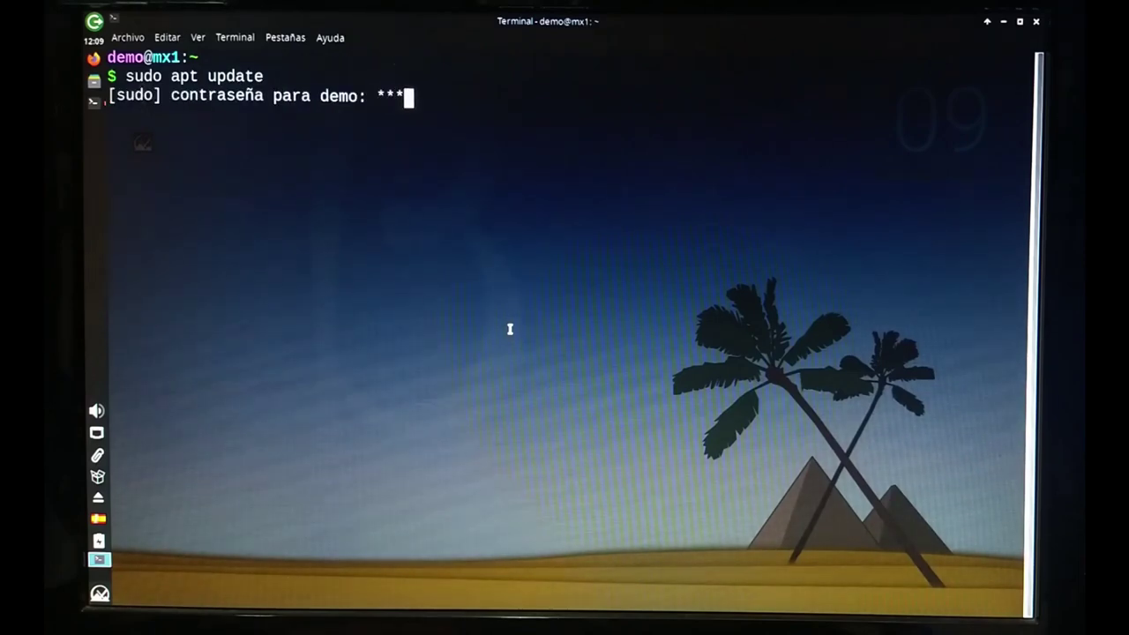
pyautogui.press('Return')
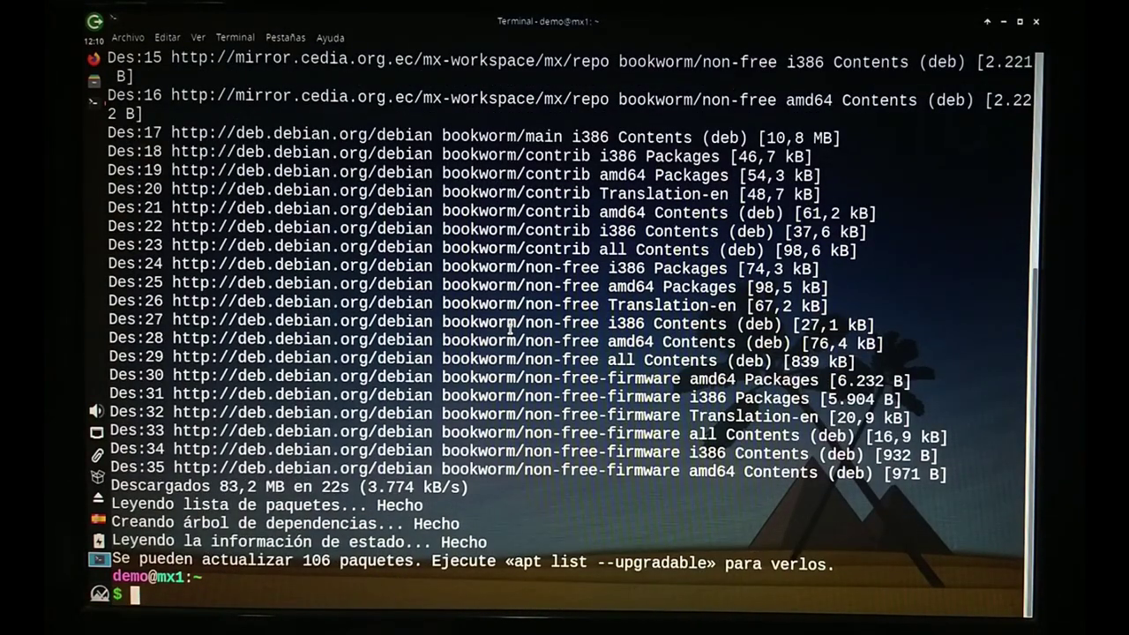
# Install simplescreenrecorder via sudo apt install, confirm with S, and close the terminal.
pyautogui.write('sudo a')
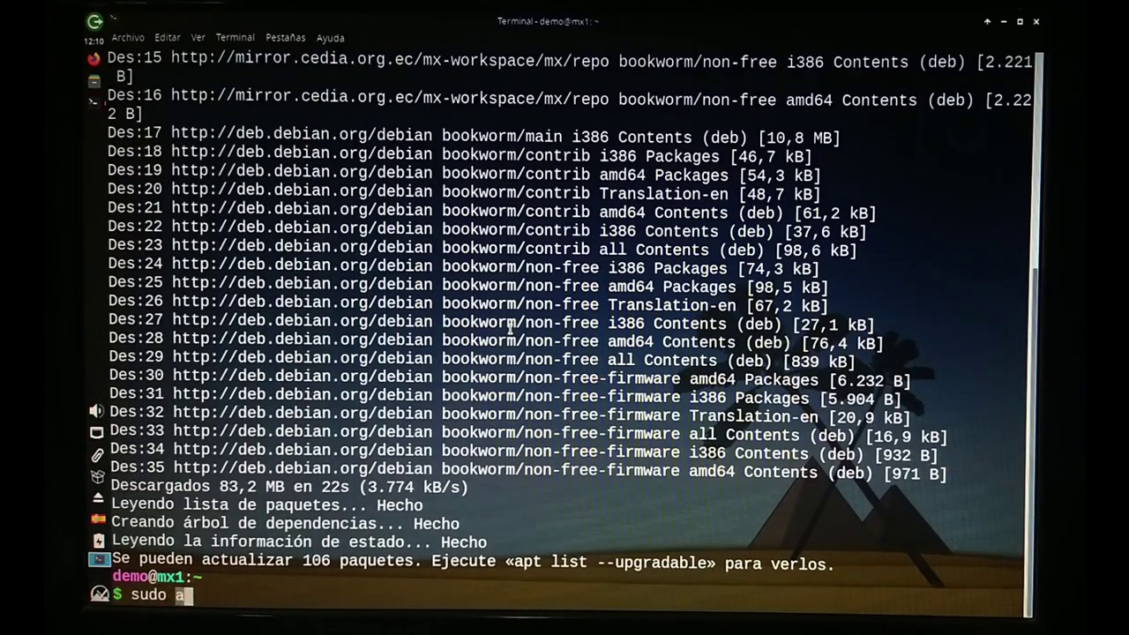
pyautogui.write('pt install ')
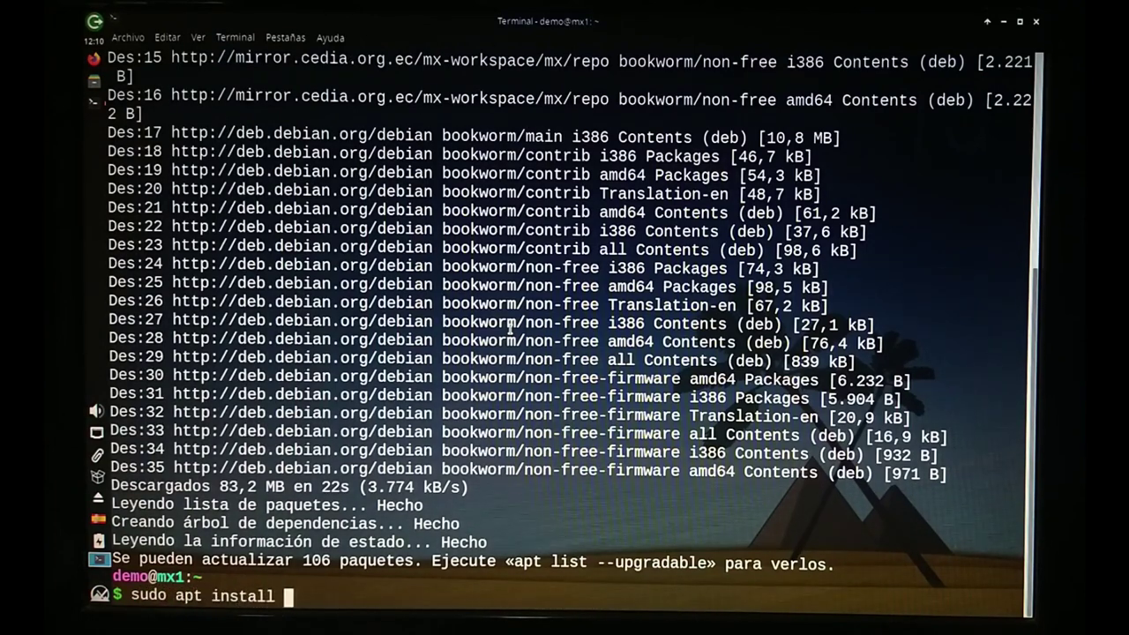
pyautogui.write('simples')
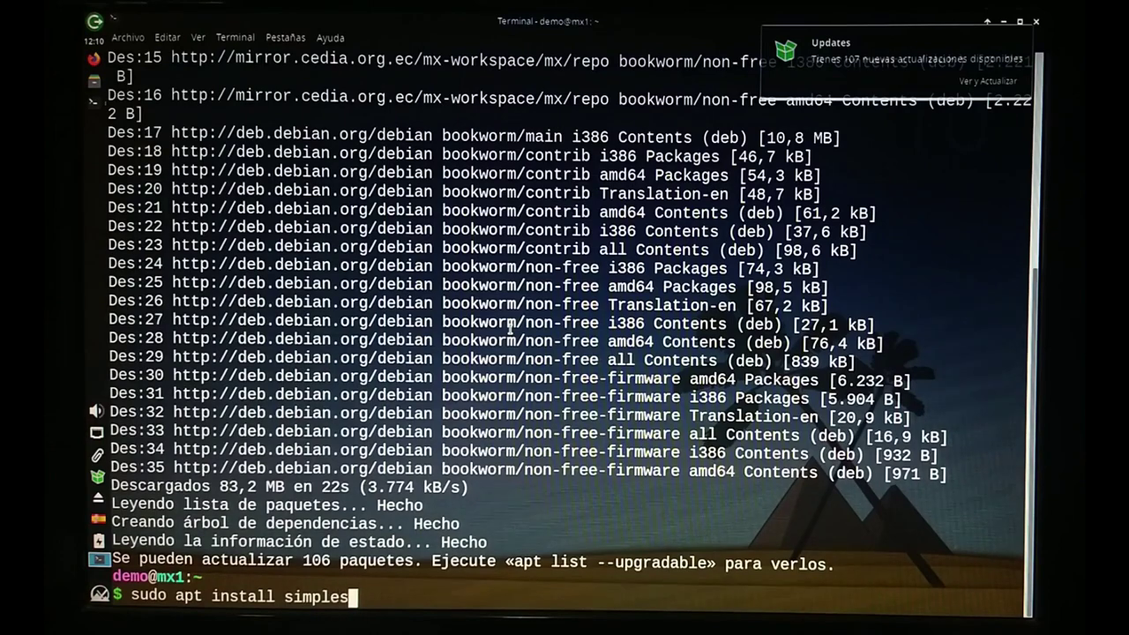
pyautogui.write('creenre')
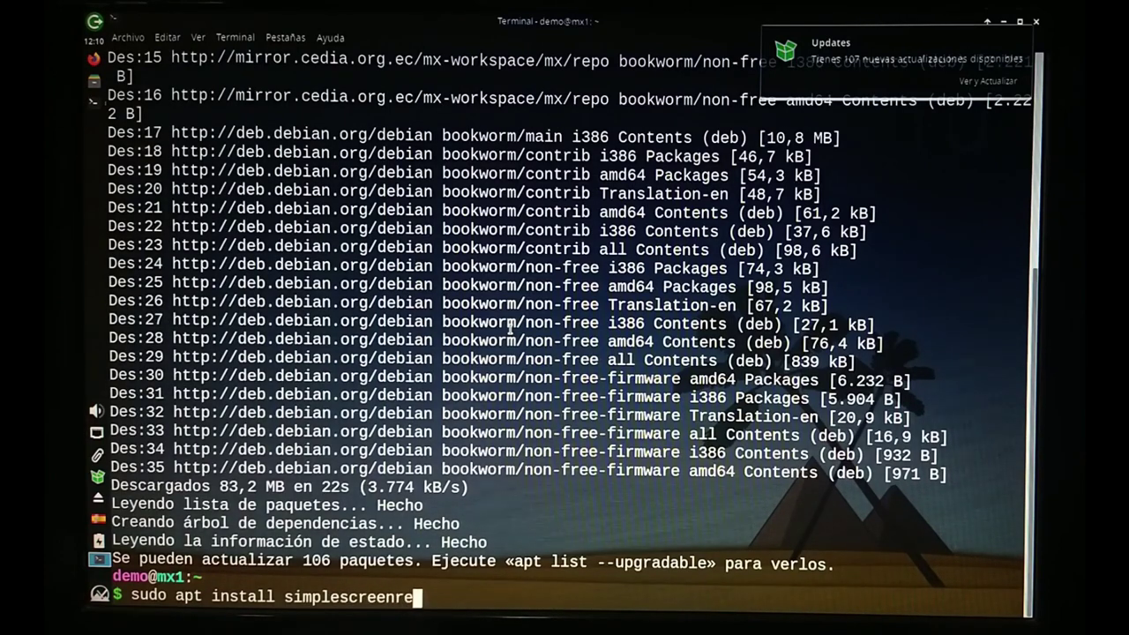
pyautogui.write('corder')
pyautogui.press('Return')
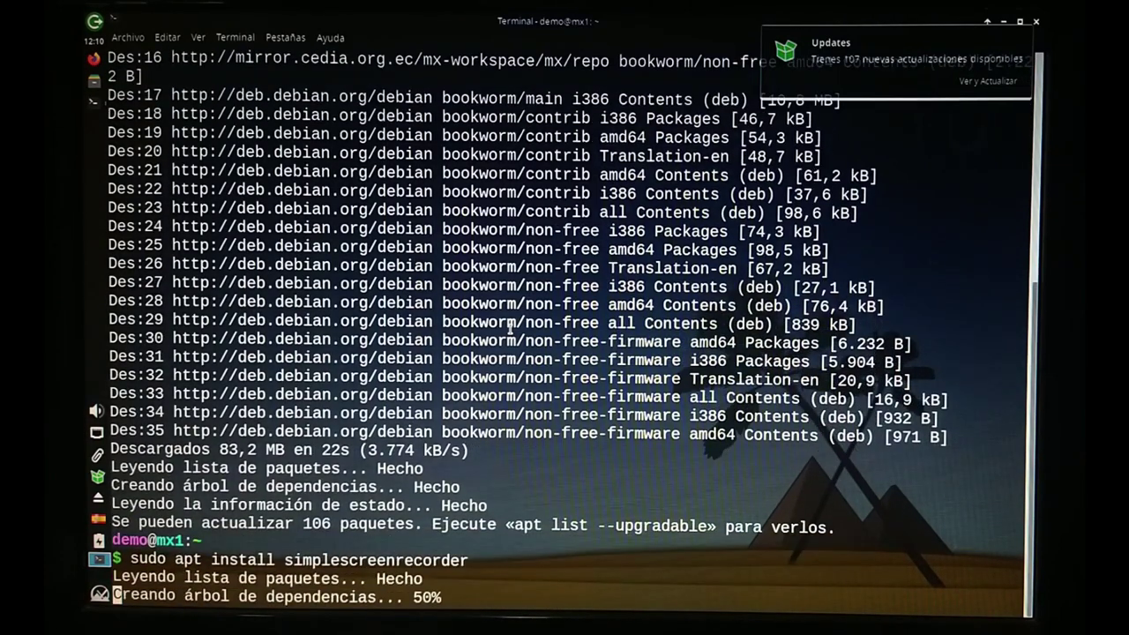
pyautogui.press('Return')
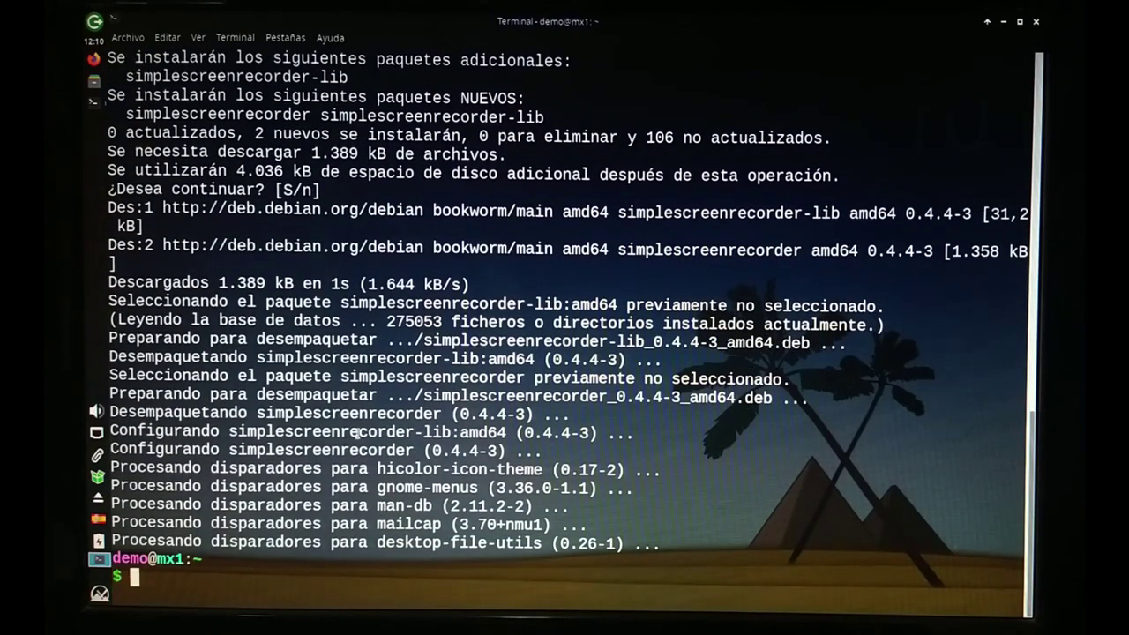
pyautogui.click(1039, 20)
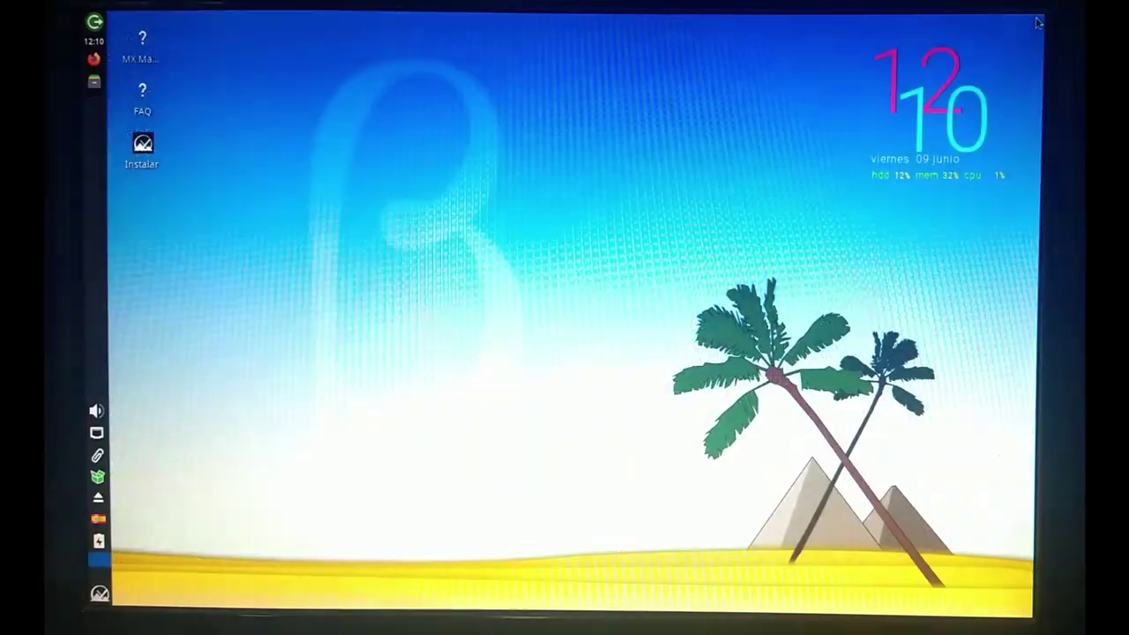
# Launch SimpleScreenRecorder from the Whisker menu search and get past the welcome page.
pyautogui.click(99, 593)
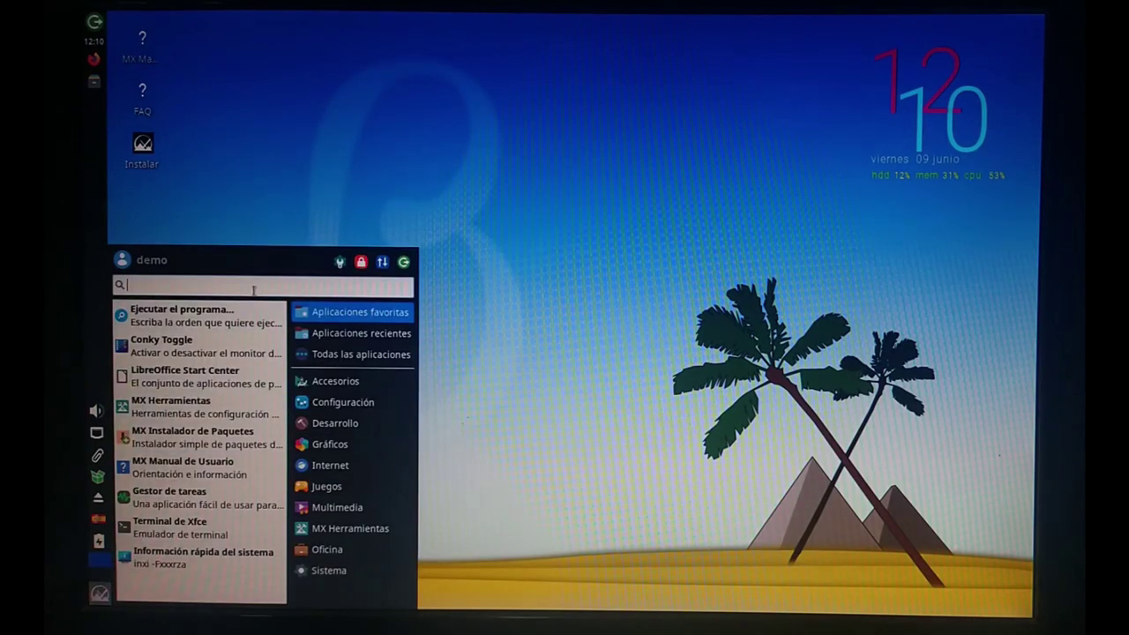
pyautogui.write('simp')
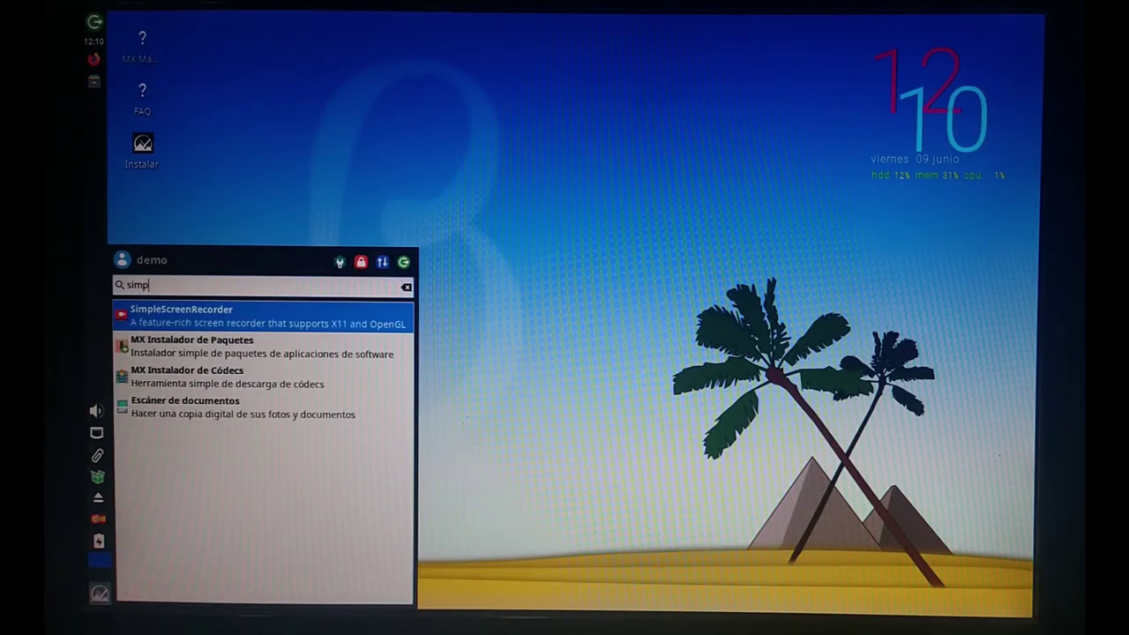
pyautogui.press('Return')
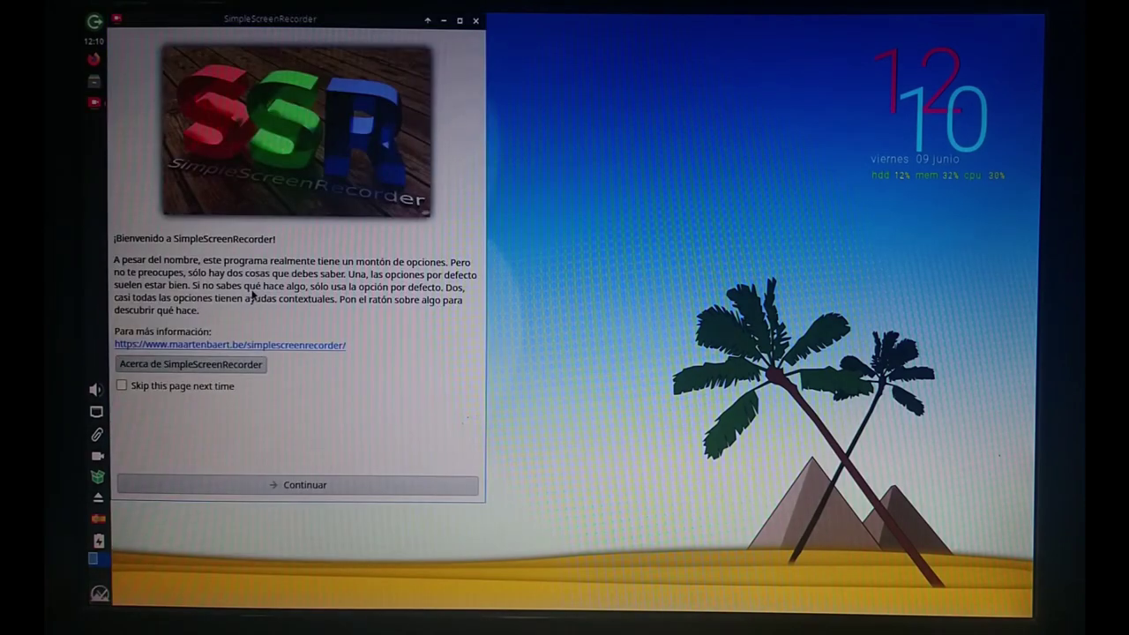
pyautogui.click(288, 486)
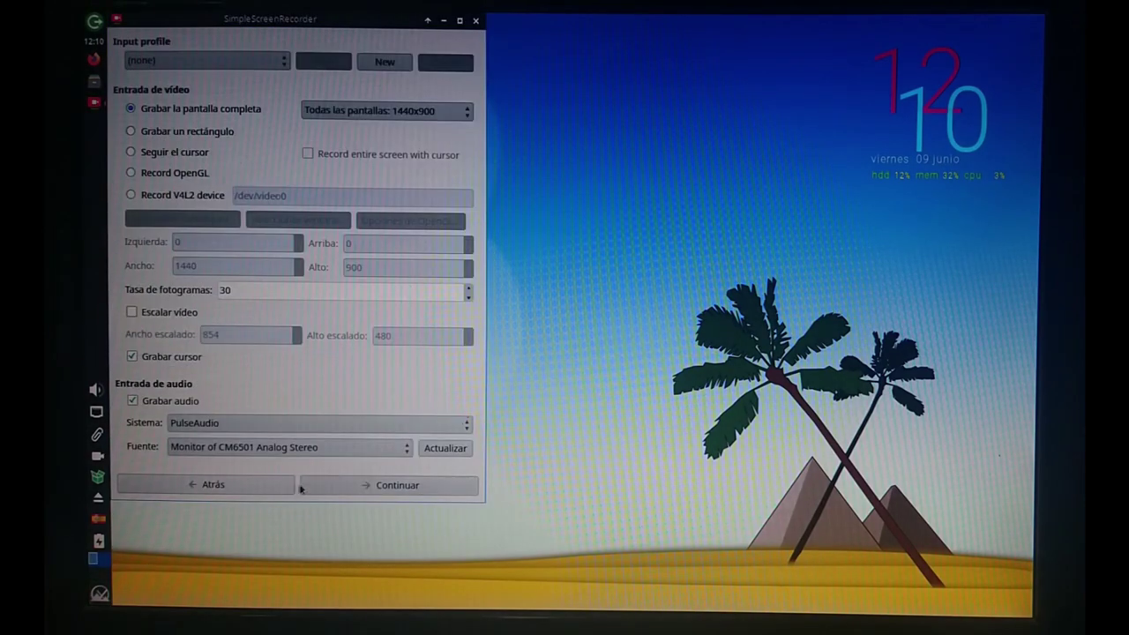
# Change the frame rate from 30 to 10, preview the capture, and start recording.
pyautogui.moveTo(242, 290); pyautogui.dragTo(209, 289)
pyautogui.write('10')
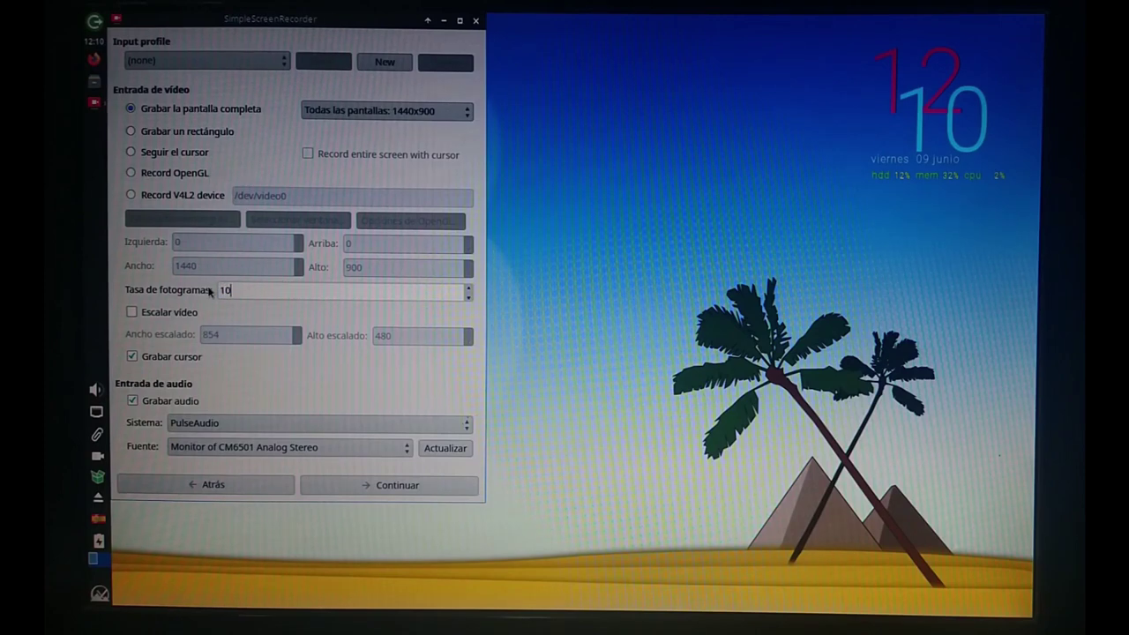
pyautogui.click(371, 487)
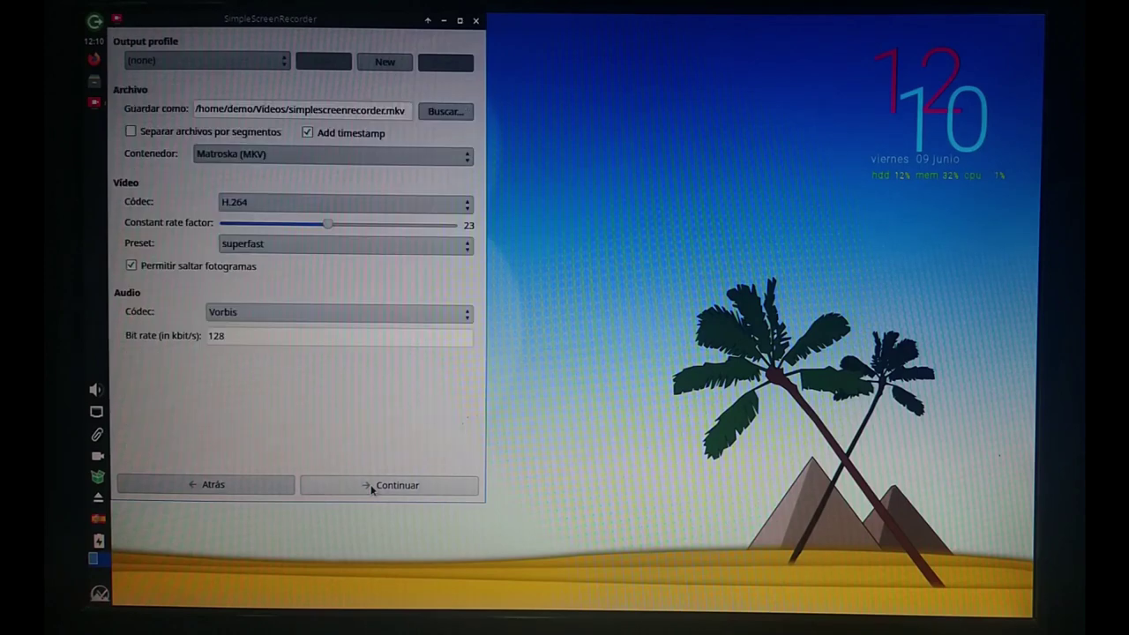
pyautogui.click(372, 486)
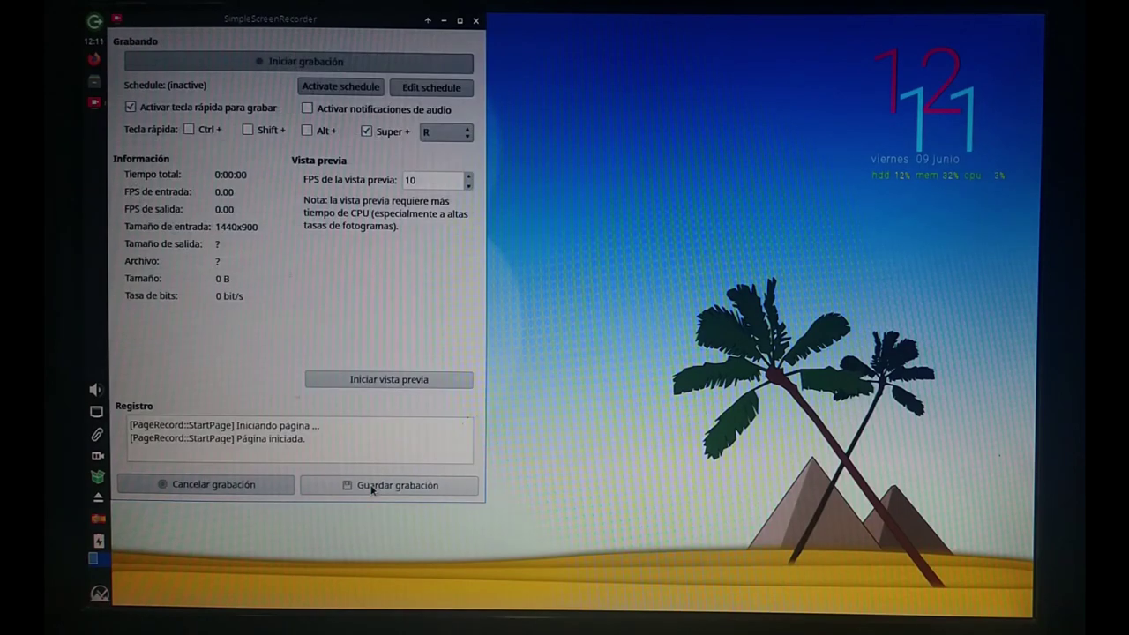
pyautogui.click(389, 382)
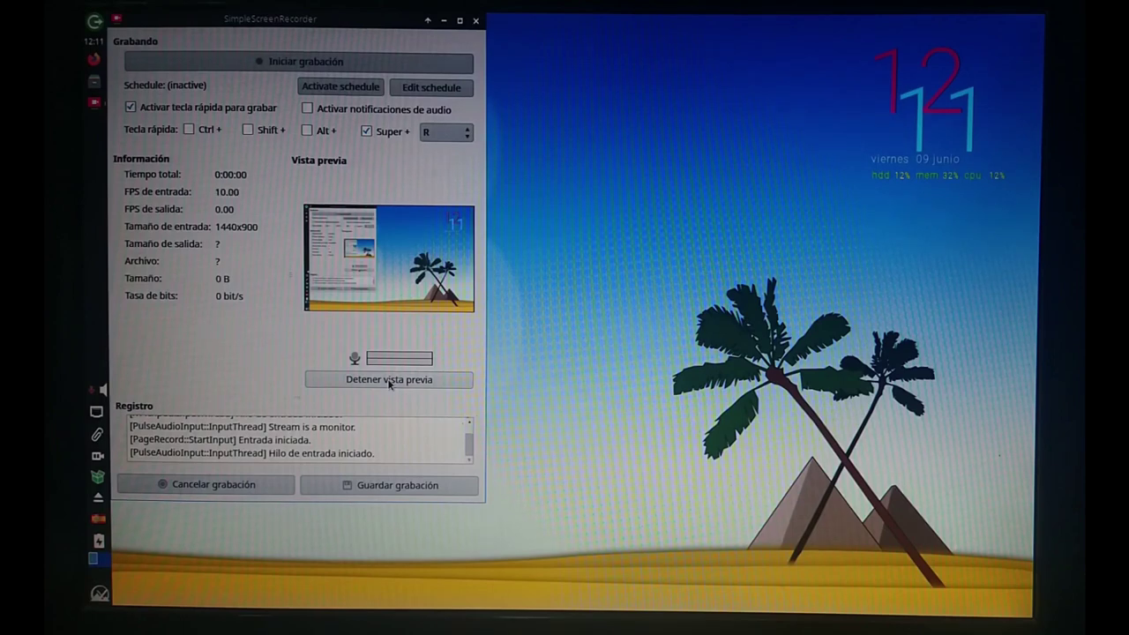
pyautogui.click(389, 381)
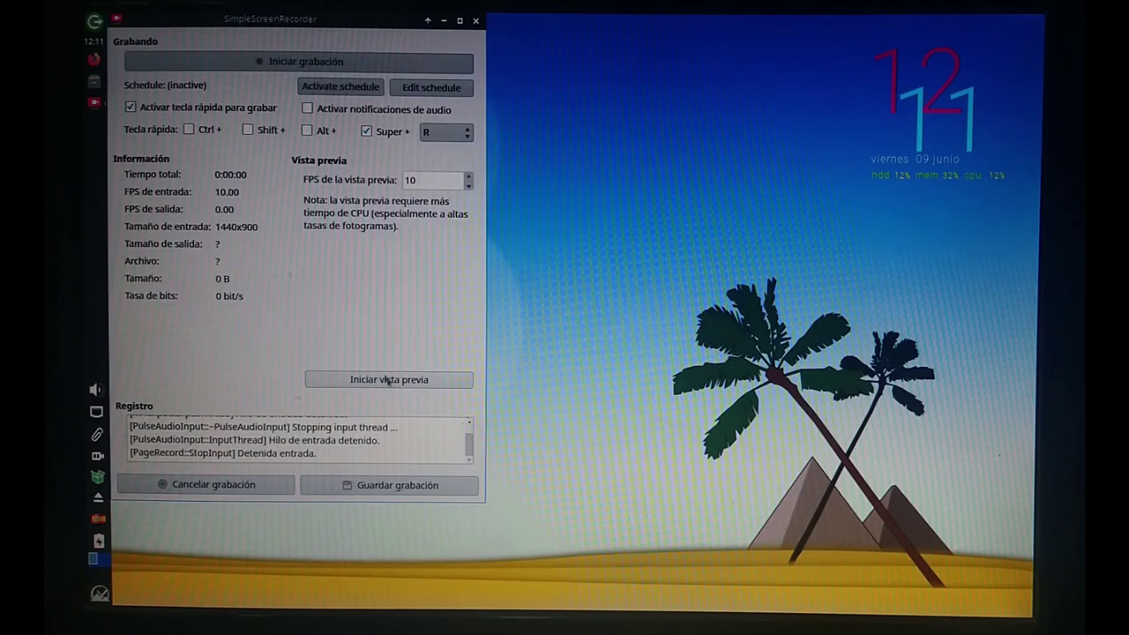
pyautogui.click(305, 62)
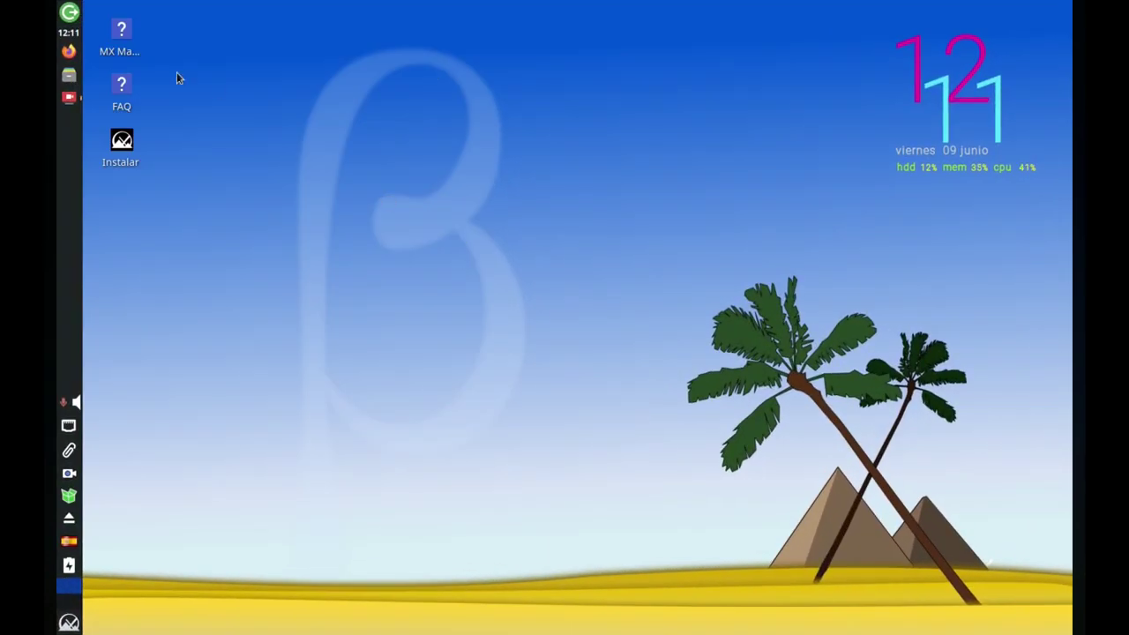
# Launch the Instalar icon and open Cambiar la Configuración del Teclado.
pyautogui.doubleClick(122, 146)
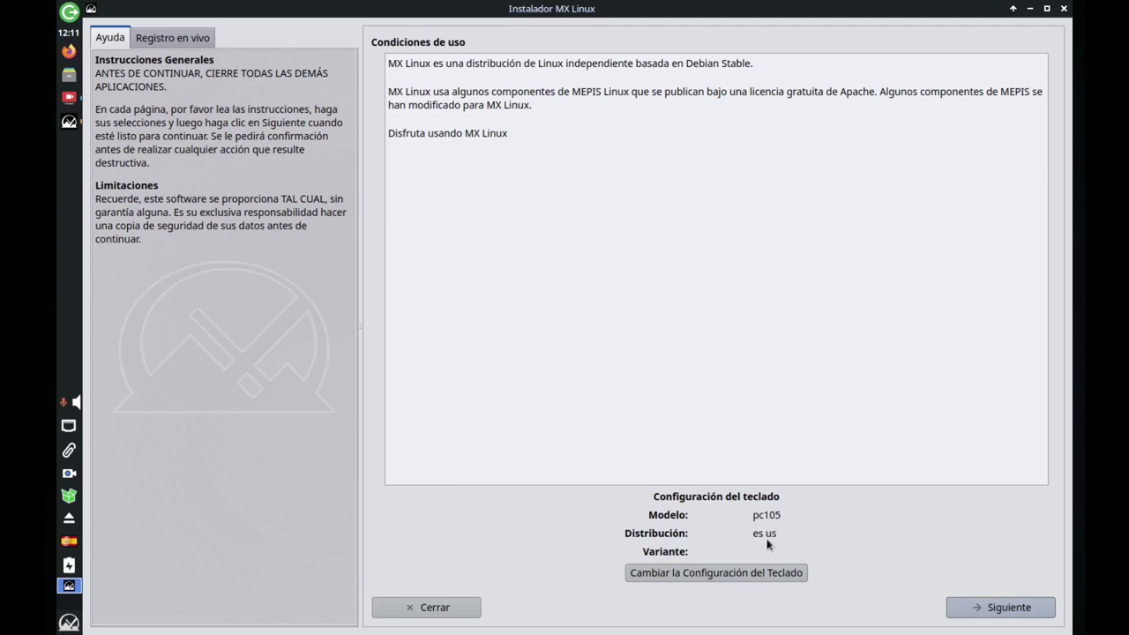
pyautogui.click(733, 573)
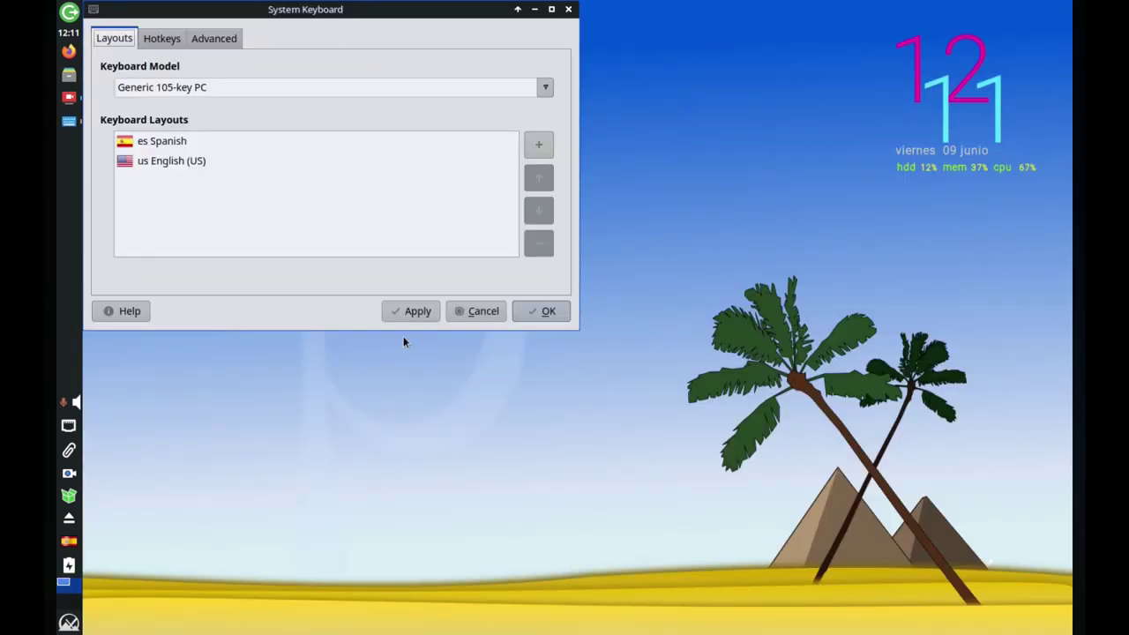
# Remove the us English (US) layout, leaving only es, then apply and close.
pyautogui.click(144, 161)
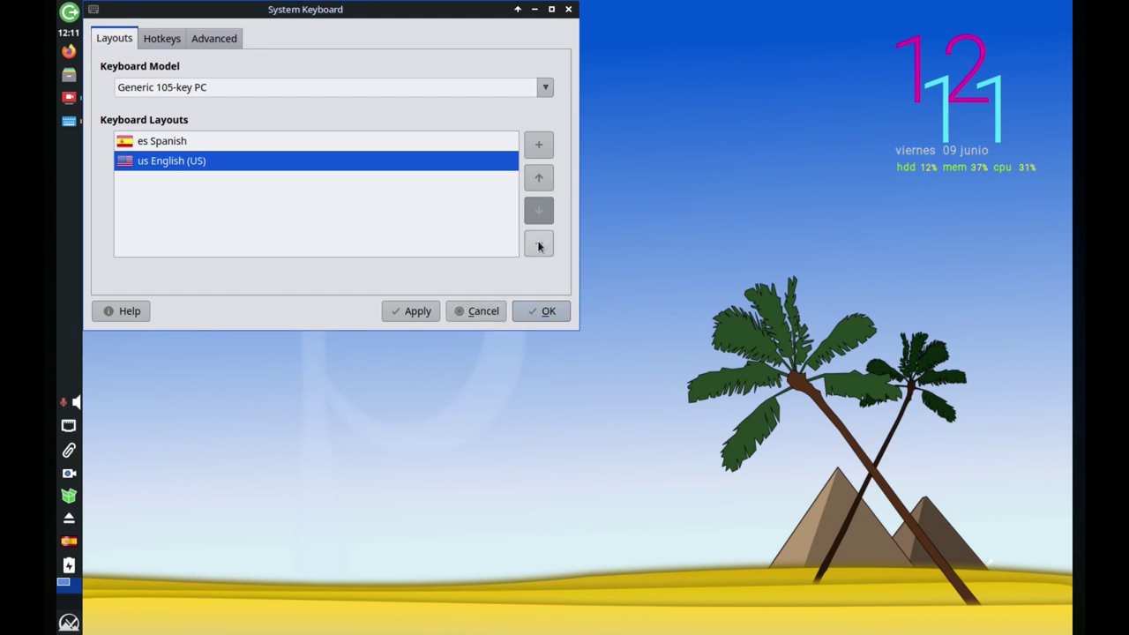
pyautogui.click(539, 247)
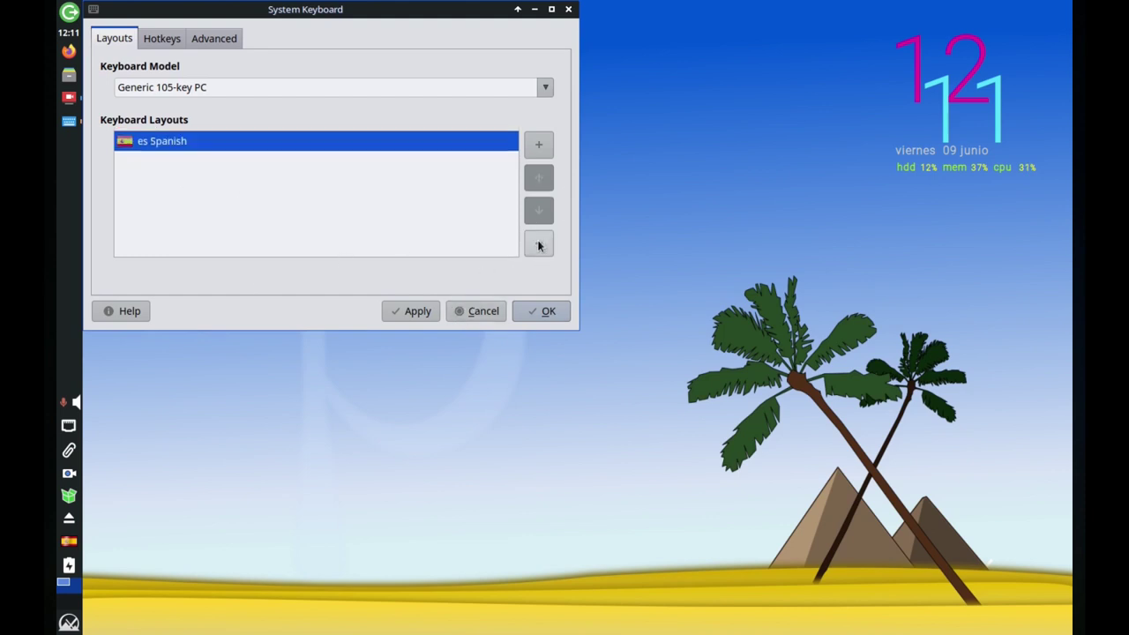
pyautogui.click(415, 311)
pyautogui.click(543, 310)
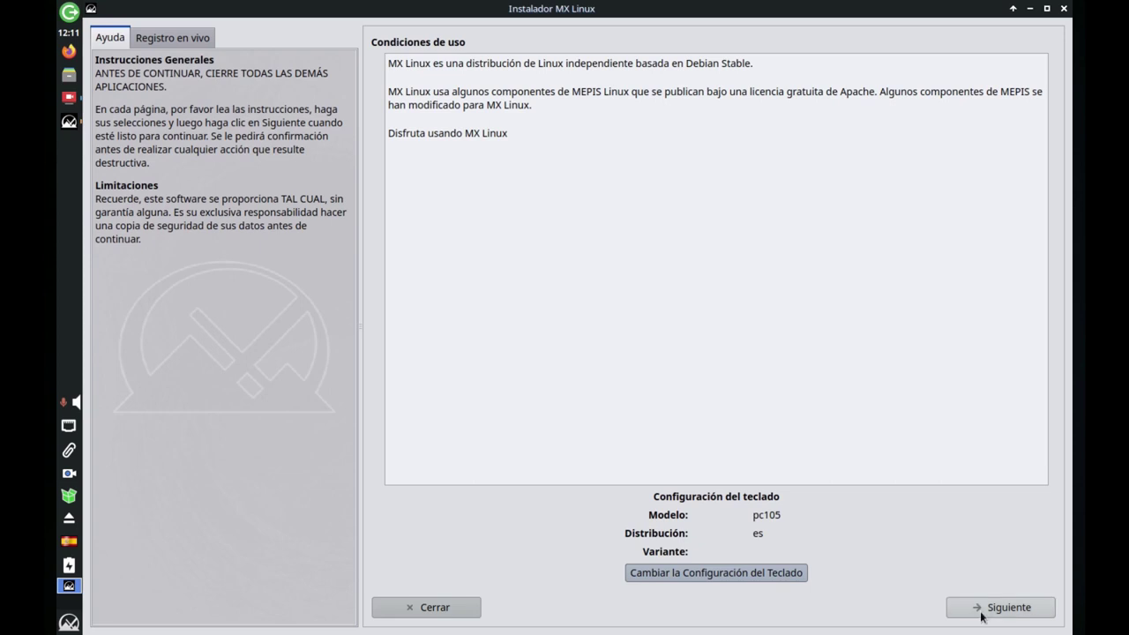
# Continue with 'Personaliza el diseño del disco' to the partition table listing sda and sdb.
pyautogui.click(983, 610)
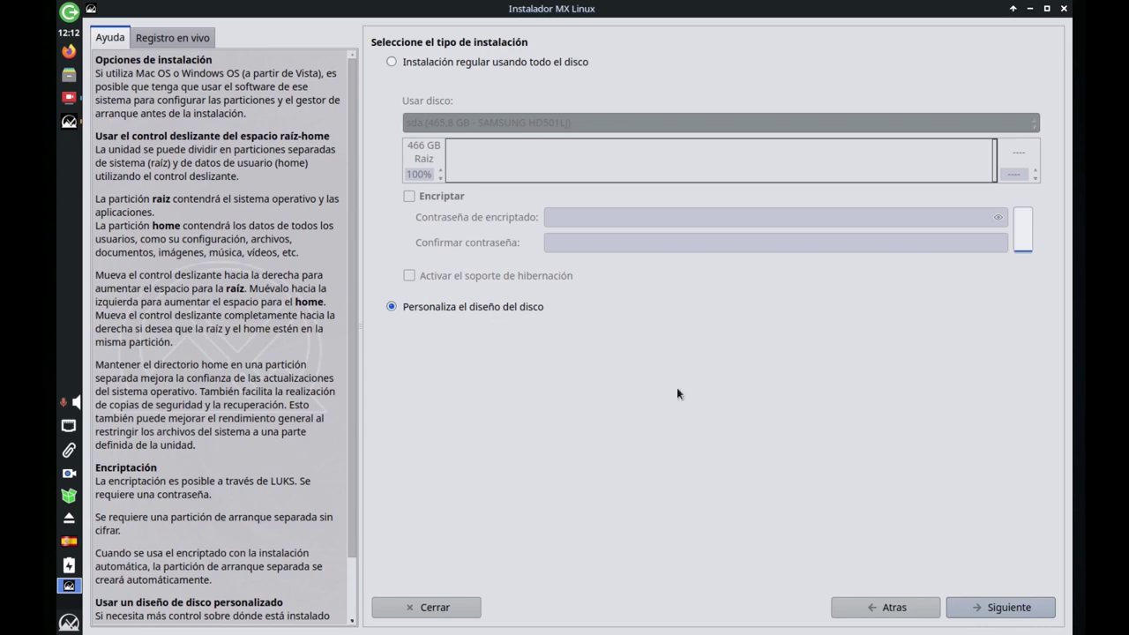
pyautogui.click(985, 611)
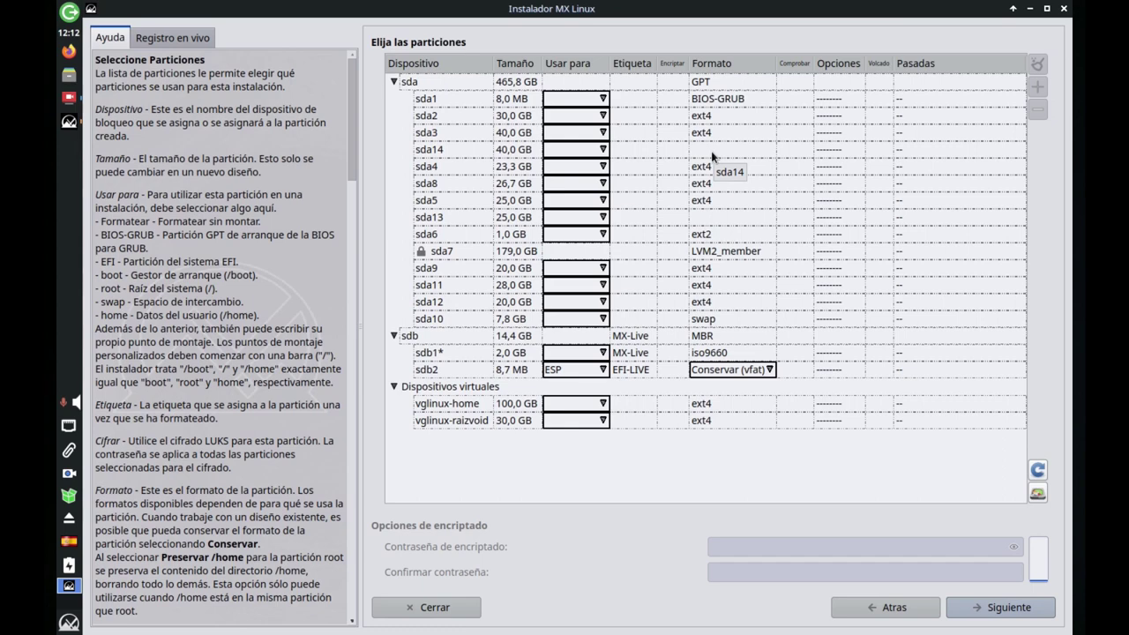
# Assign sda14 as root and sda10 as swap, then proceed to the confirmation.
pyautogui.click(604, 152)
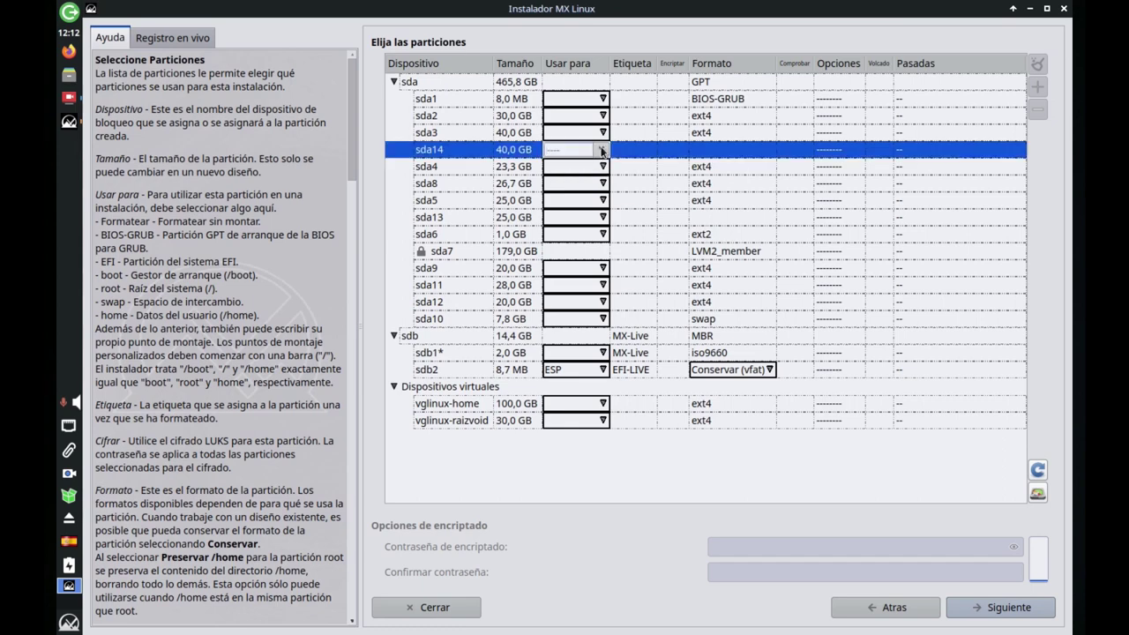
pyautogui.click(604, 152)
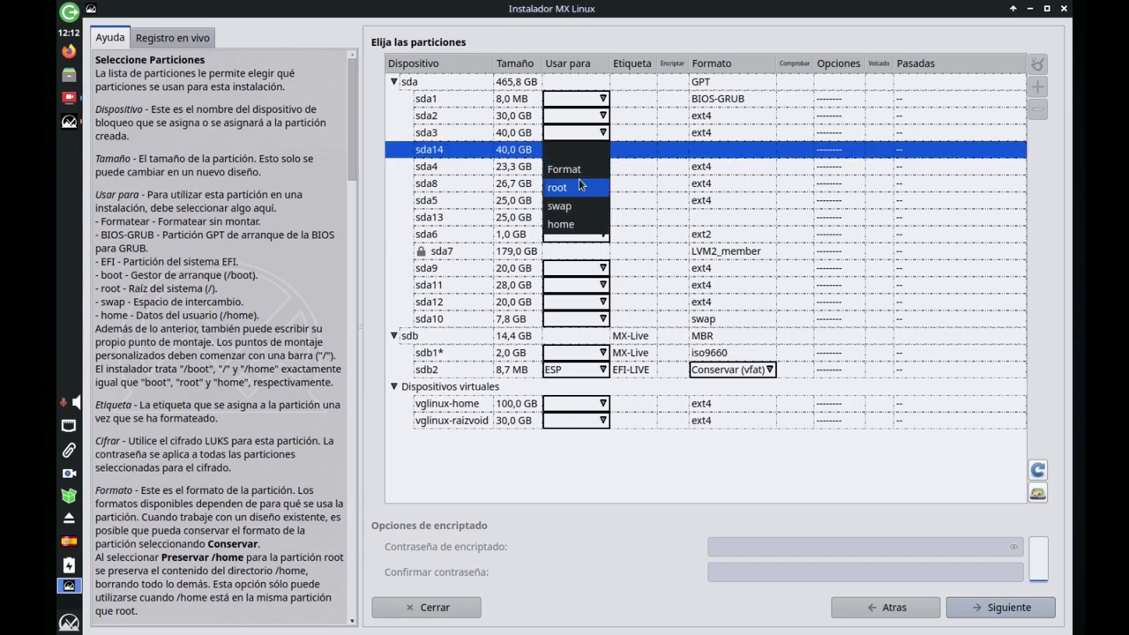
pyautogui.click(579, 186)
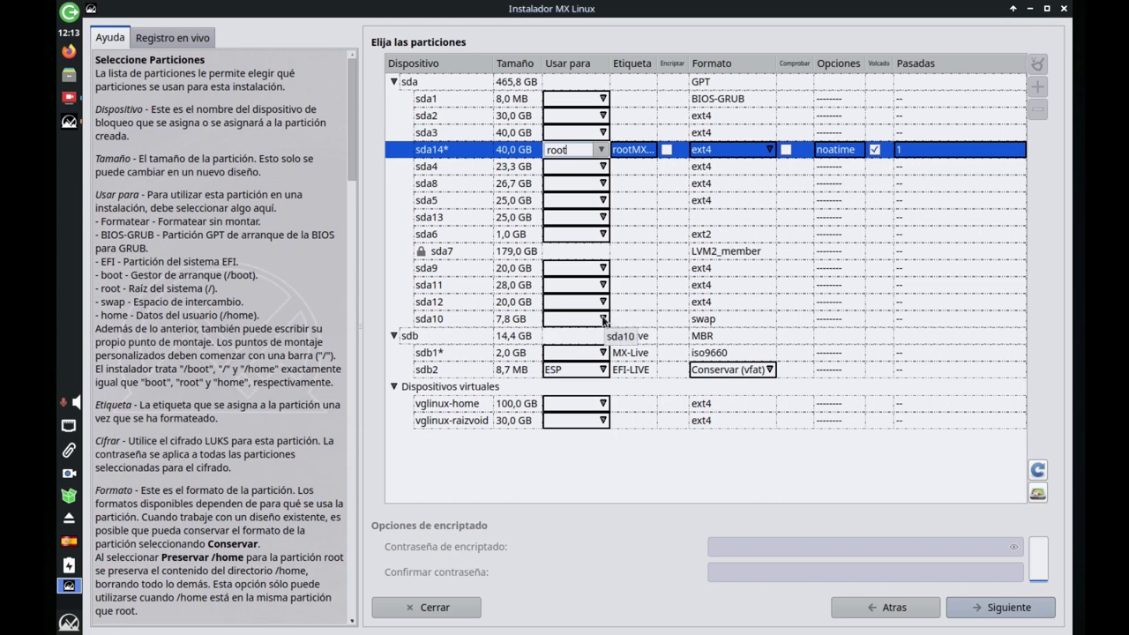
pyautogui.click(604, 320)
pyautogui.click(605, 320)
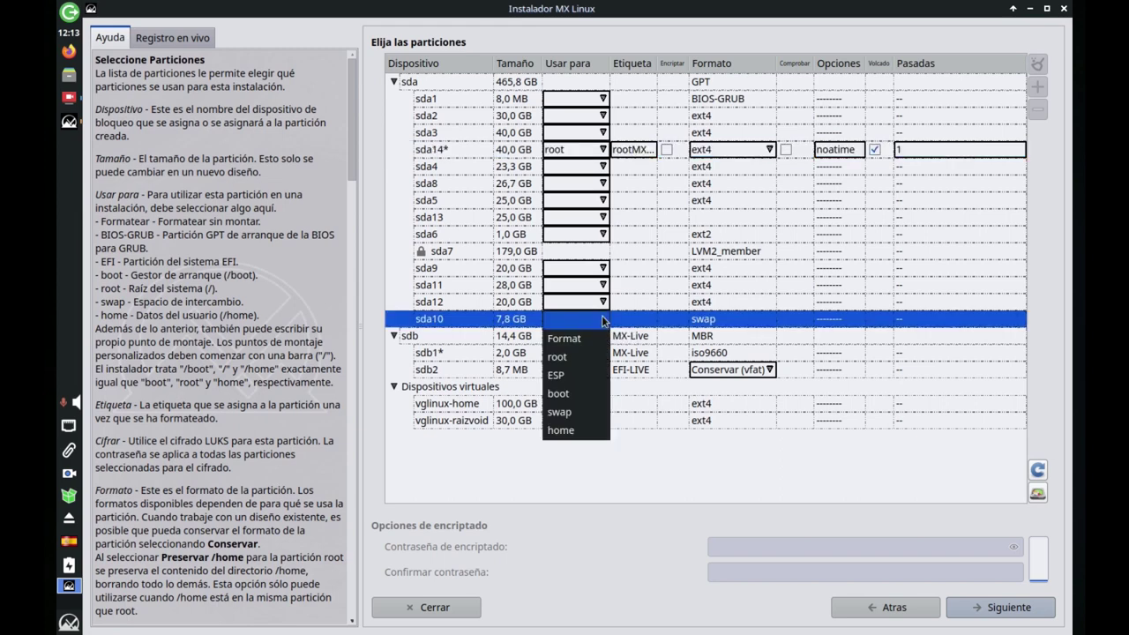
pyautogui.click(588, 412)
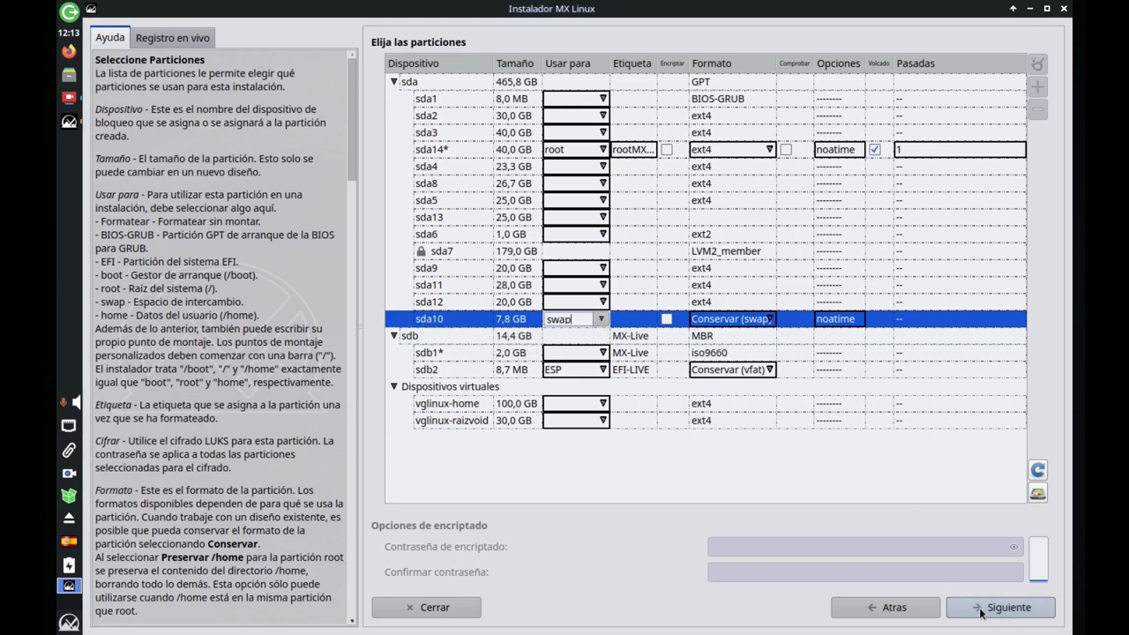
pyautogui.click(981, 610)
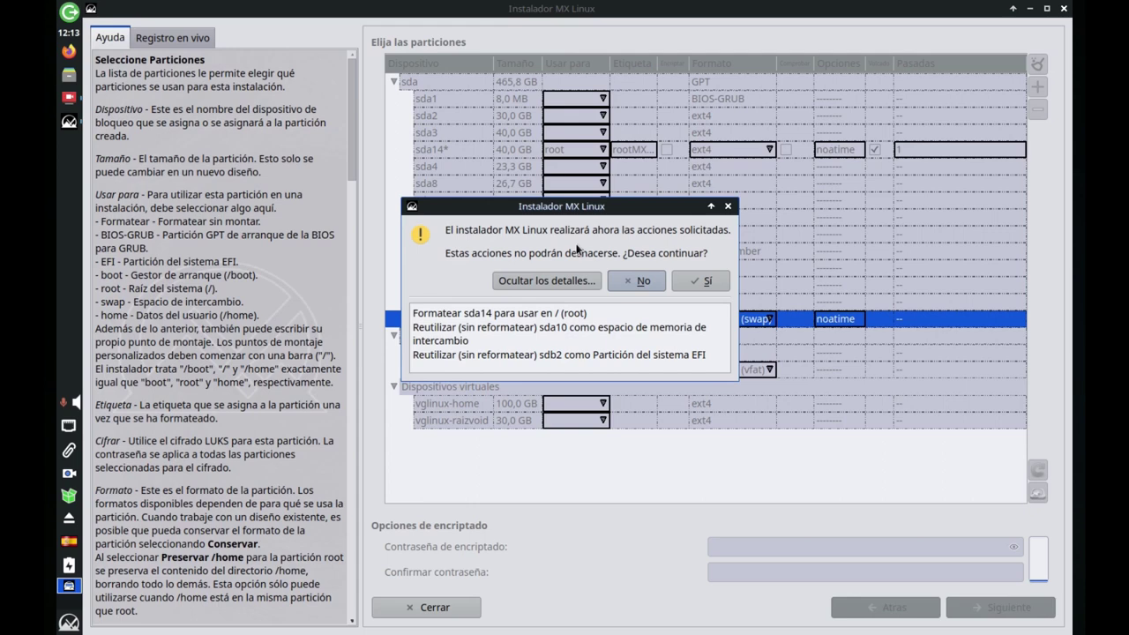
# Confirm the partition actions with Sí to begin copying the system.
pyautogui.click(701, 279)
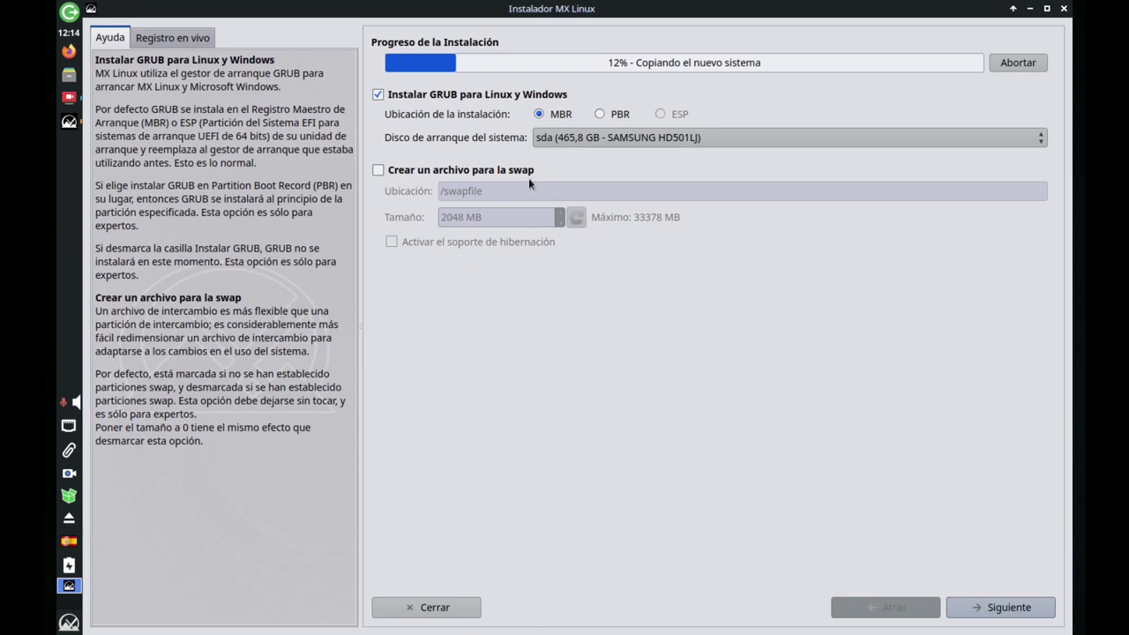
# Keep the default GRUB install to sda's MBR and the default computer name.
pyautogui.click(985, 611)
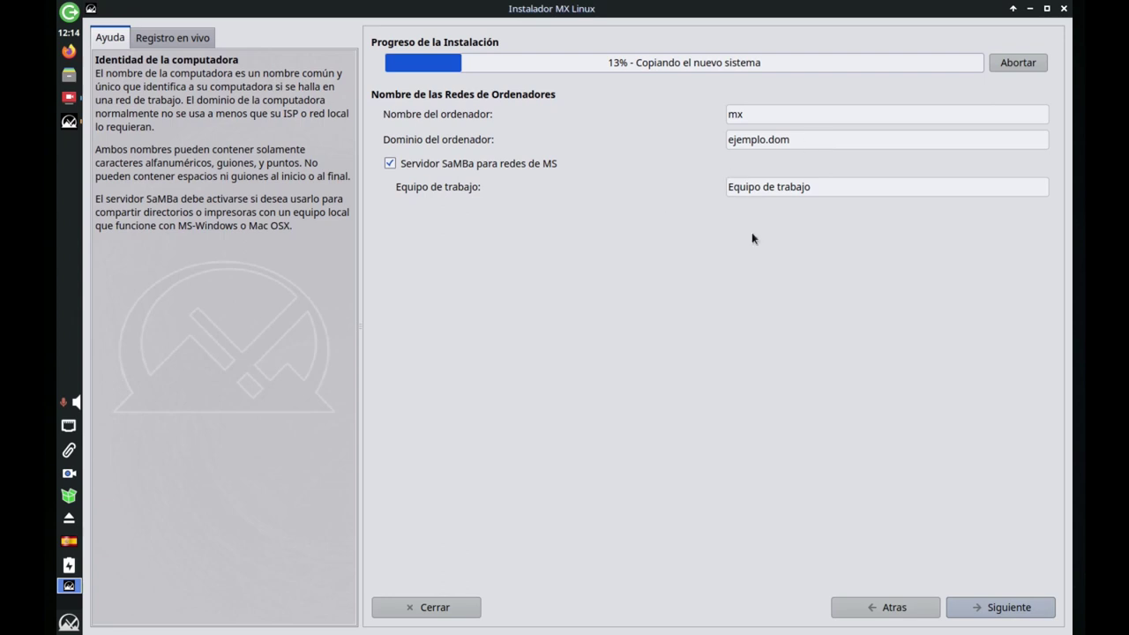
pyautogui.click(973, 610)
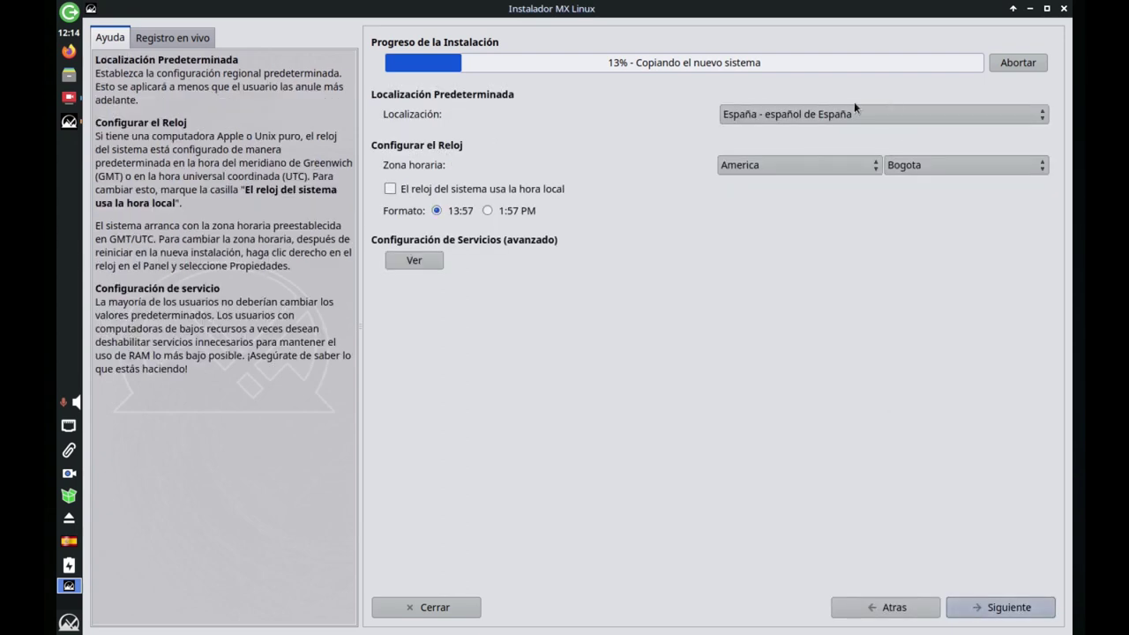
# Set the locale to Colombia - español with the 1:57 PM clock format and continue.
pyautogui.click(800, 123)
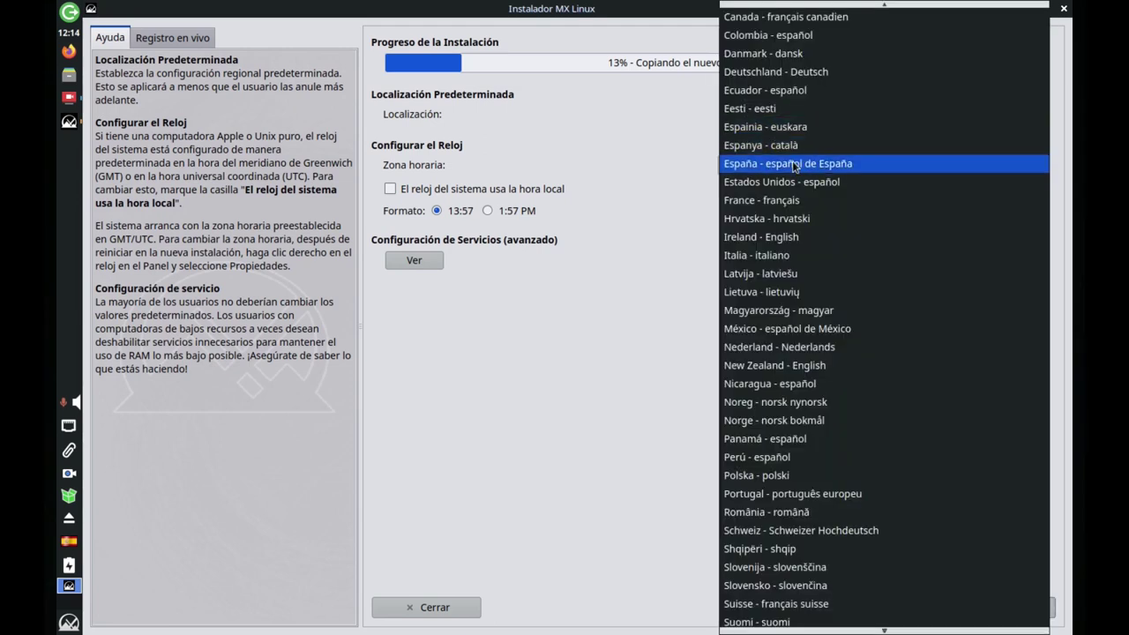
pyautogui.scroll(2, 805, 233)
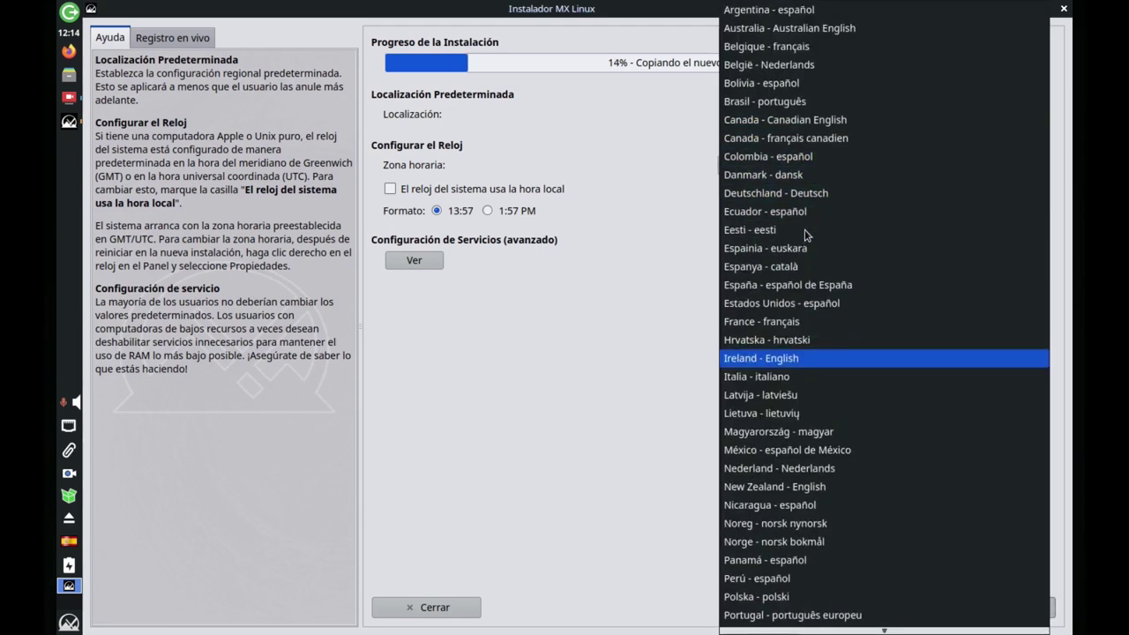
pyautogui.press('Escape')
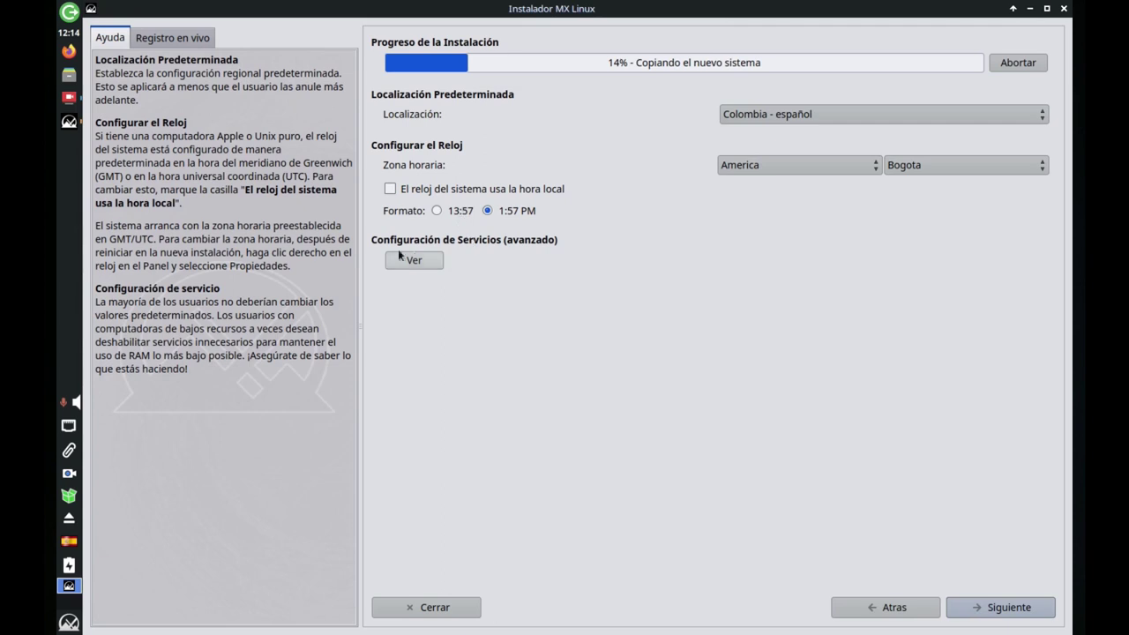
pyautogui.click(1004, 610)
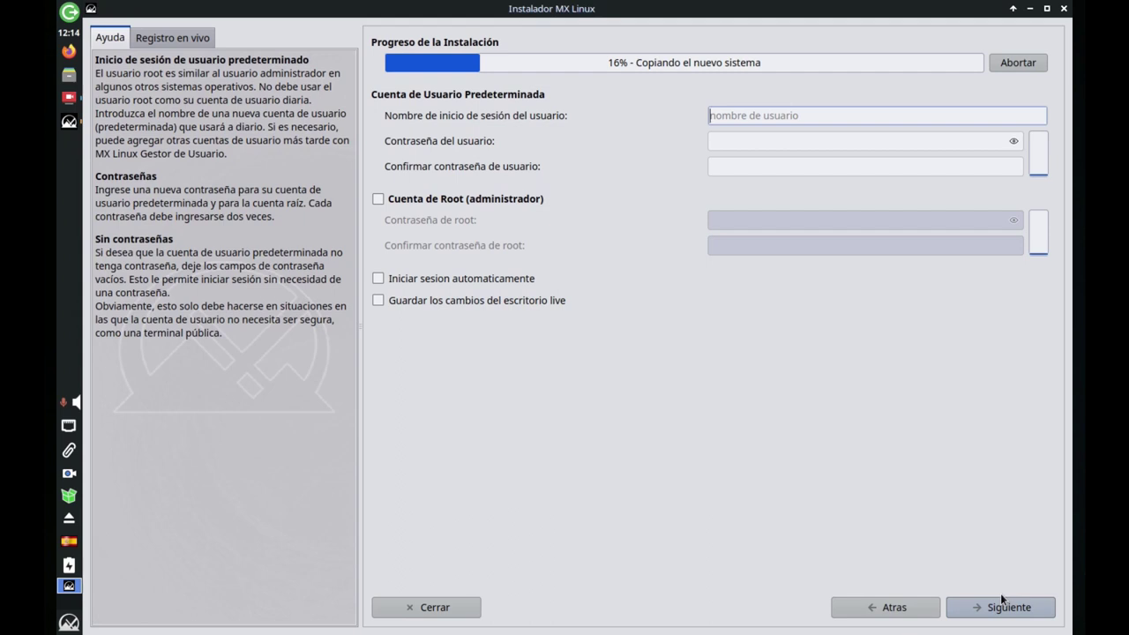
# Enter the default user's login name, enable automatic login and saving live desktop changes, and continue.
pyautogui.write('linuxencasa')
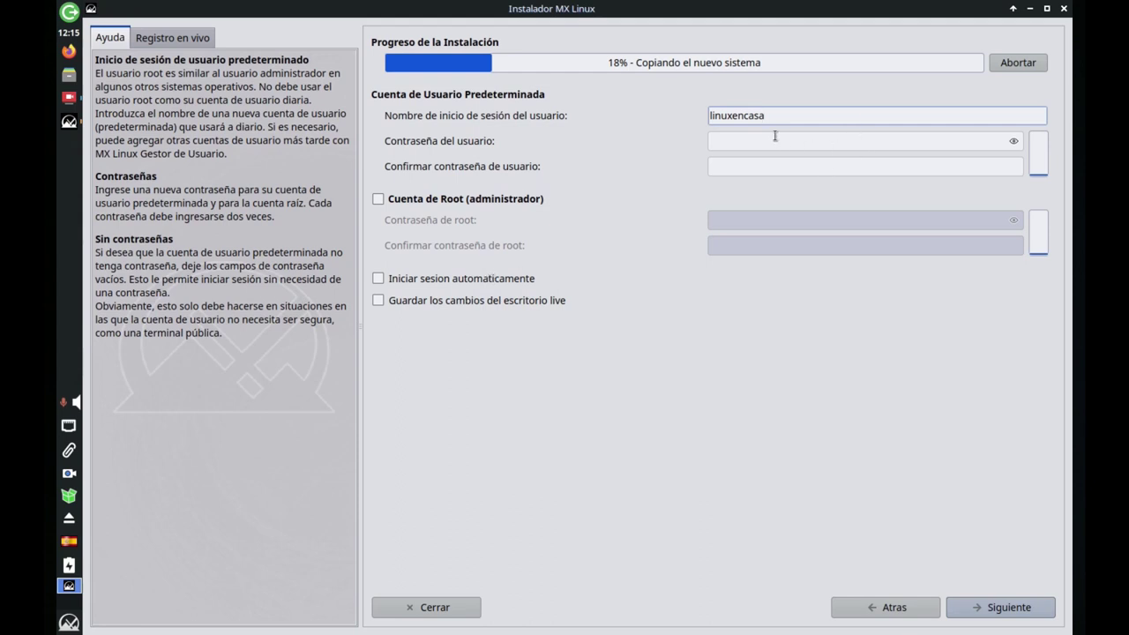
pyautogui.doubleClick(744, 116)
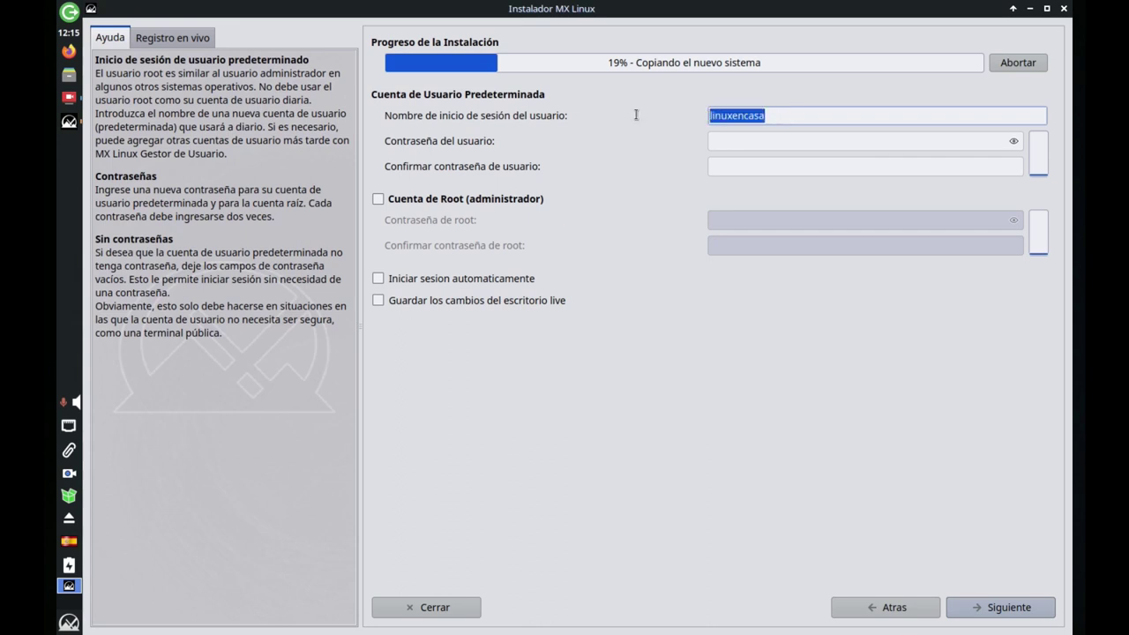
pyautogui.click(806, 118)
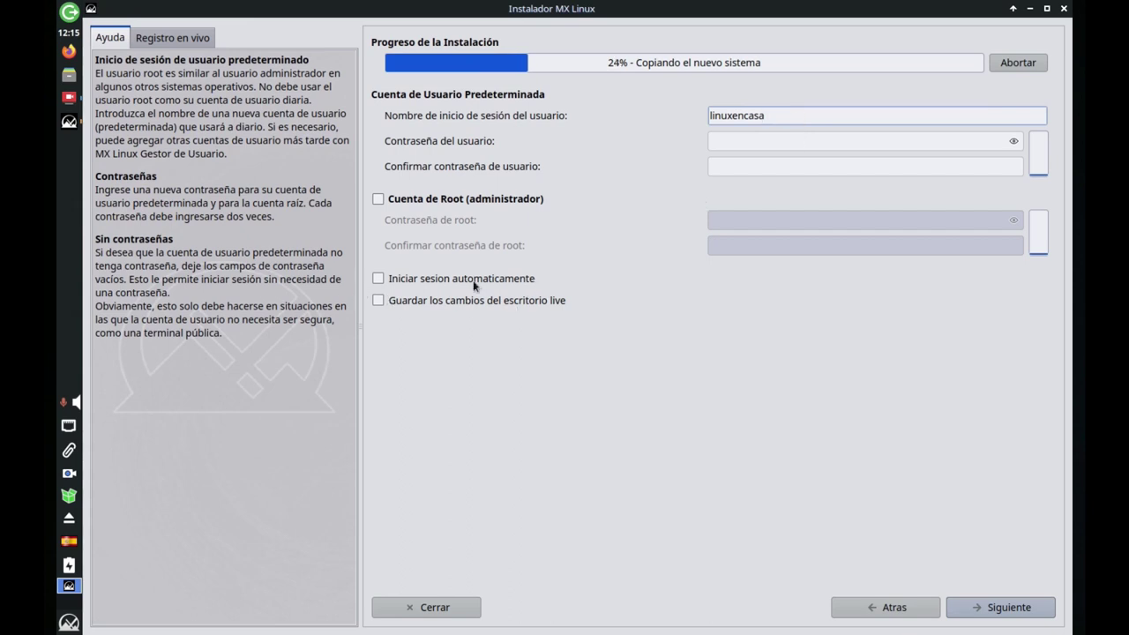
pyautogui.click(379, 279)
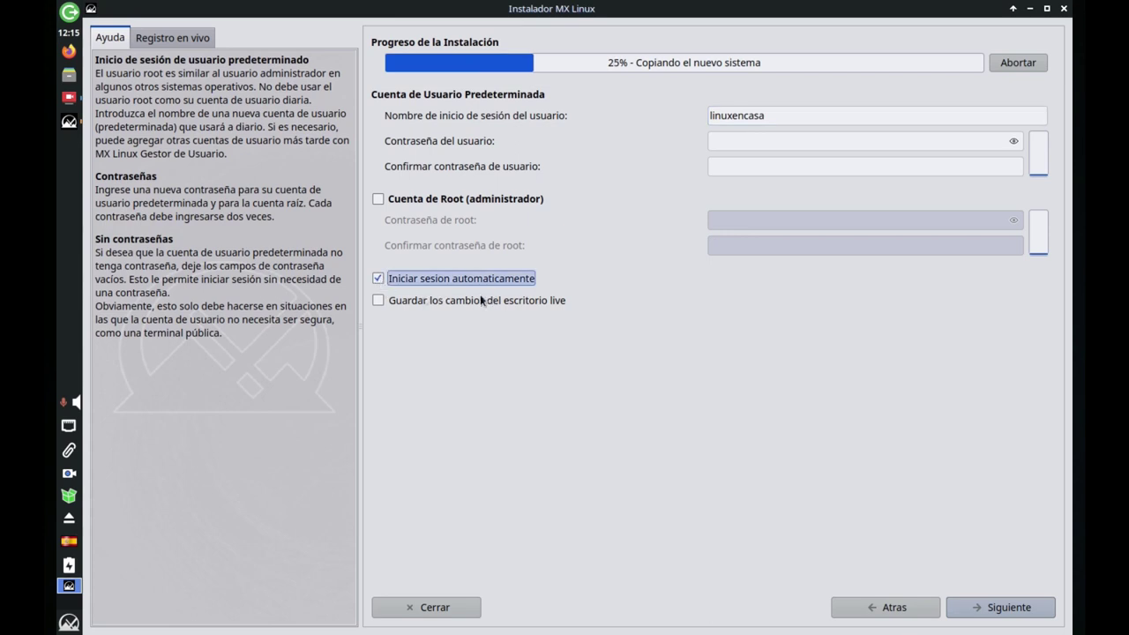
pyautogui.click(379, 299)
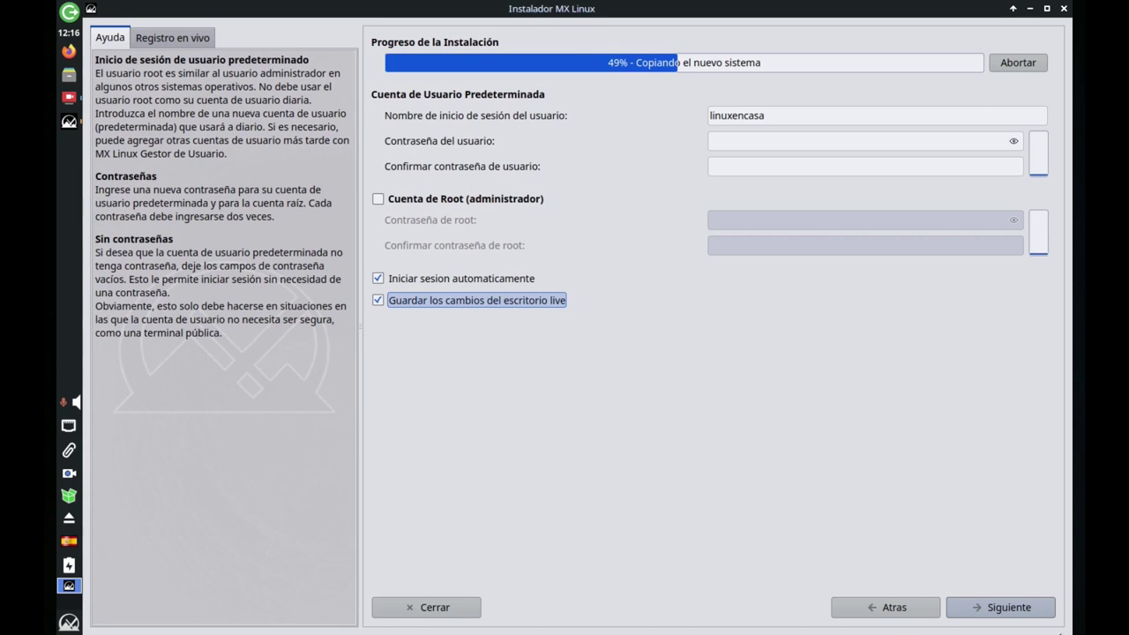
pyautogui.click(977, 610)
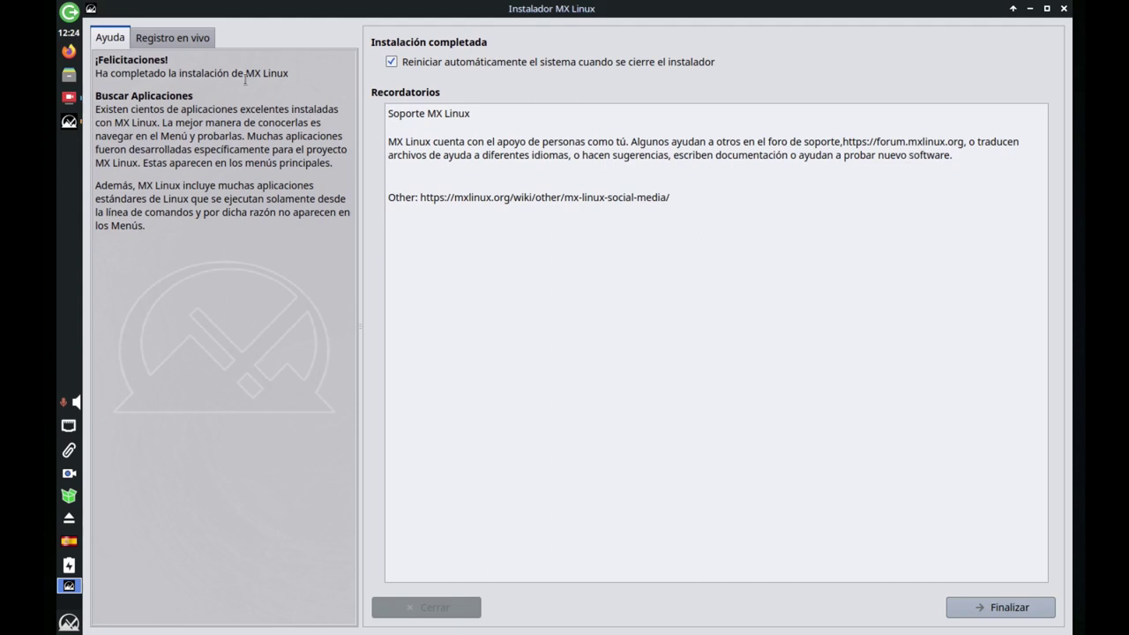
# Wait for the installation to reach 'Instalación completada' with automatic reboot on closing ticked.
pyautogui.moveTo(68, 126)
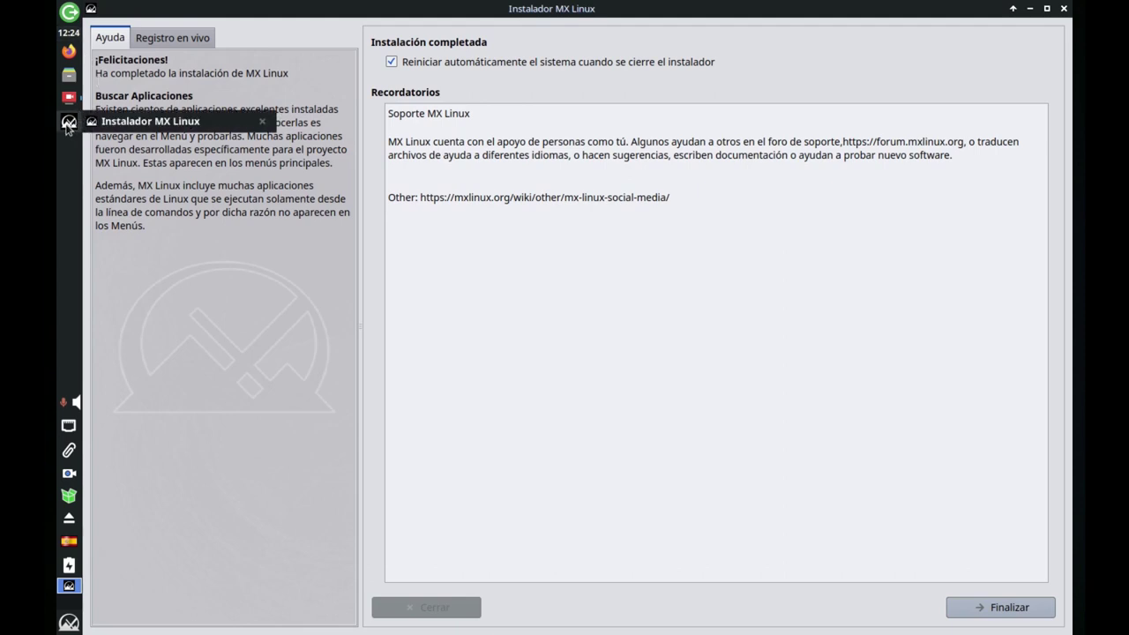
# Bring up SimpleScreenRecorder and save the screen recording with 'Guardar grabación'.
pyautogui.click(69, 99)
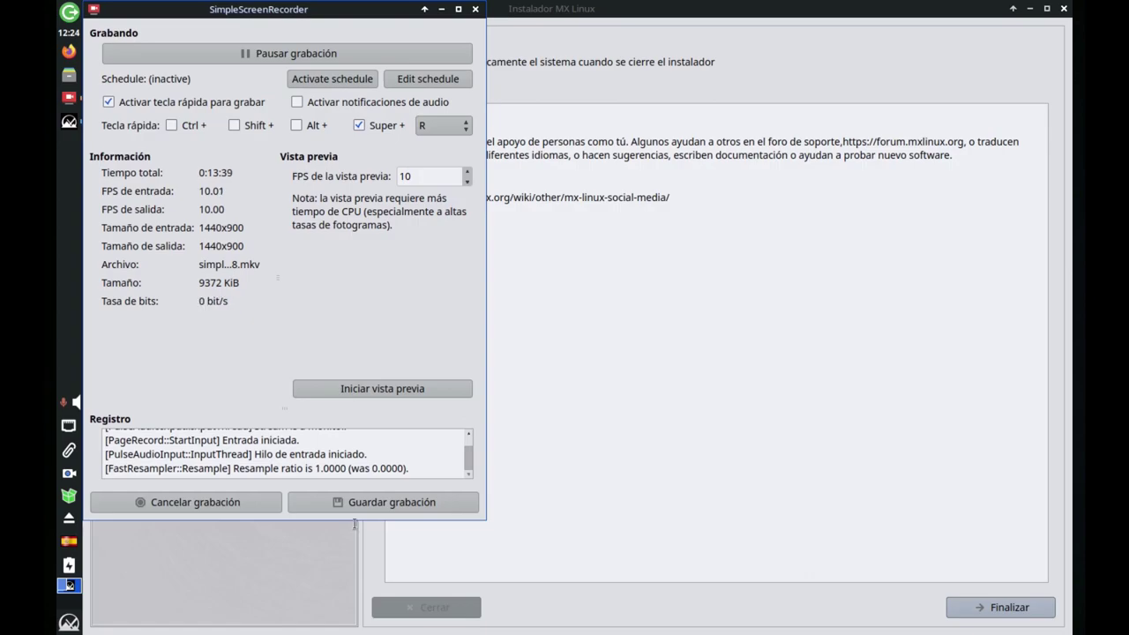
pyautogui.click(358, 504)
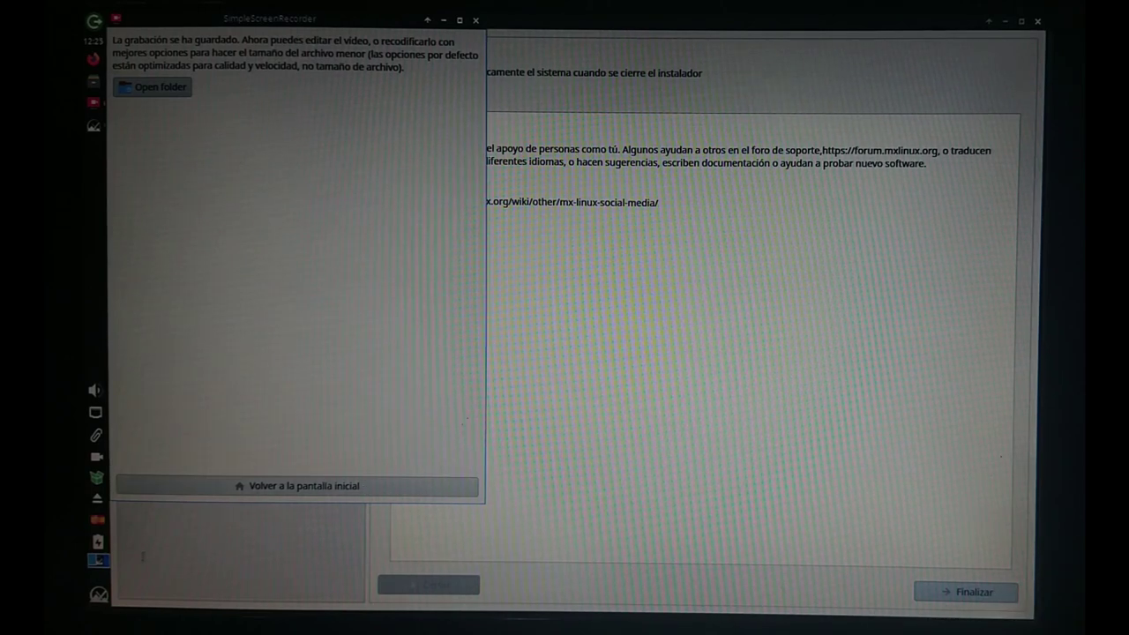
pyautogui.click(98, 596)
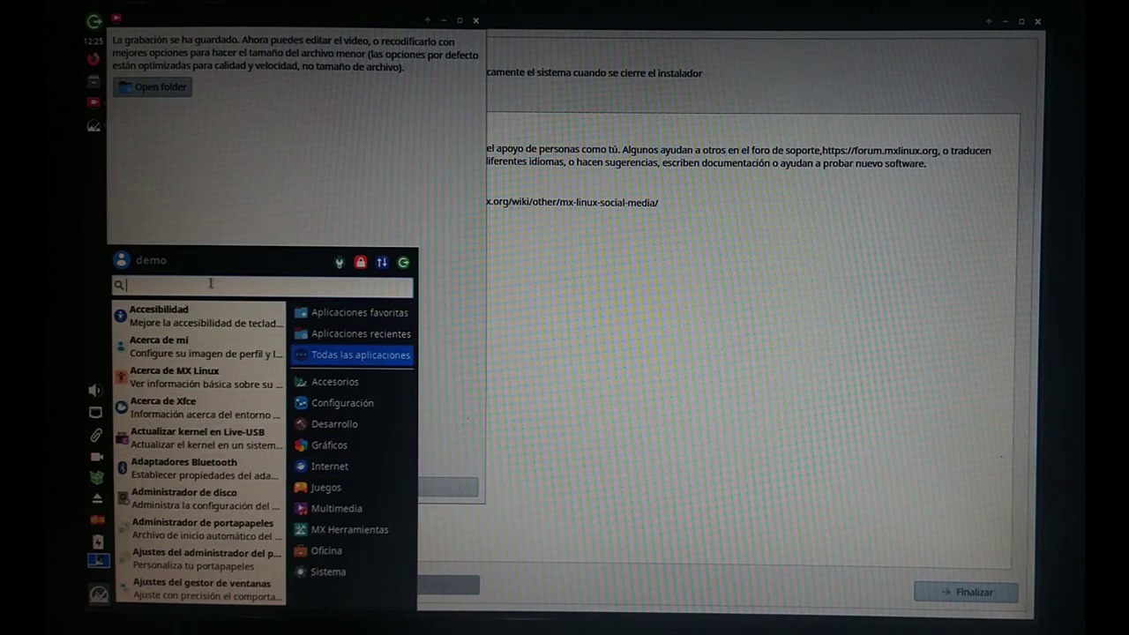
# Open the file manager and copy the saved recording from the Videos folder.
pyautogui.write('adm')
pyautogui.click(202, 315)
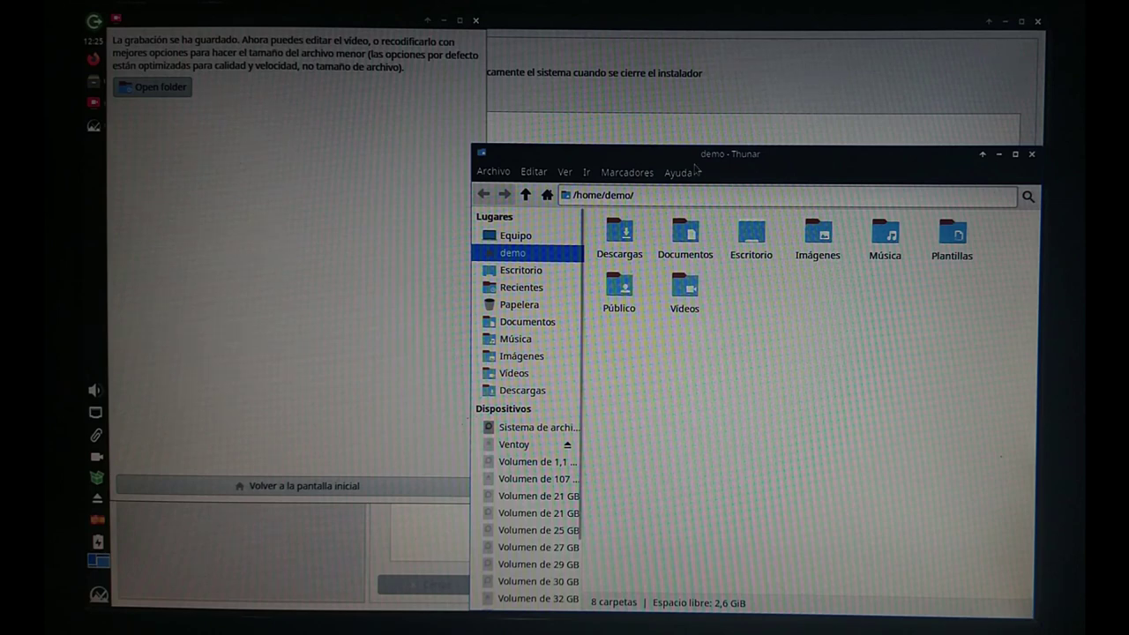
pyautogui.doubleClick(695, 162)
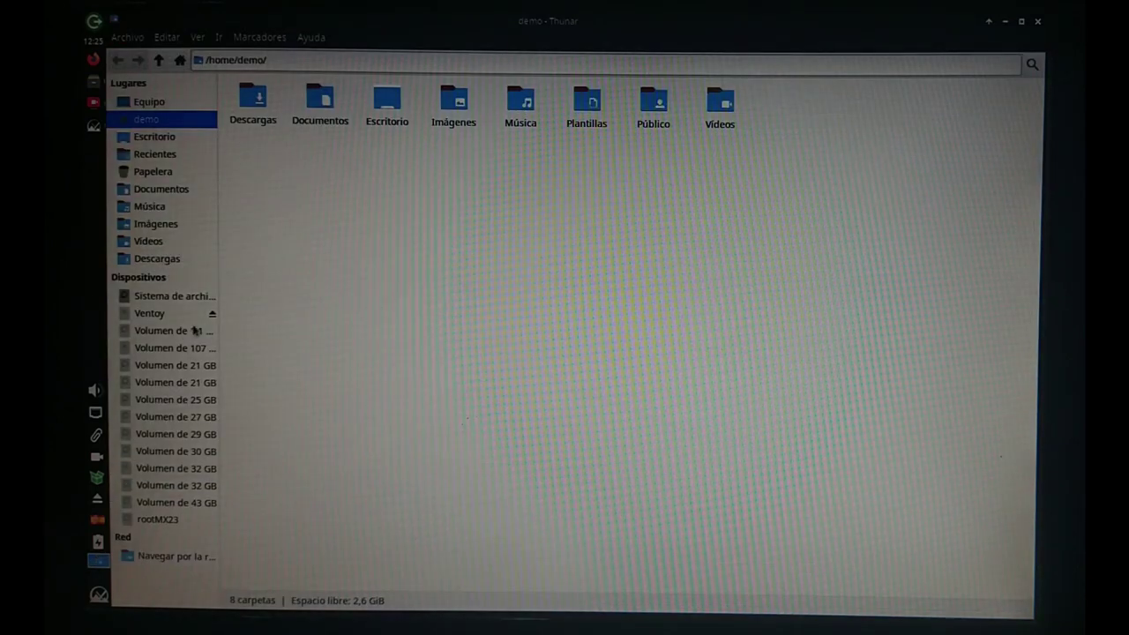
pyautogui.click(156, 317)
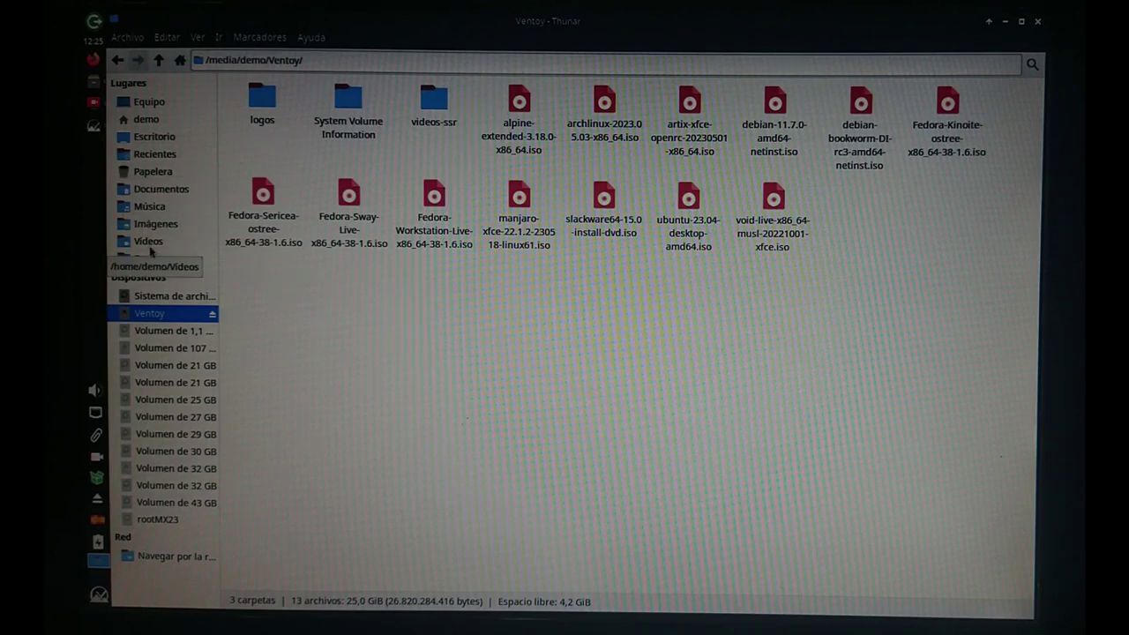
pyautogui.click(150, 241)
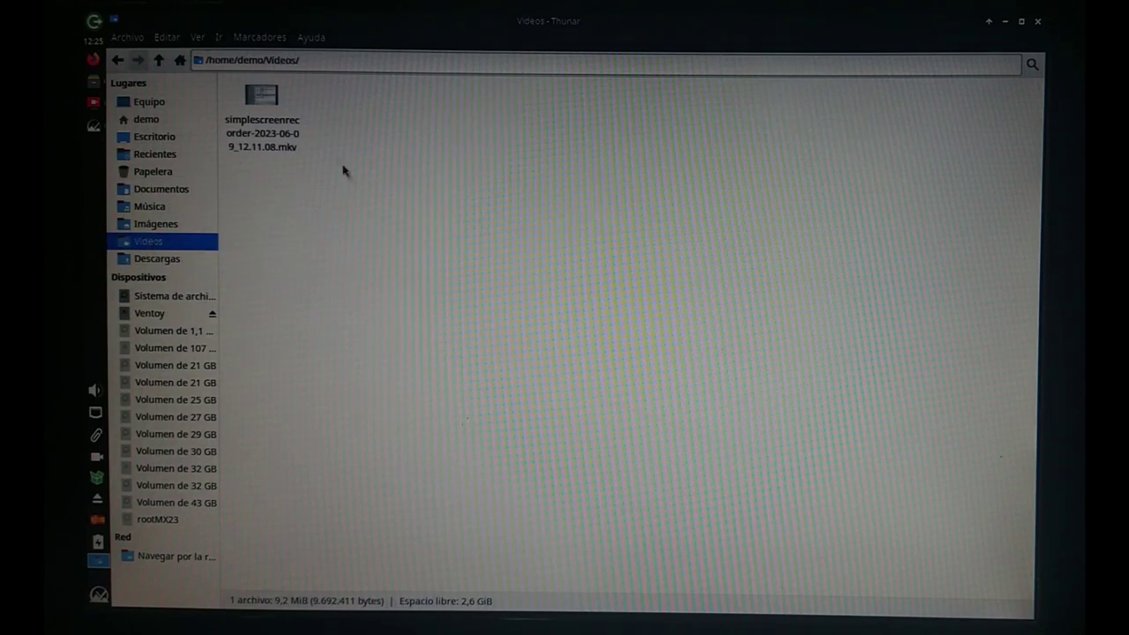
pyautogui.click(275, 106)
pyautogui.rightClick(275, 106)
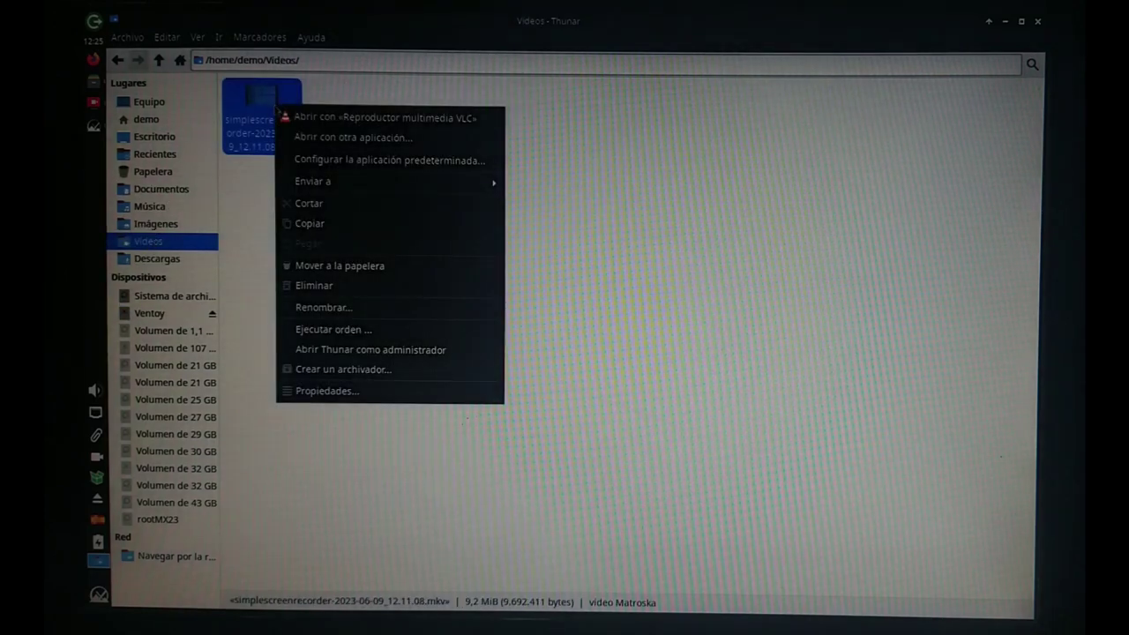
pyautogui.click(319, 222)
# Paste simplescreenrecorder-2023-06-09_12.11.08.mkv into the videos-ssr folder on the Ventoy drive.
pyautogui.click(152, 314)
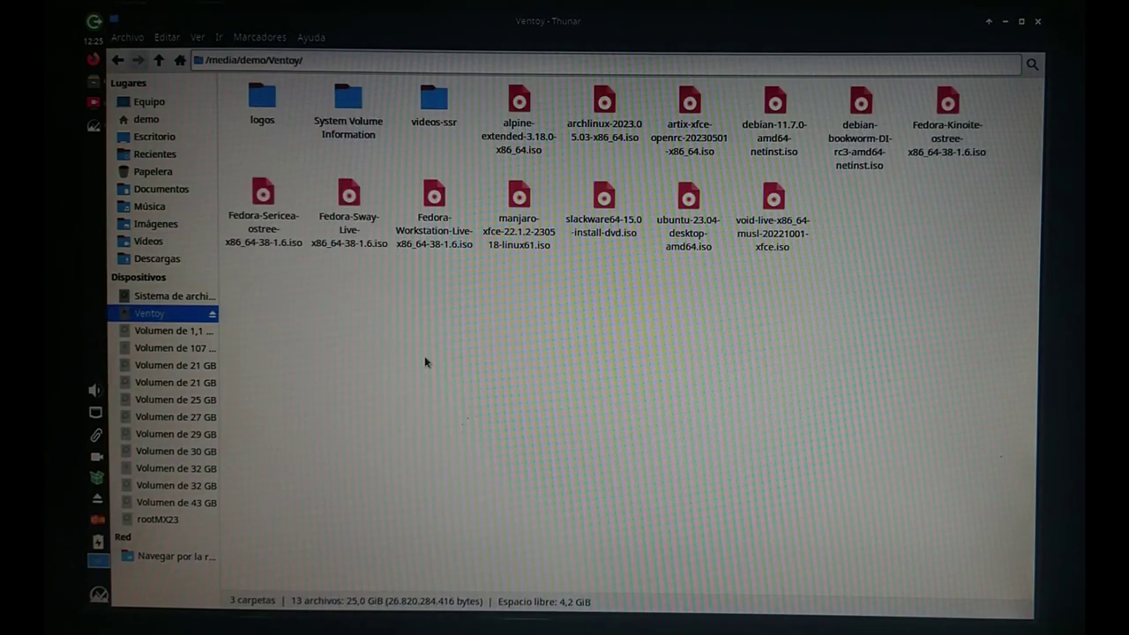
pyautogui.doubleClick(439, 106)
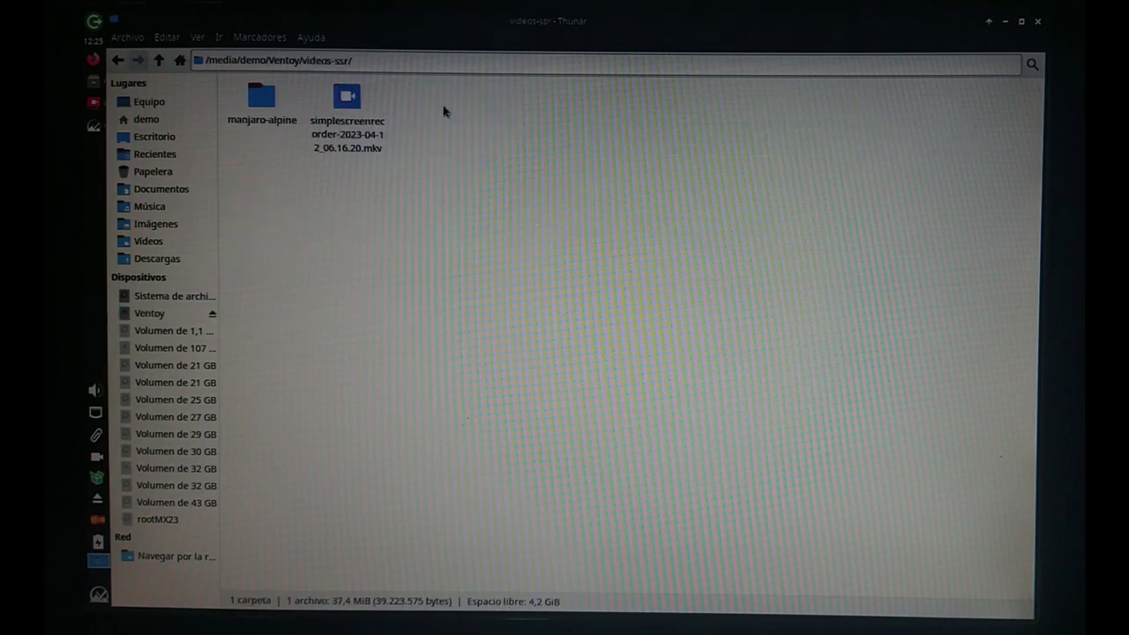
pyautogui.rightClick(422, 224)
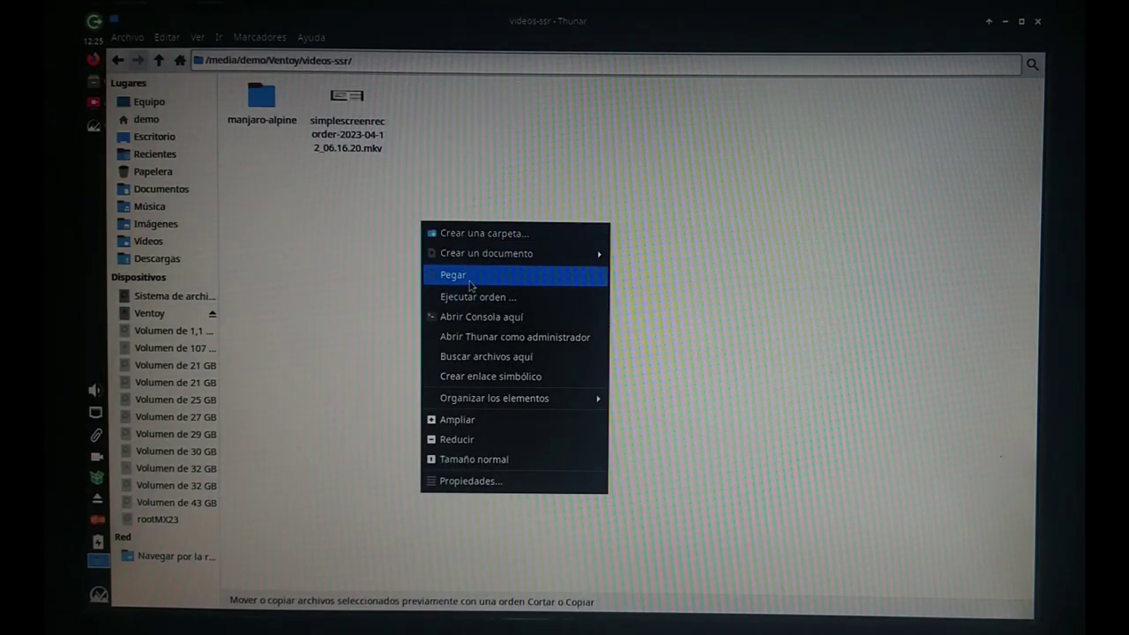
pyautogui.click(470, 275)
pyautogui.click(323, 525)
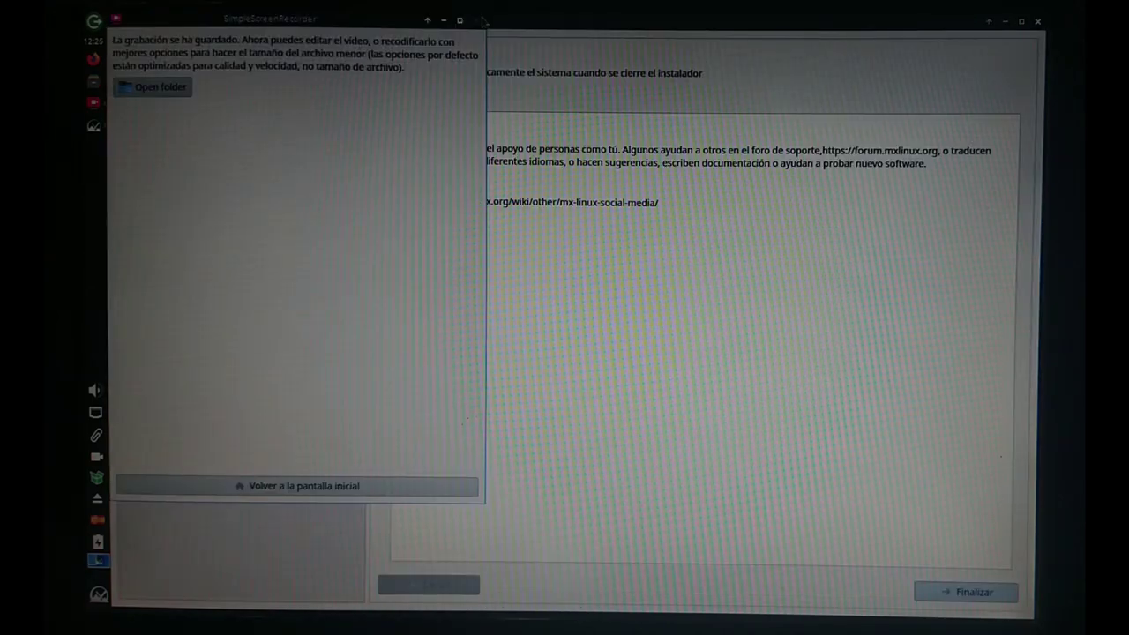
# Dismiss the recording-saved notice and run sync in a terminal to flush pending writes.
pyautogui.click(482, 22)
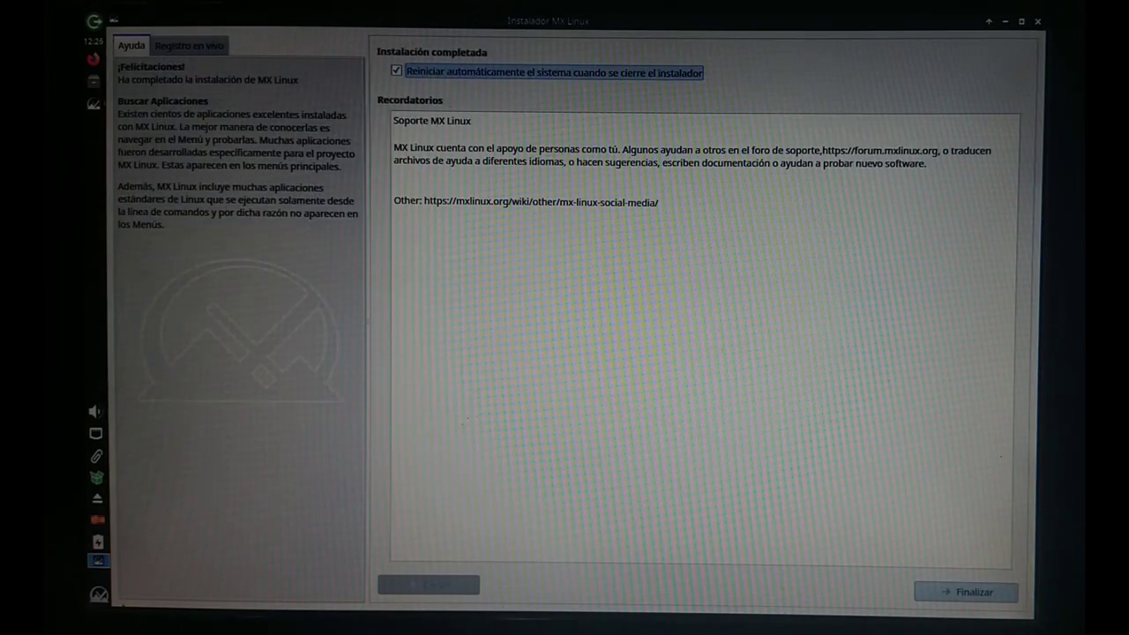
pyautogui.click(99, 593)
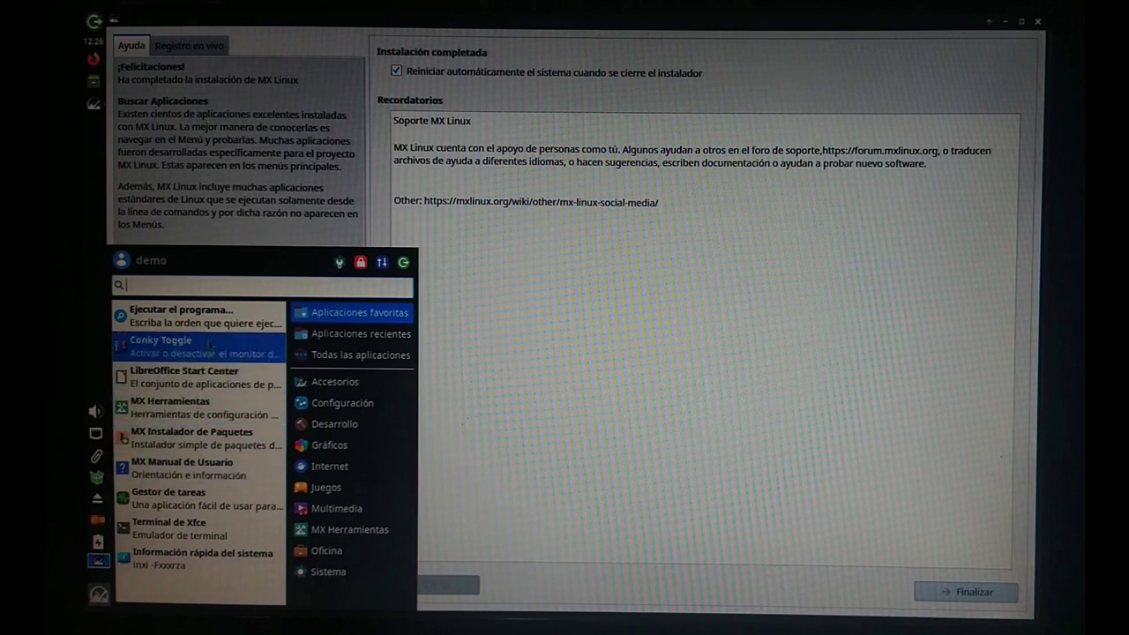
pyautogui.click(535, 371)
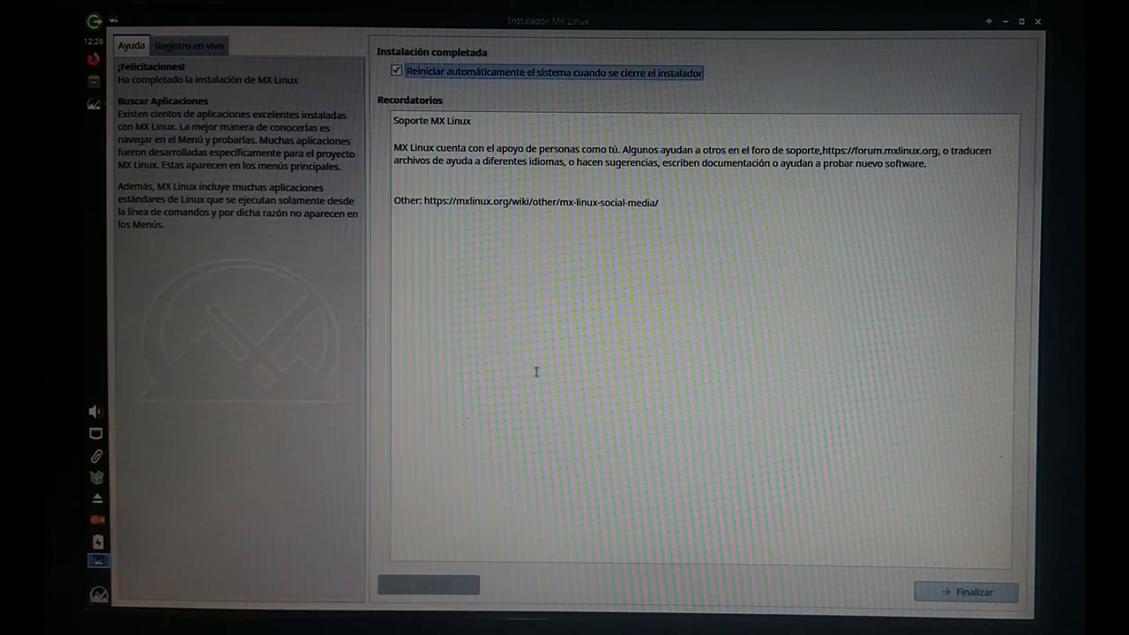
pyautogui.hotkey('ctrl', 'alt', 't')
pyautogui.write('sync')
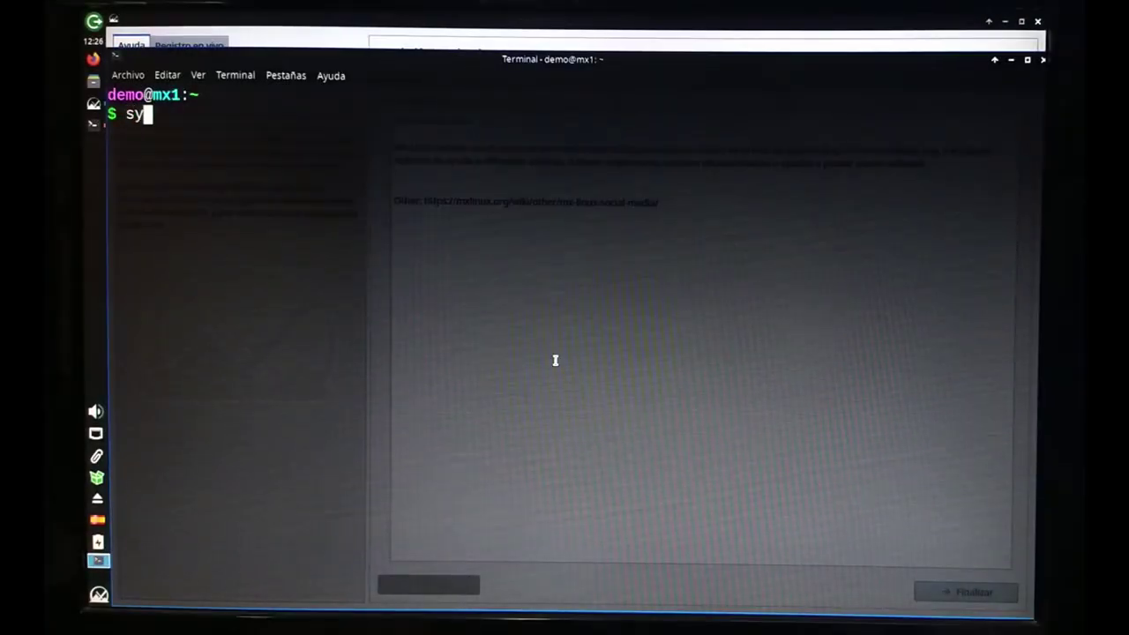
pyautogui.press('Return')
# Exit the terminal and click Finalizar to finish the installation and reboot.
pyautogui.write('exit')
pyautogui.press('Return')
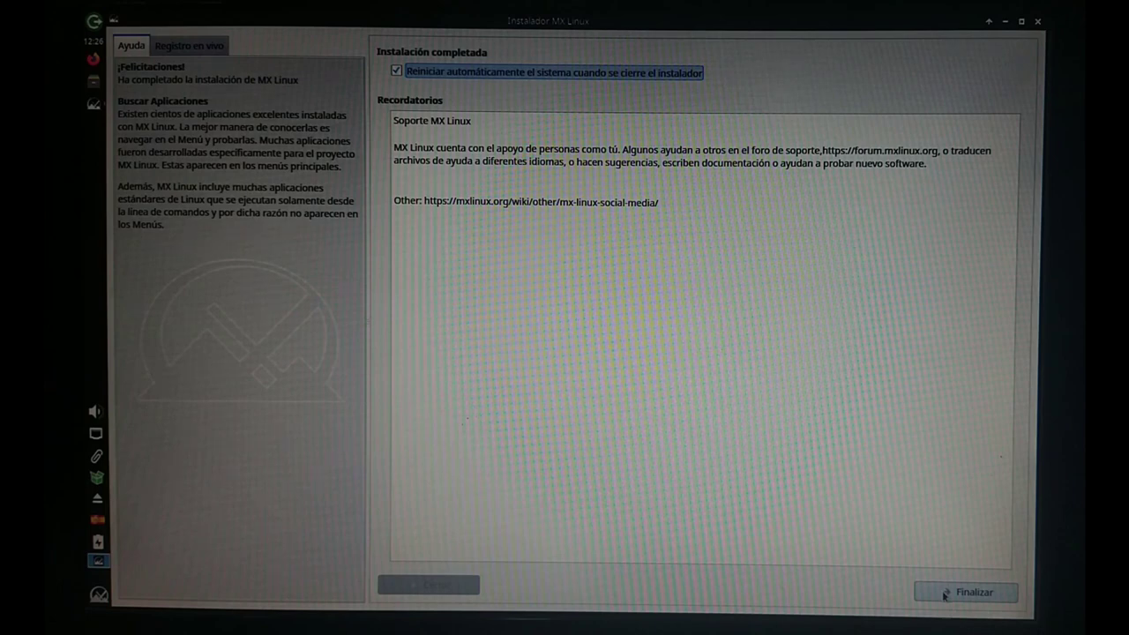
pyautogui.click(944, 594)
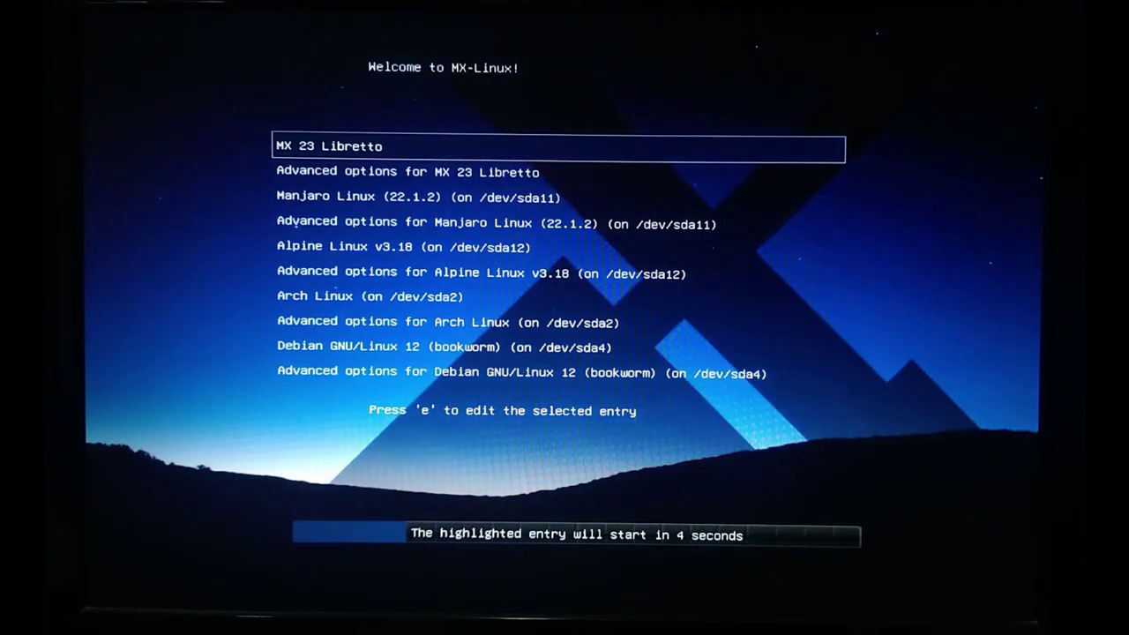
# Browse the GRUB entries (Debian 12, Debian 11, Fedora Linux 38) and boot MX 23 Libretto.
pyautogui.press('Down')
pyautogui.press('Down')
pyautogui.press('Up')
pyautogui.press('Up')
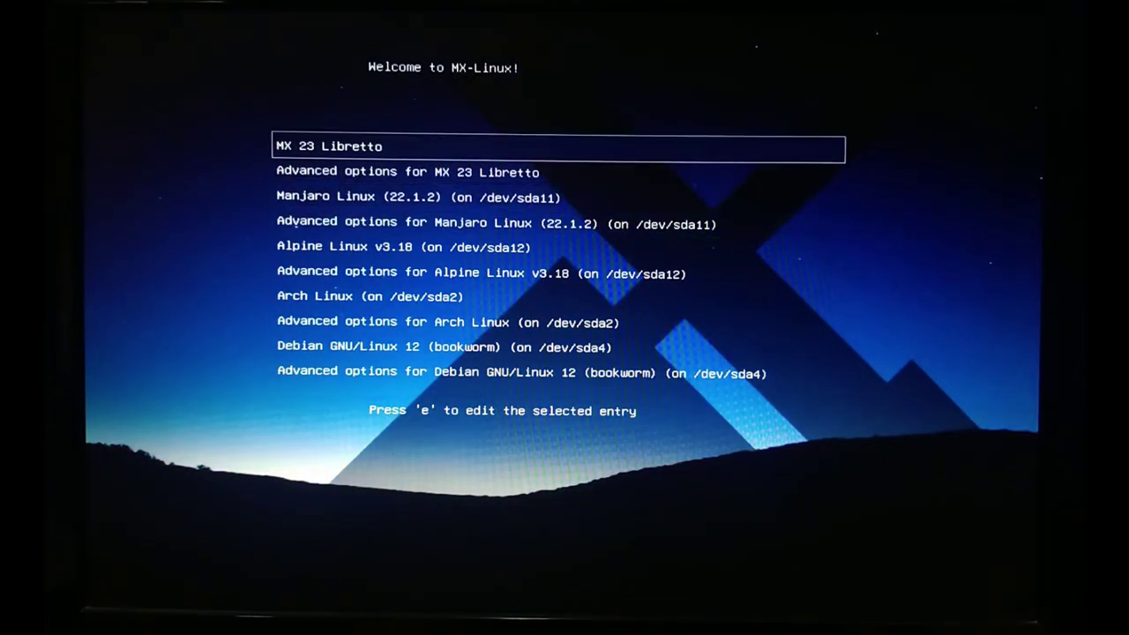
pyautogui.press('Down')
pyautogui.press('Down')
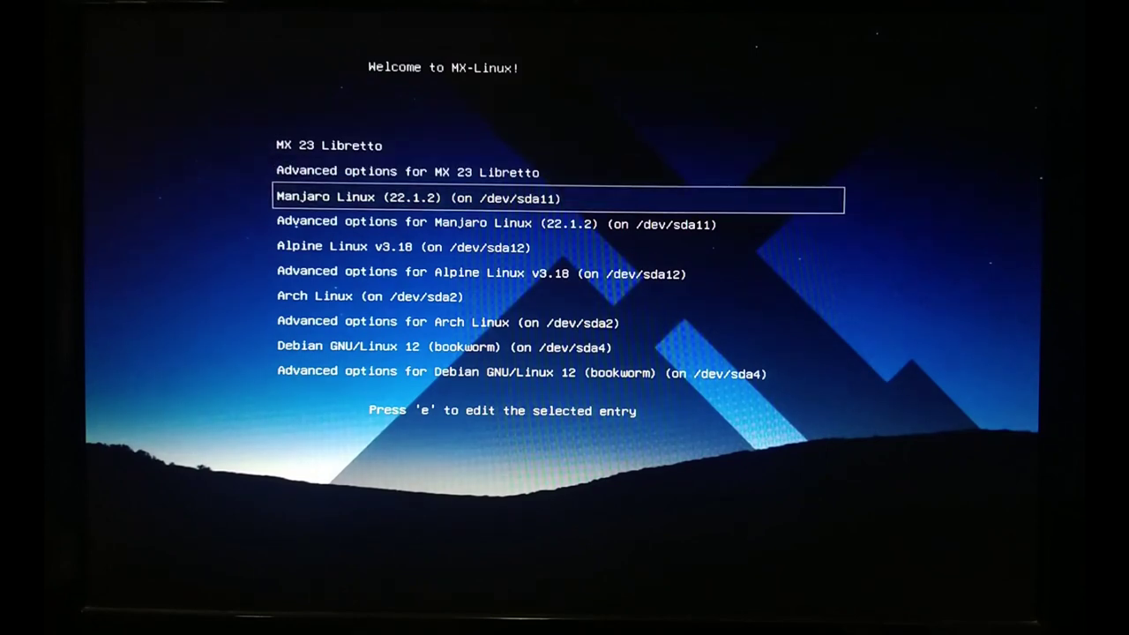
pyautogui.press('Down')
pyautogui.press('Down')
pyautogui.press('Down')
pyautogui.press('Down')
pyautogui.press('Down')
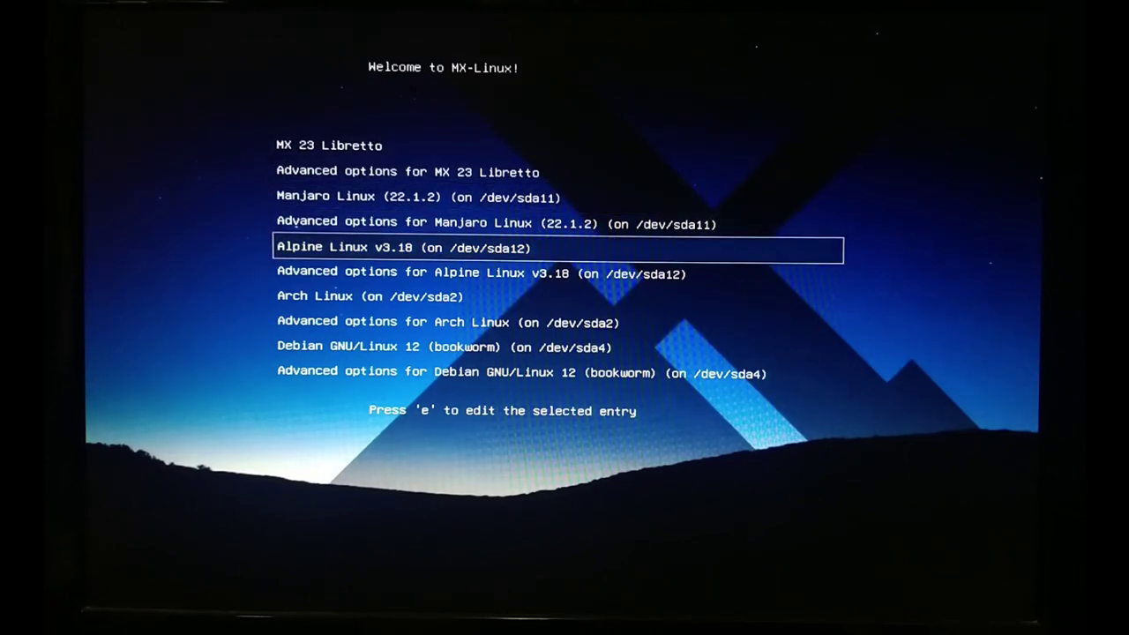
pyautogui.press('Down')
pyautogui.press('Down')
pyautogui.press('Down')
pyautogui.press('Down')
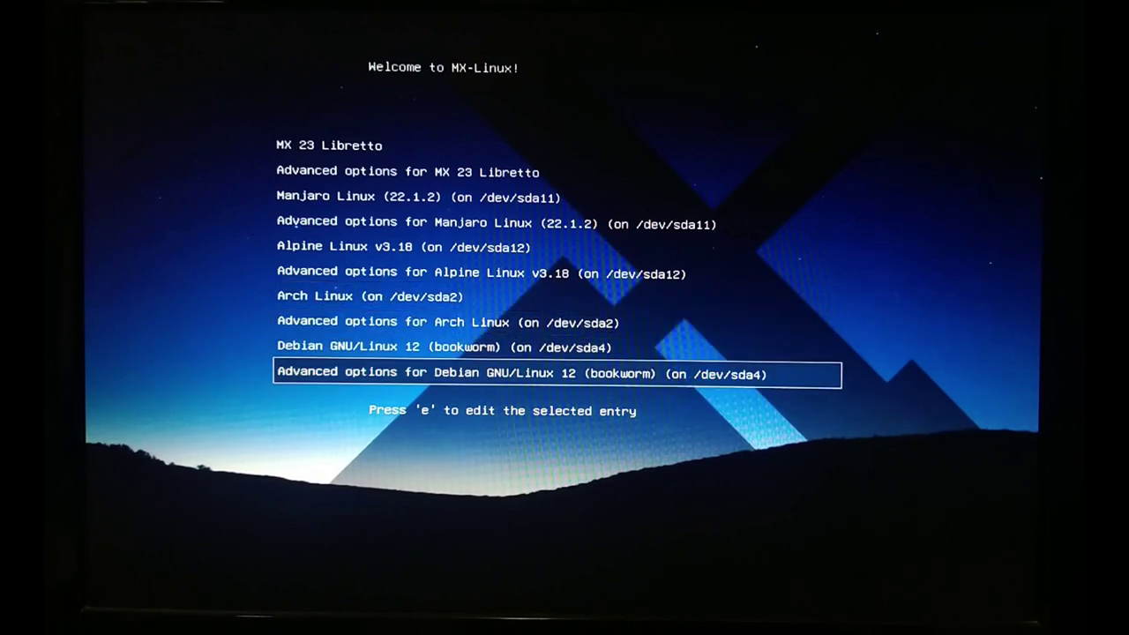
pyautogui.press('Up')
pyautogui.press('Down')
pyautogui.press('Down')
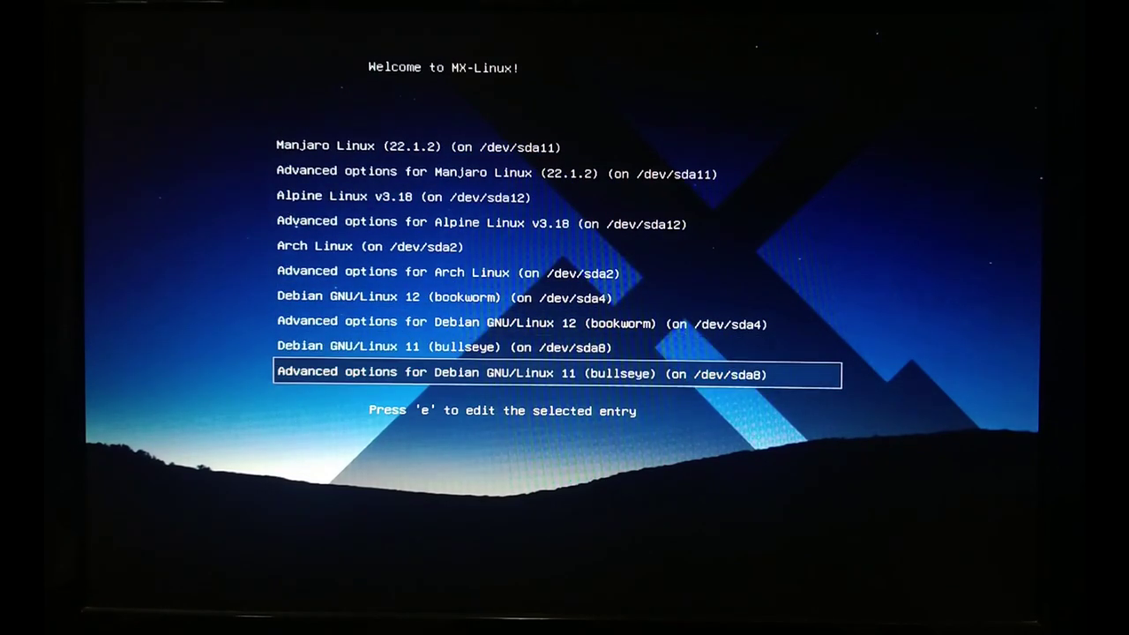
pyautogui.press('Down')
pyautogui.press('Down')
pyautogui.press('Down')
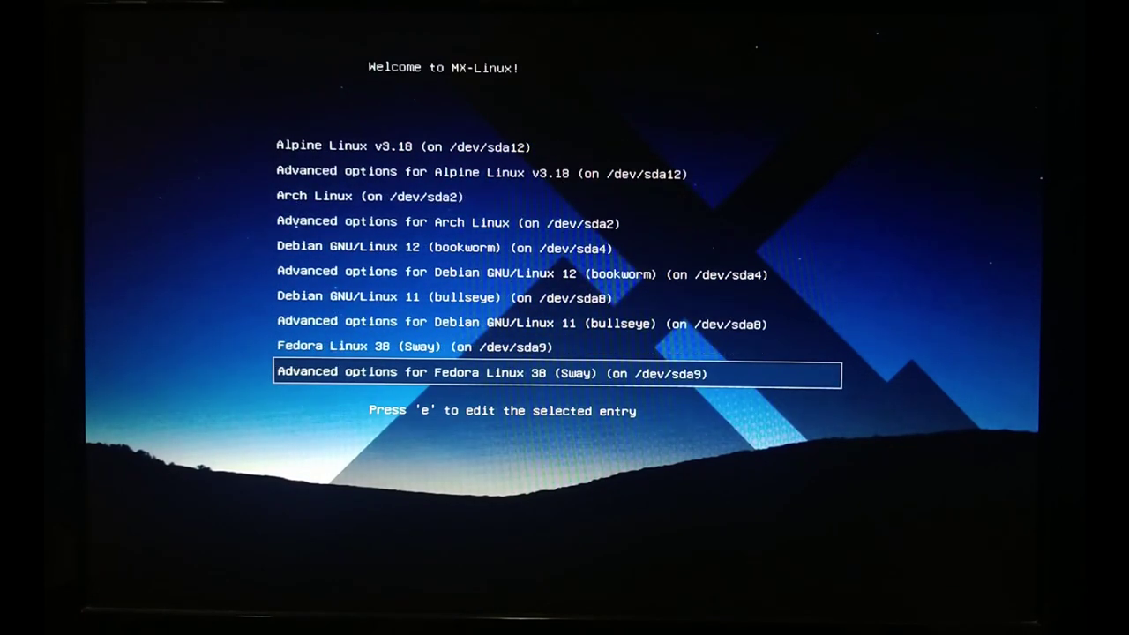
pyautogui.press('Up')
pyautogui.press('Up')
pyautogui.press('Up')
pyautogui.press('Up')
pyautogui.press('Up')
pyautogui.press('Up')
pyautogui.press('Up')
pyautogui.press('Up')
pyautogui.press('Up')
pyautogui.press('Up')
pyautogui.press('Up')
pyautogui.press('Up')
pyautogui.press('Up')
pyautogui.press('Up')
pyautogui.press('Up')
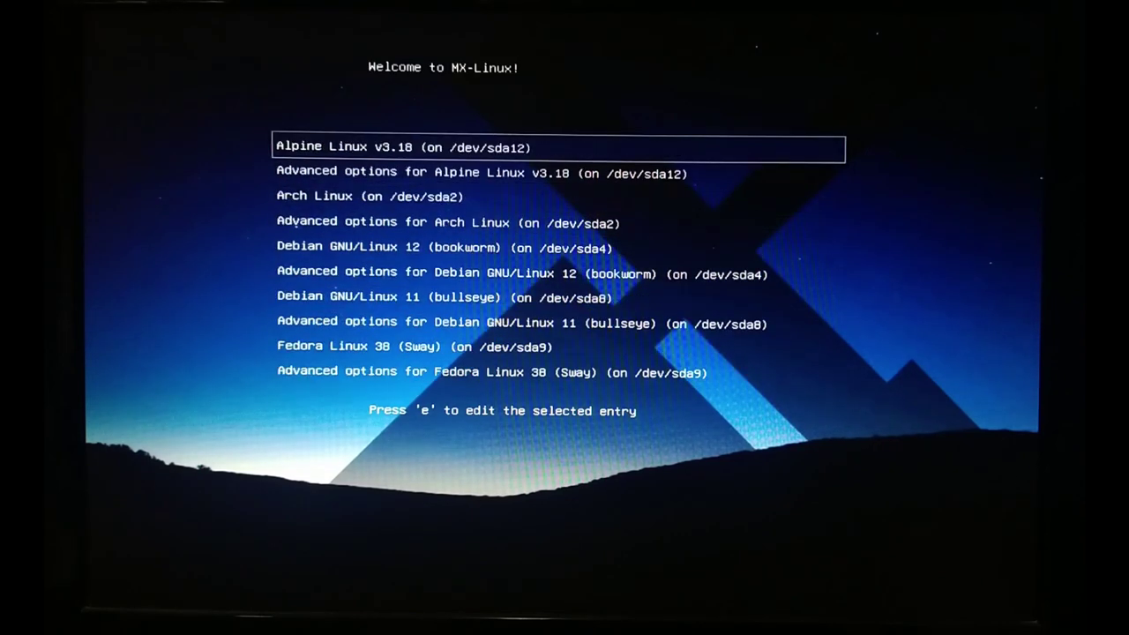
pyautogui.press('Return')
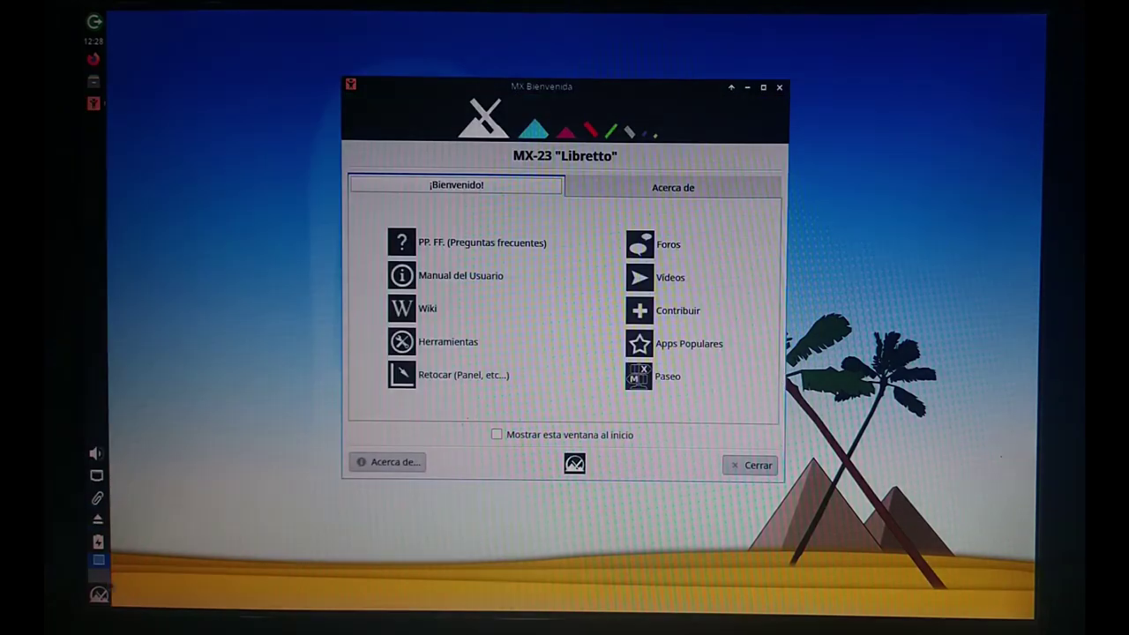
# Close MX Bienvenida and launch Terminal de Xfce by searching 'term' in the Whisker menu.
pyautogui.click(737, 466)
pyautogui.press('super')
pyautogui.moveTo(353, 355)
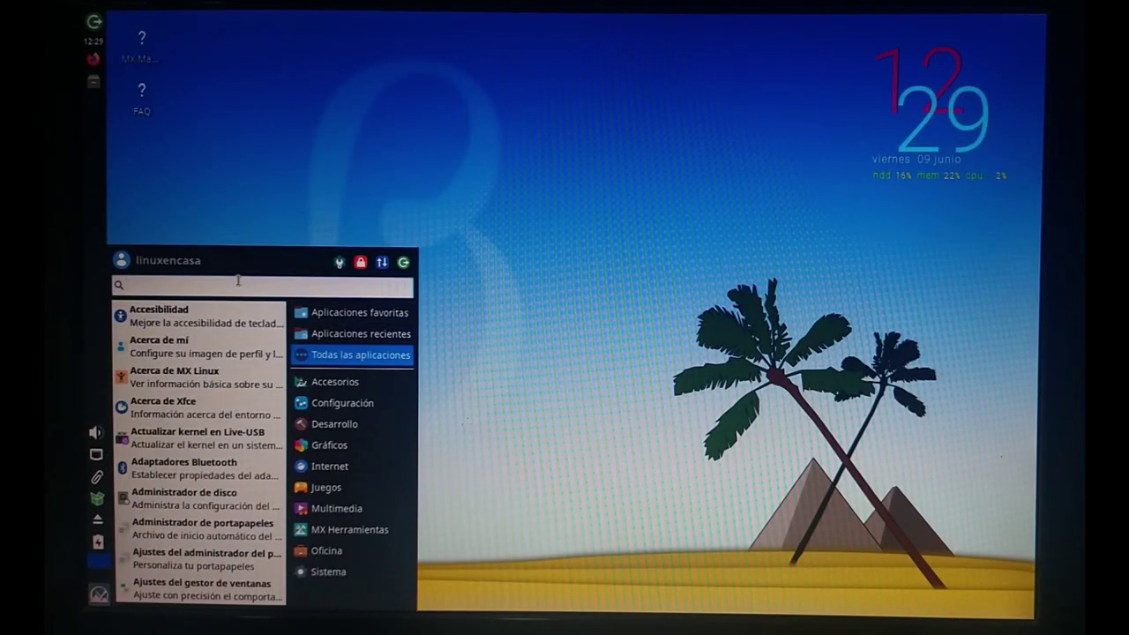
pyautogui.write('term')
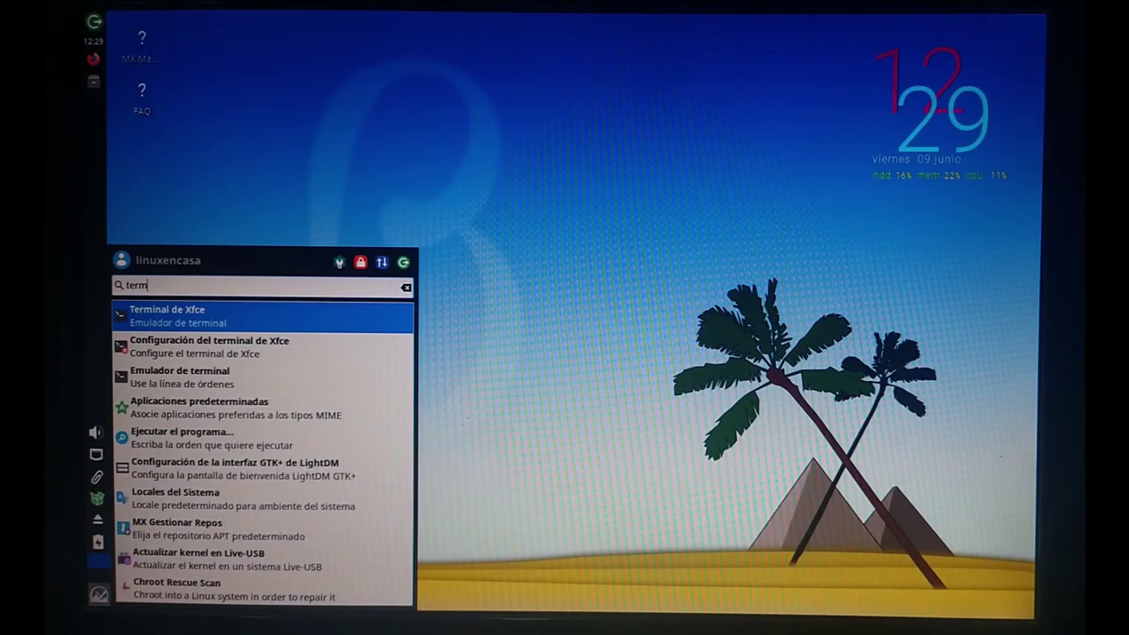
pyautogui.press('Return')
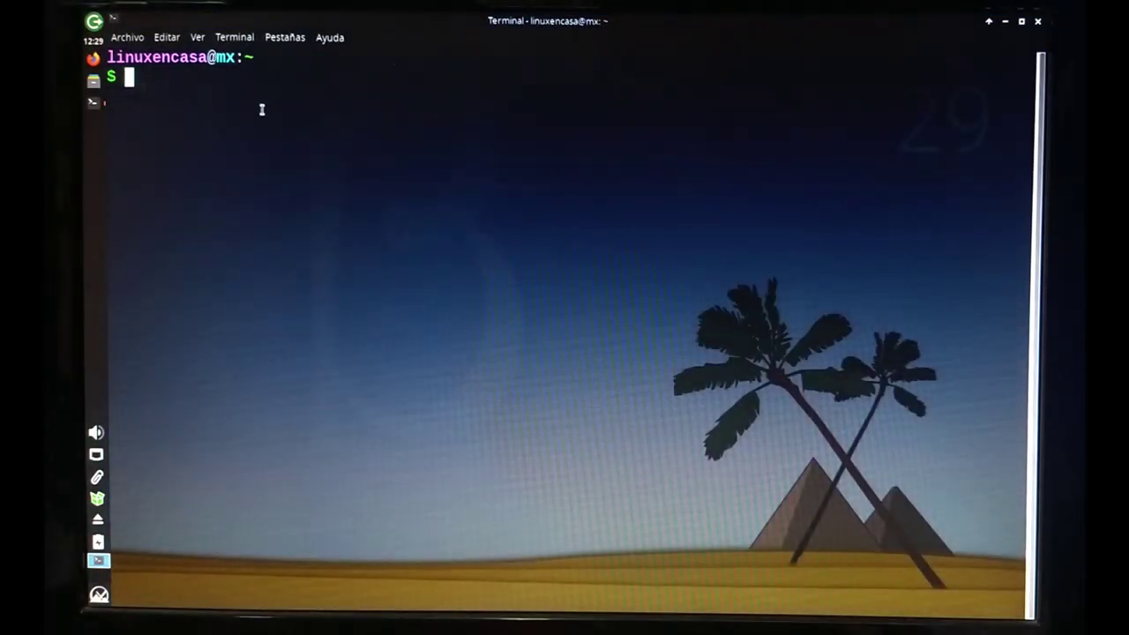
# Run neofetch, free -h (877Mi of 3,8Gi used) and df -h (/dev/sda14 at 18%).
pyautogui.write('neofetch')
pyautogui.press('Return')
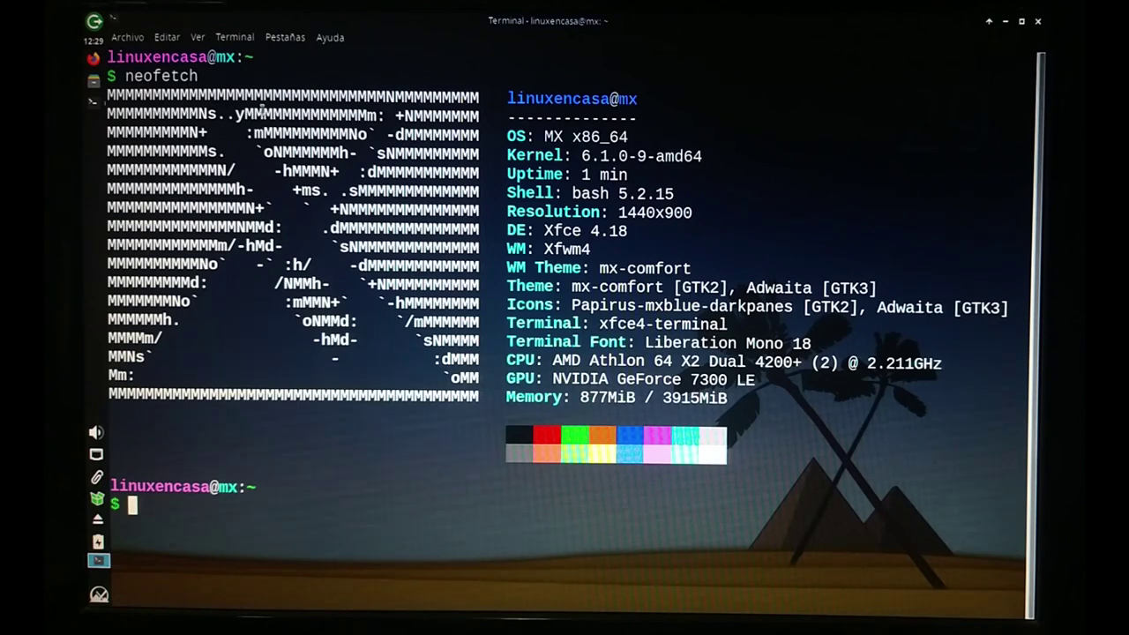
pyautogui.write('free -h')
pyautogui.press('Return')
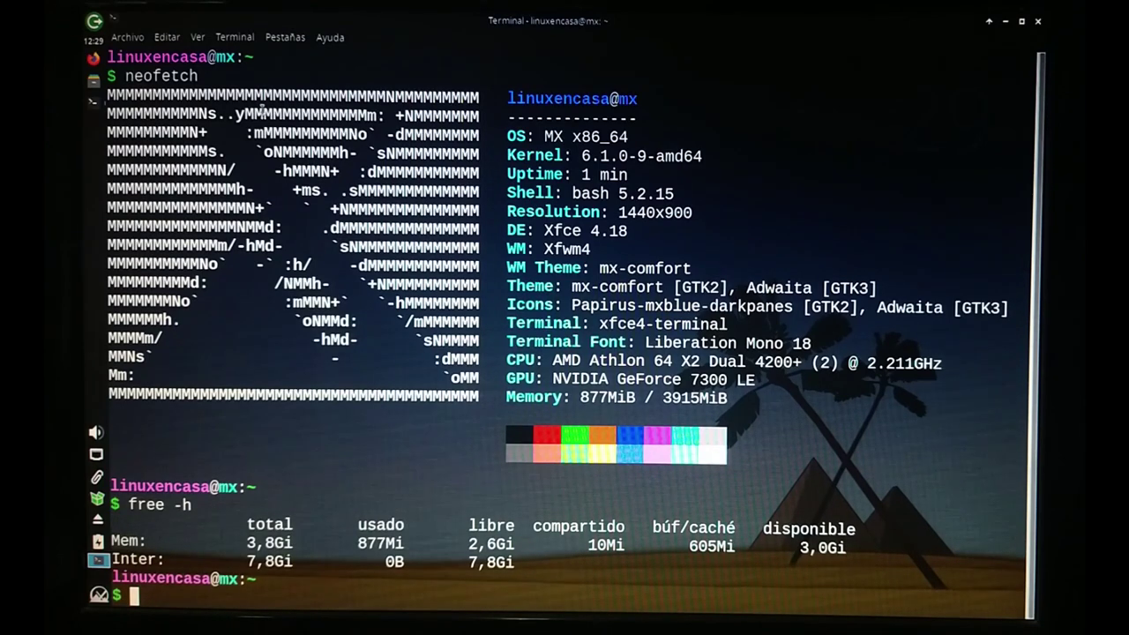
pyautogui.write('df -h')
pyautogui.press('Return')
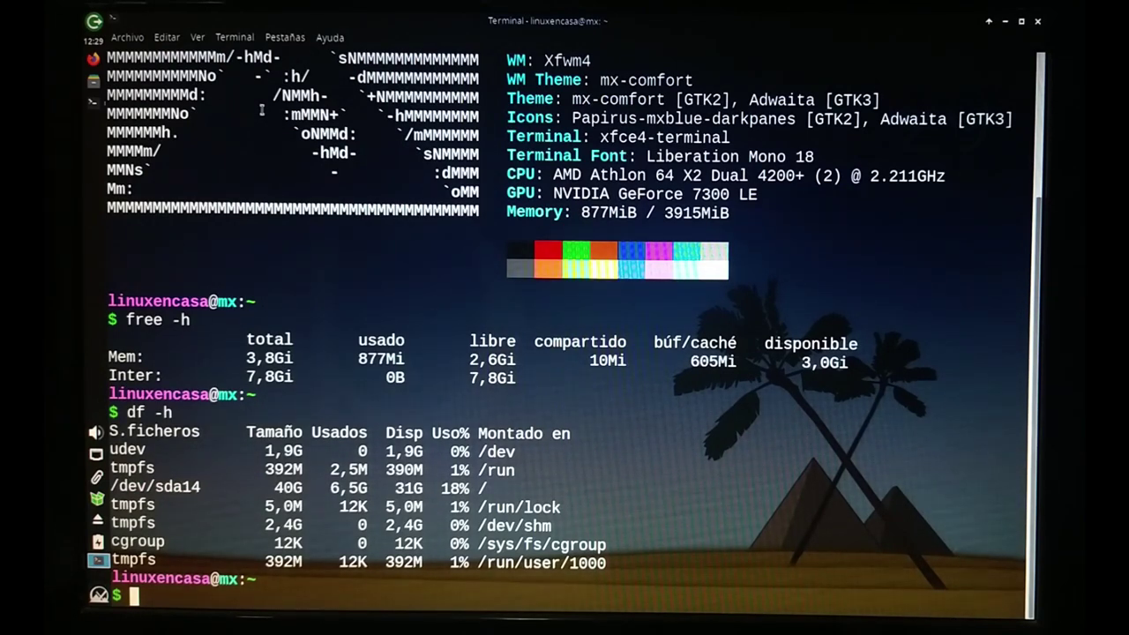
pyautogui.scroll(2, 621, 205)
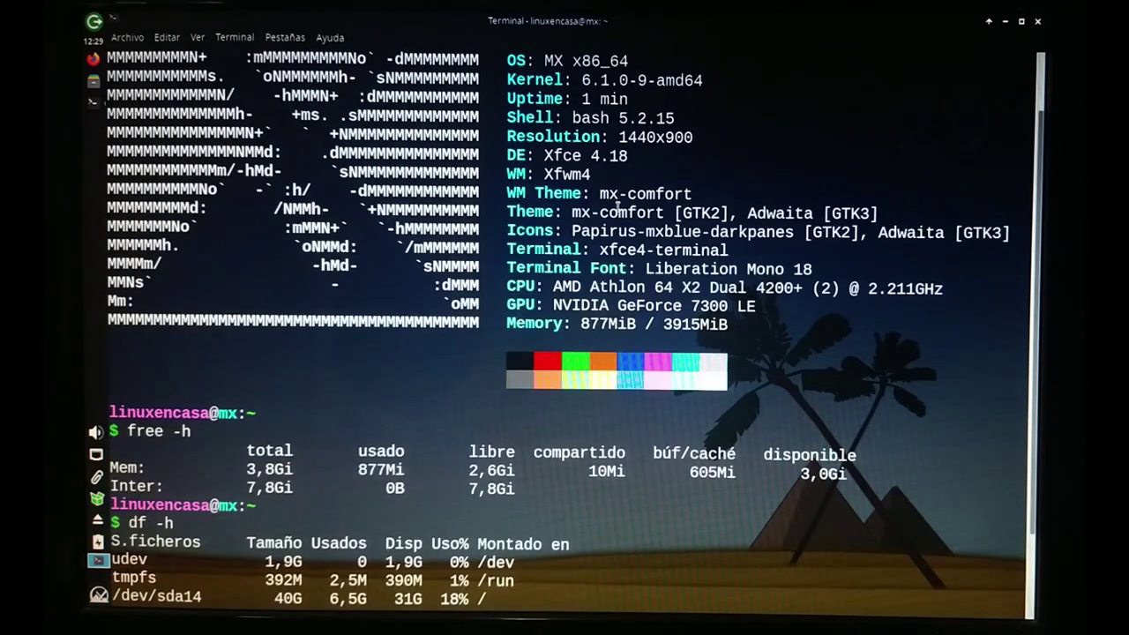
pyautogui.scroll(-2, 639, 144)
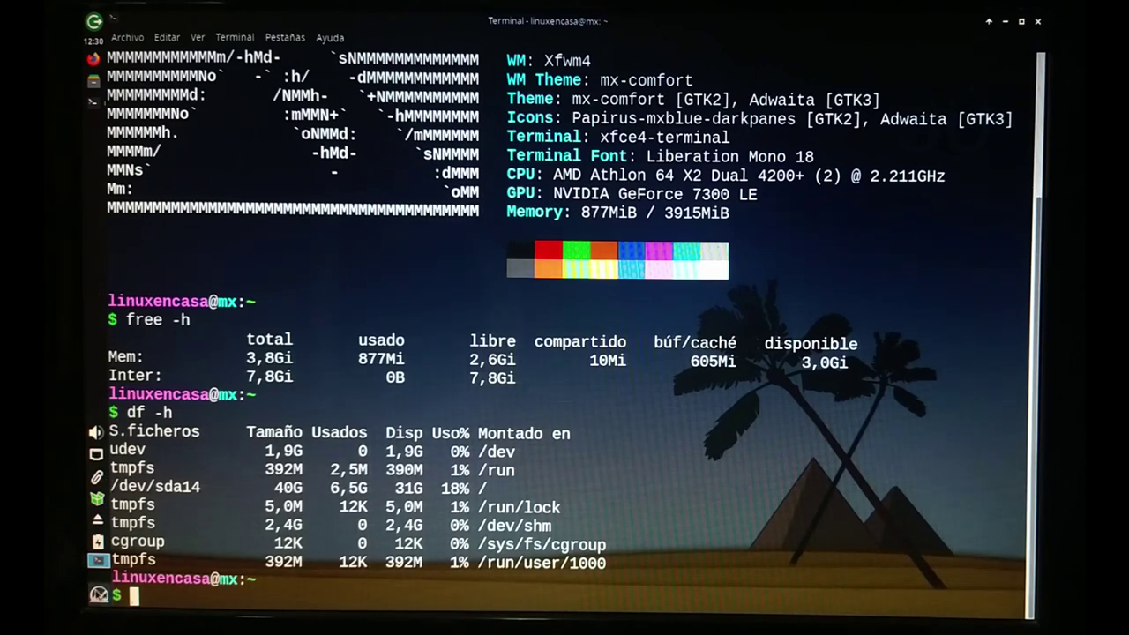
pyautogui.click(99, 596)
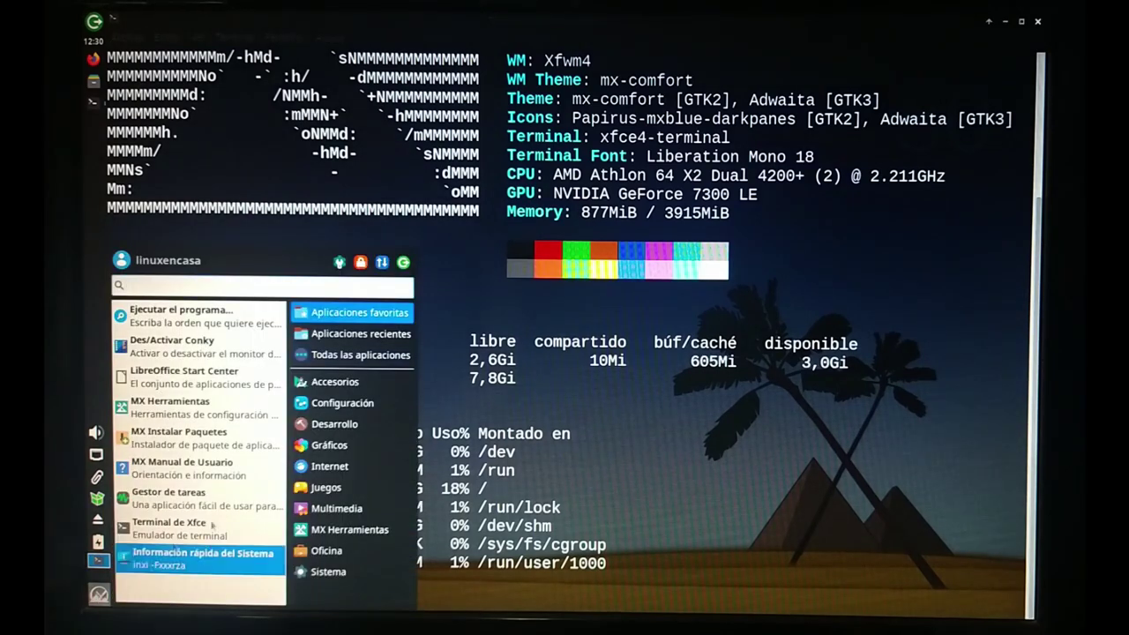
pyautogui.click(330, 466)
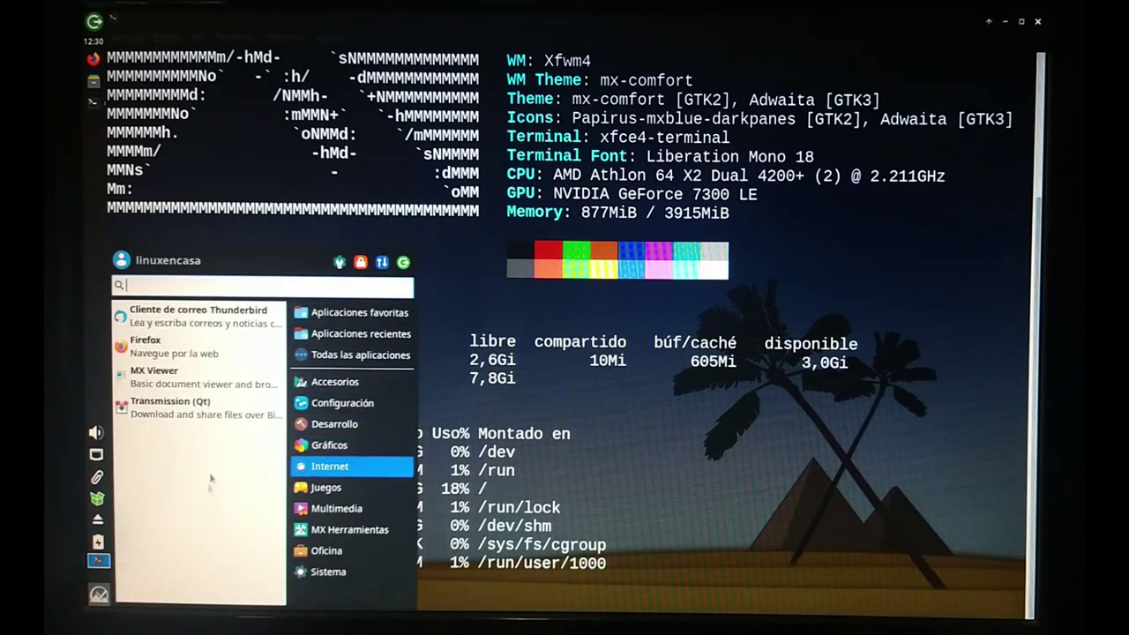
pyautogui.click(359, 313)
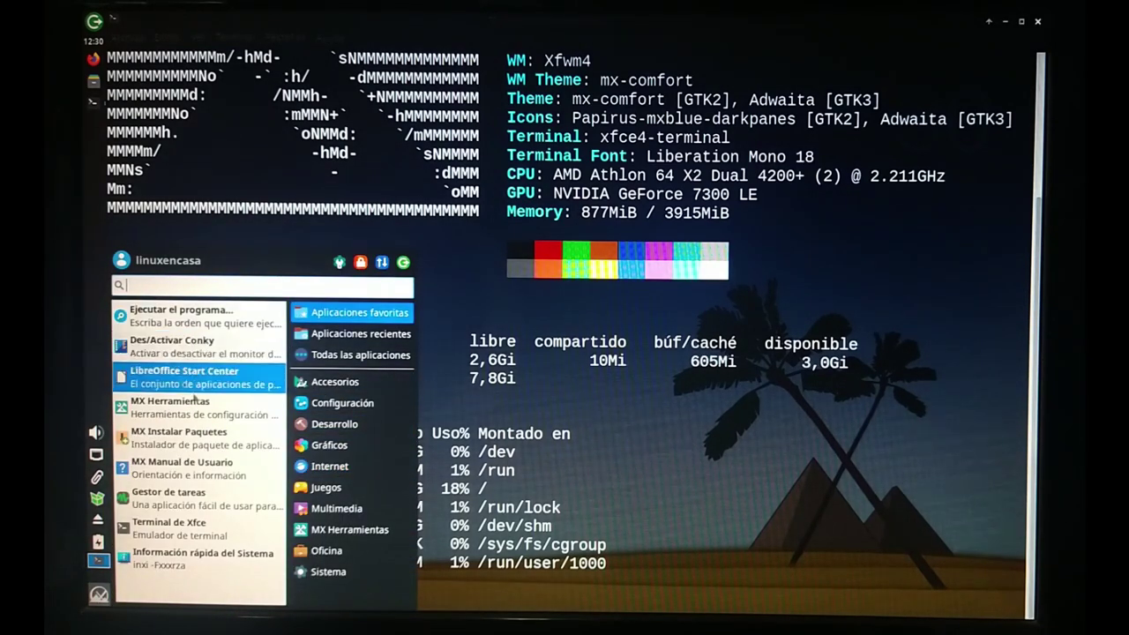
pyautogui.click(537, 319)
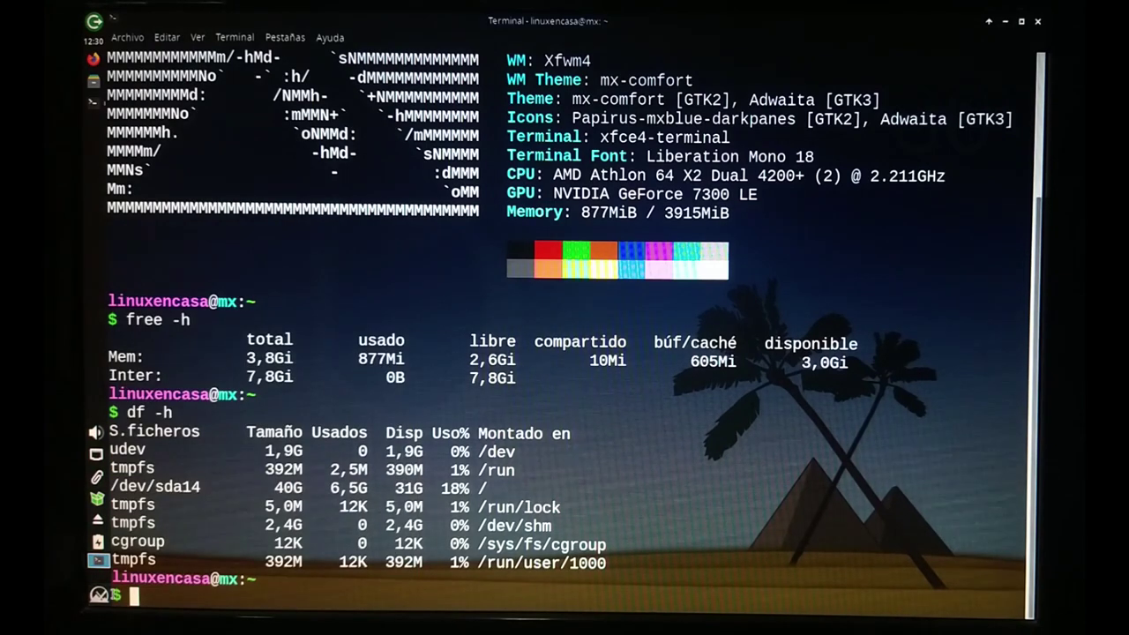
pyautogui.rightClick(99, 596)
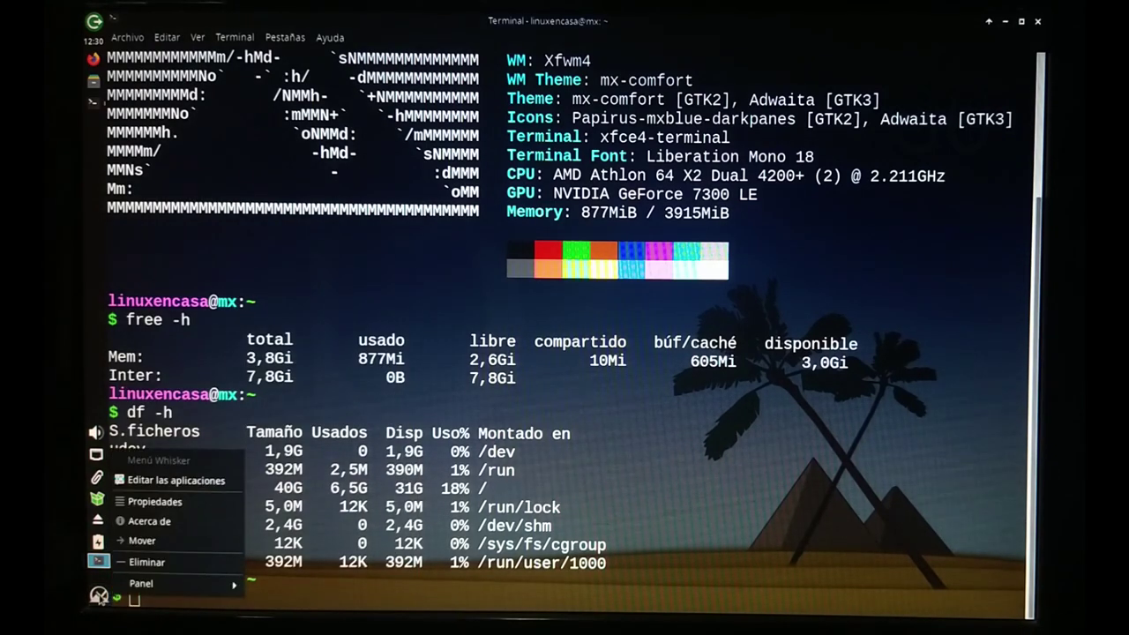
# Open the Whisker Menu properties and look through the General, Apariencia and Comportamiento tabs.
pyautogui.click(163, 502)
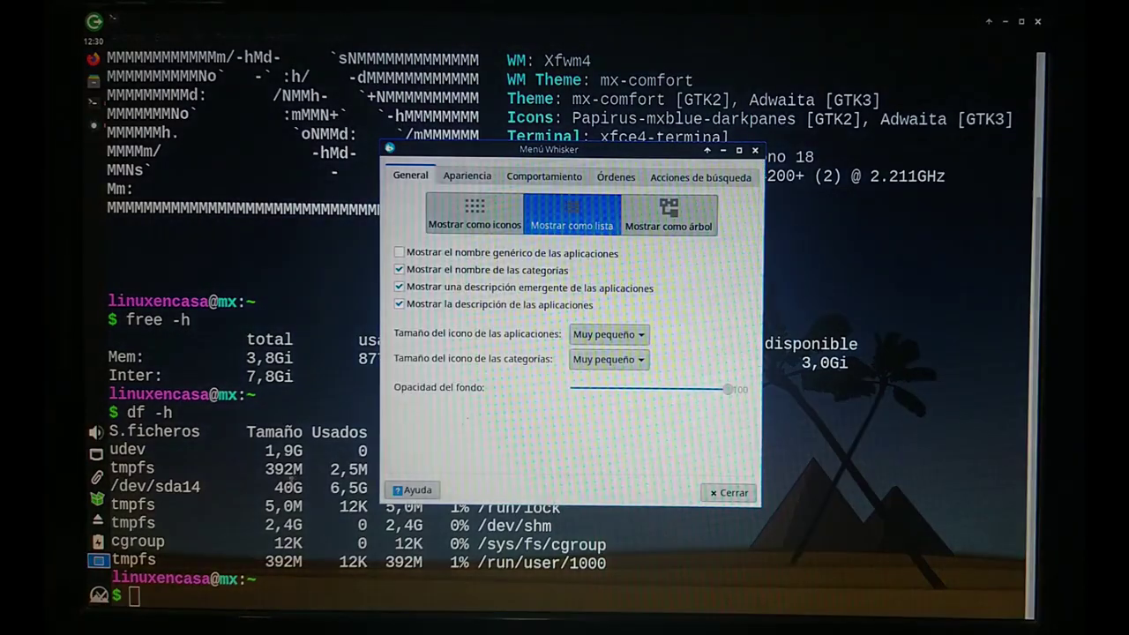
pyautogui.click(467, 176)
pyautogui.click(535, 178)
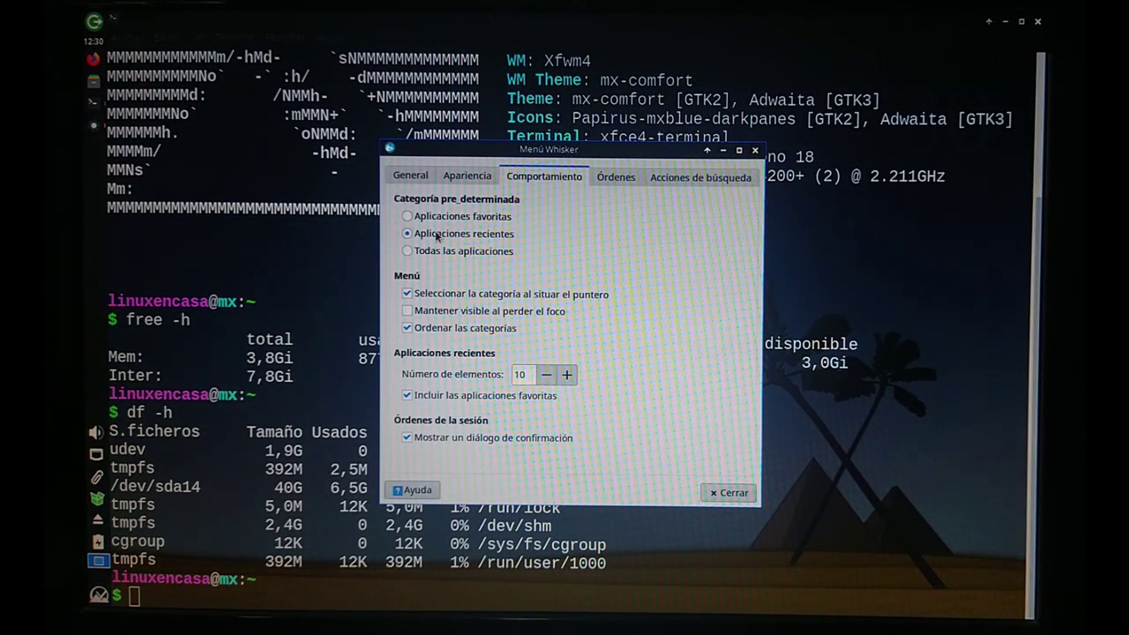
pyautogui.click(466, 178)
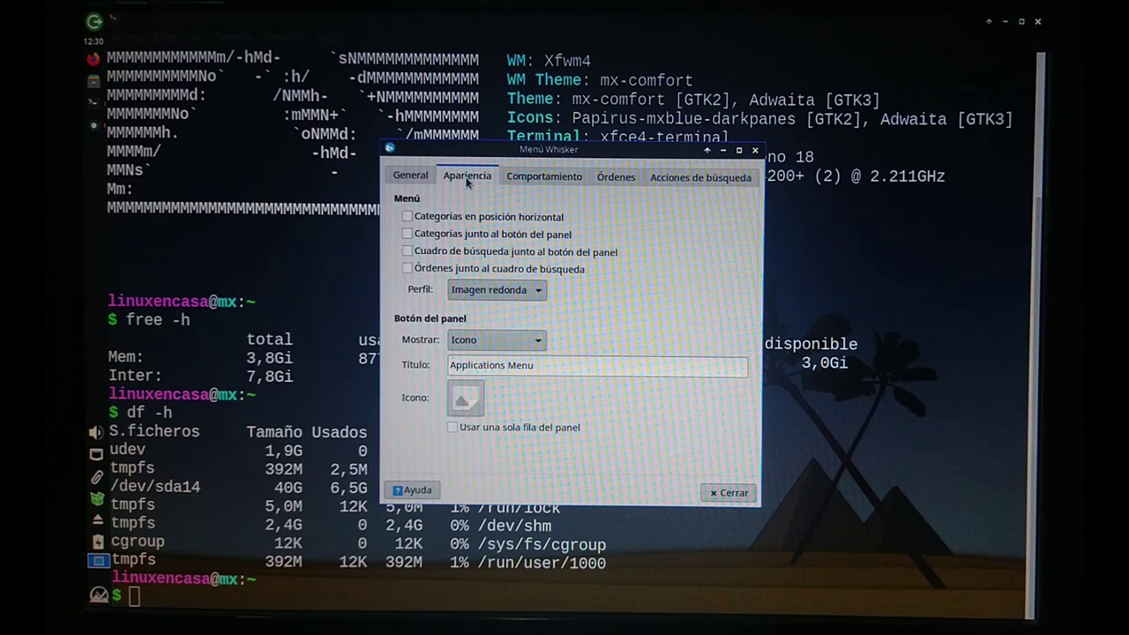
pyautogui.click(397, 178)
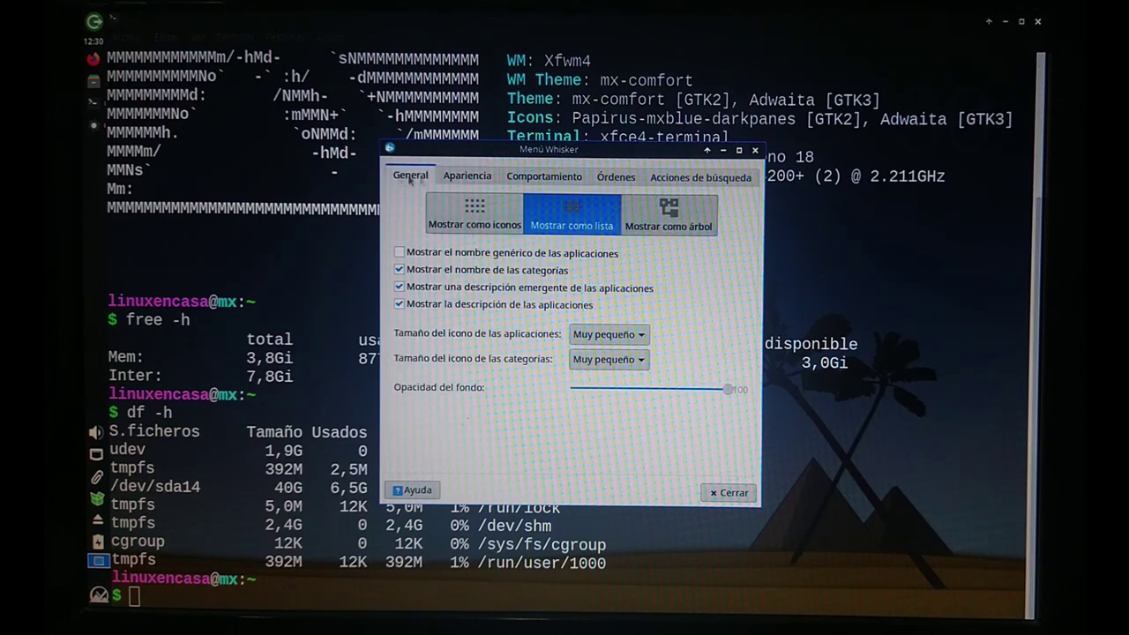
pyautogui.click(467, 176)
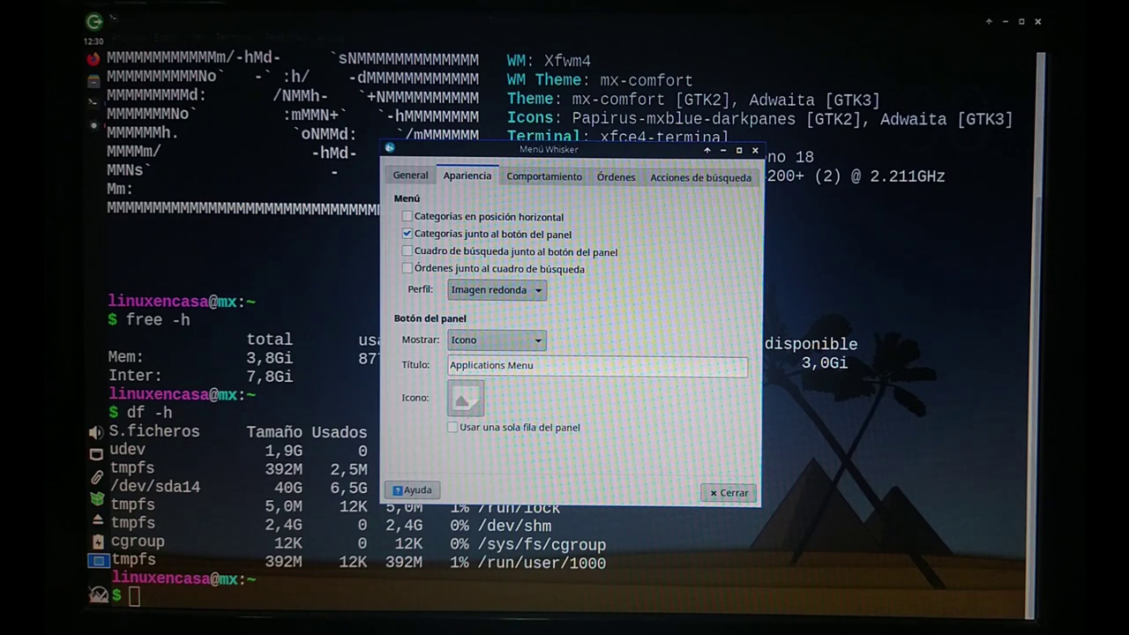
# Set the panel button's Mostrar option to 'Icono y título' and close the settings.
pyautogui.click(517, 341)
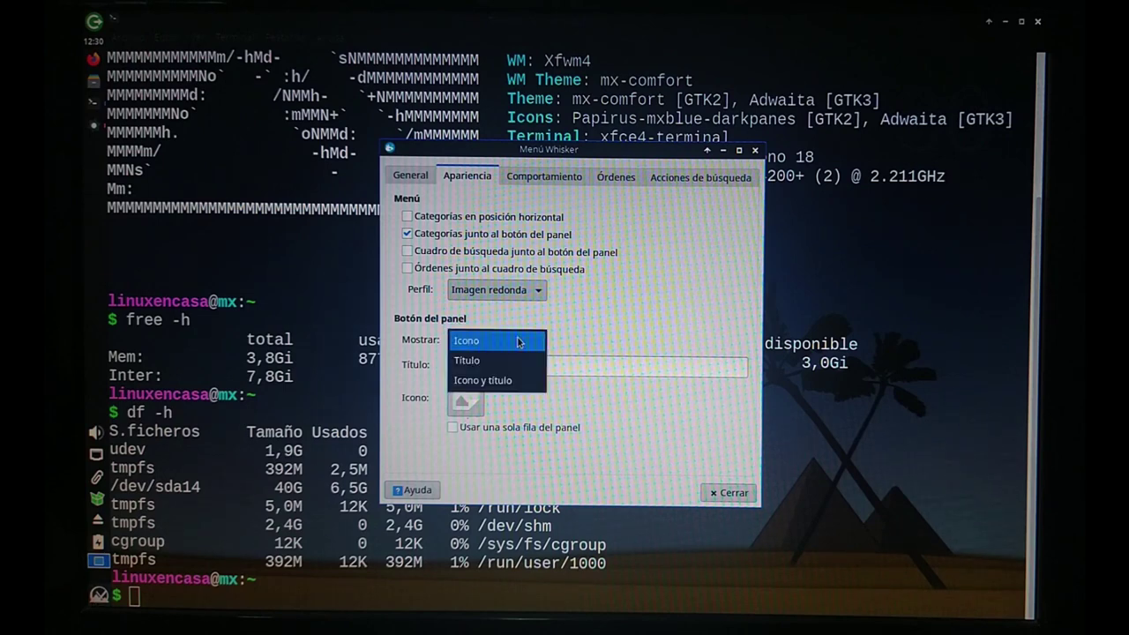
pyautogui.click(510, 382)
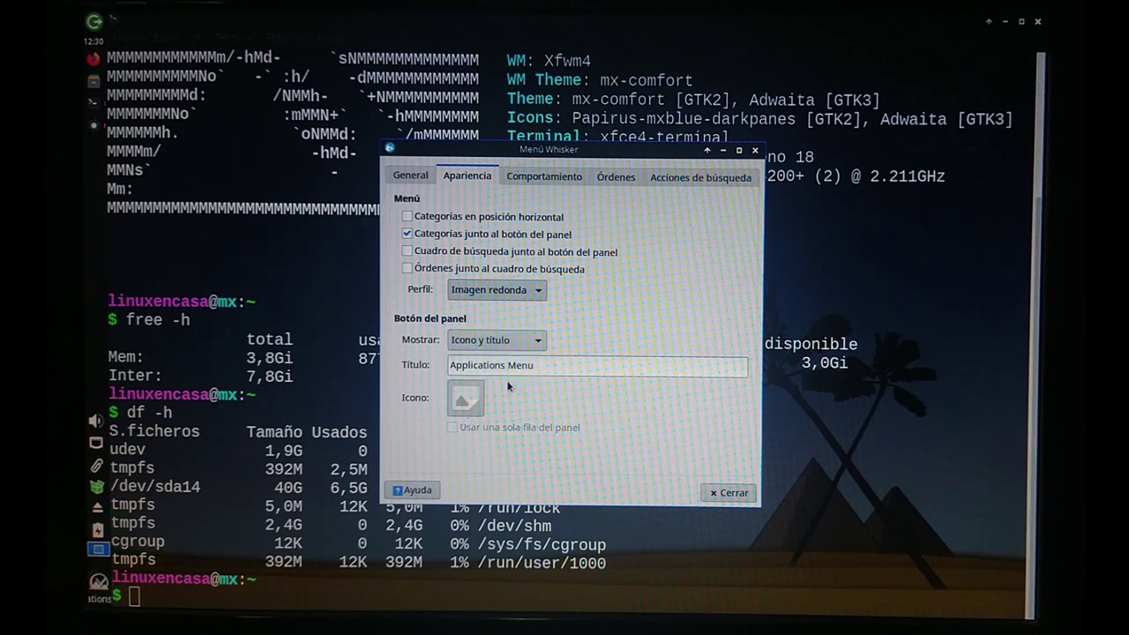
pyautogui.click(729, 493)
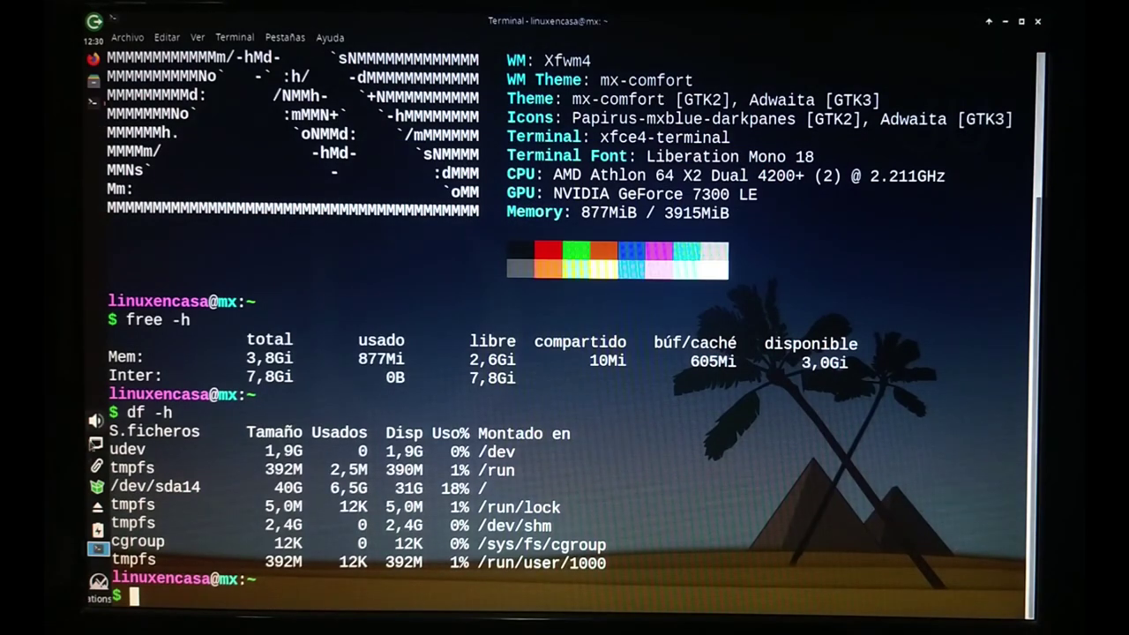
# Launch MX Tweak from the MX Herramientas category of the Whisker menu.
pyautogui.click(98, 586)
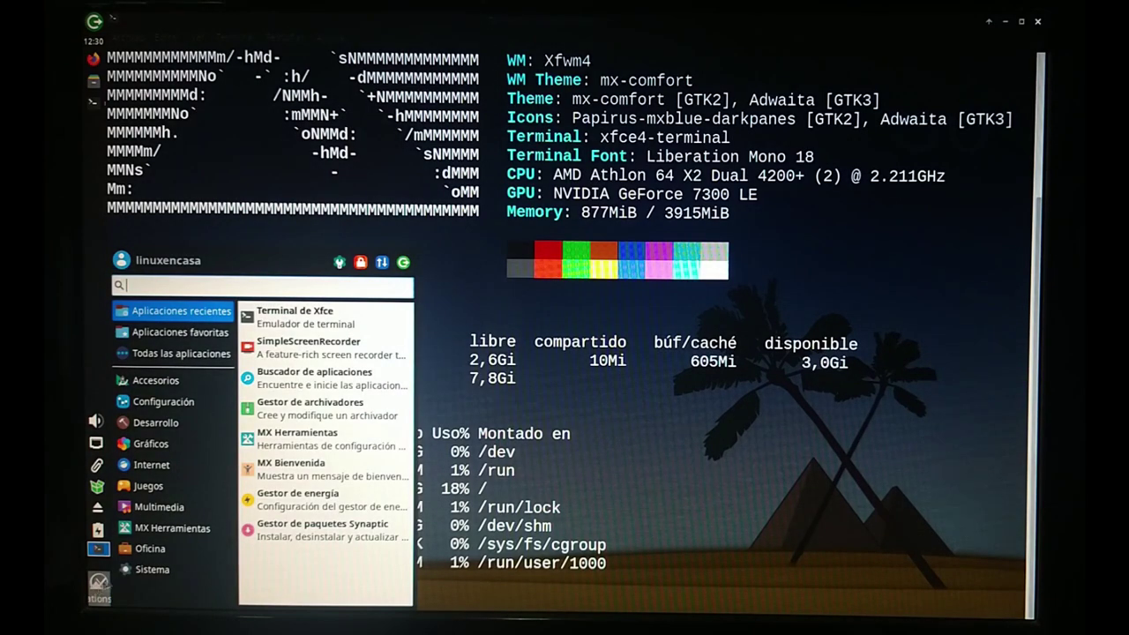
pyautogui.moveTo(176, 530)
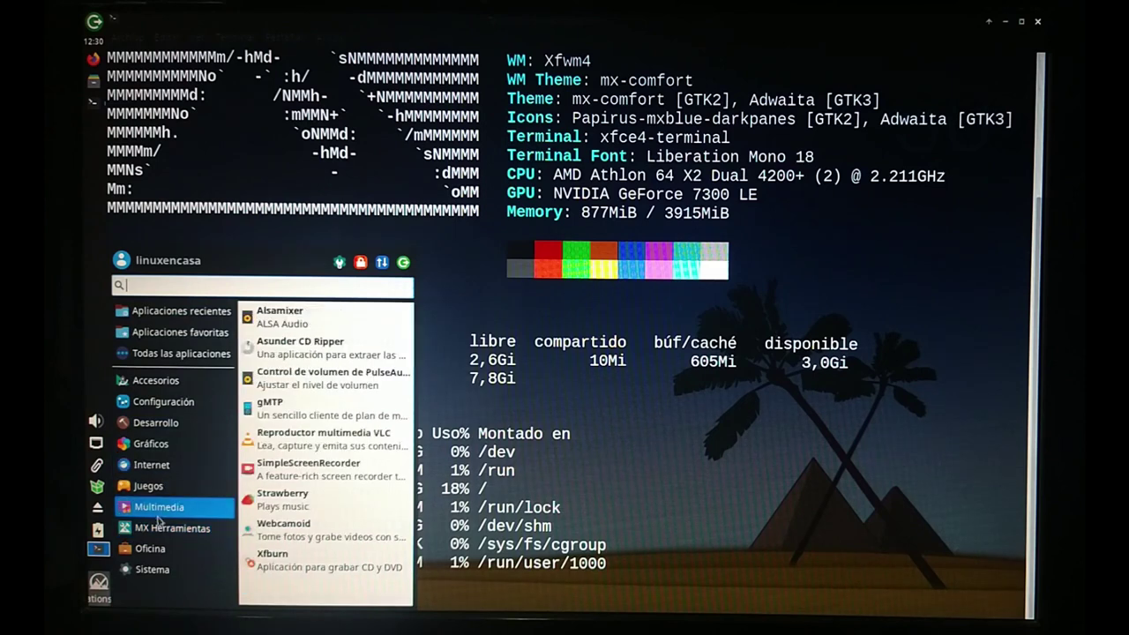
pyautogui.scroll(-8, 301, 516)
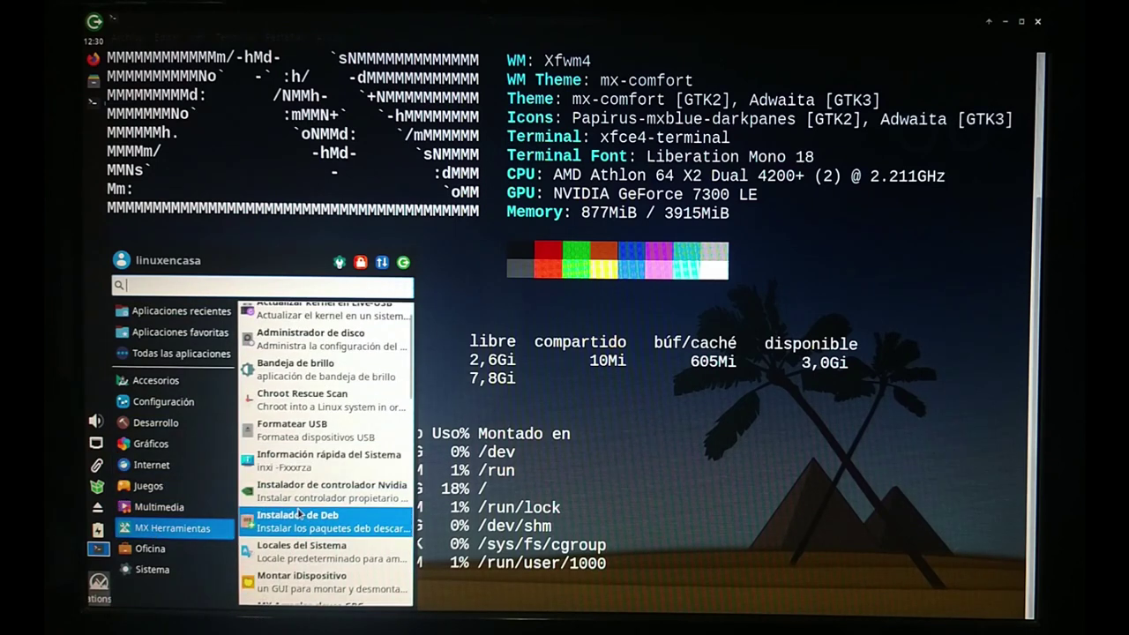
pyautogui.scroll(-5, 301, 516)
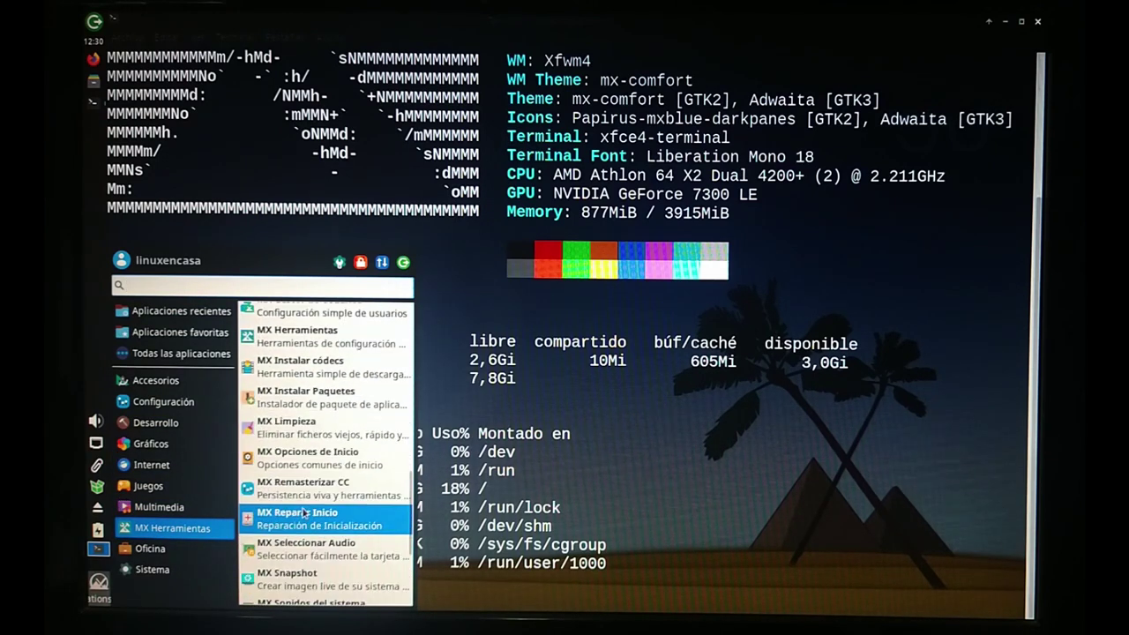
pyautogui.scroll(-4, 305, 513)
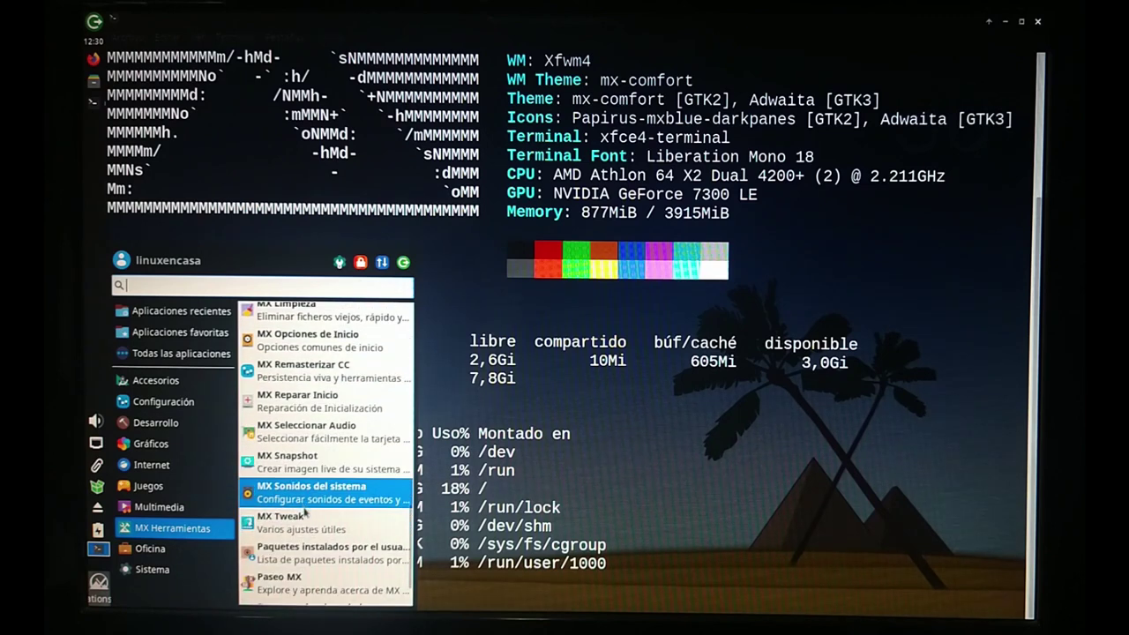
pyautogui.click(311, 527)
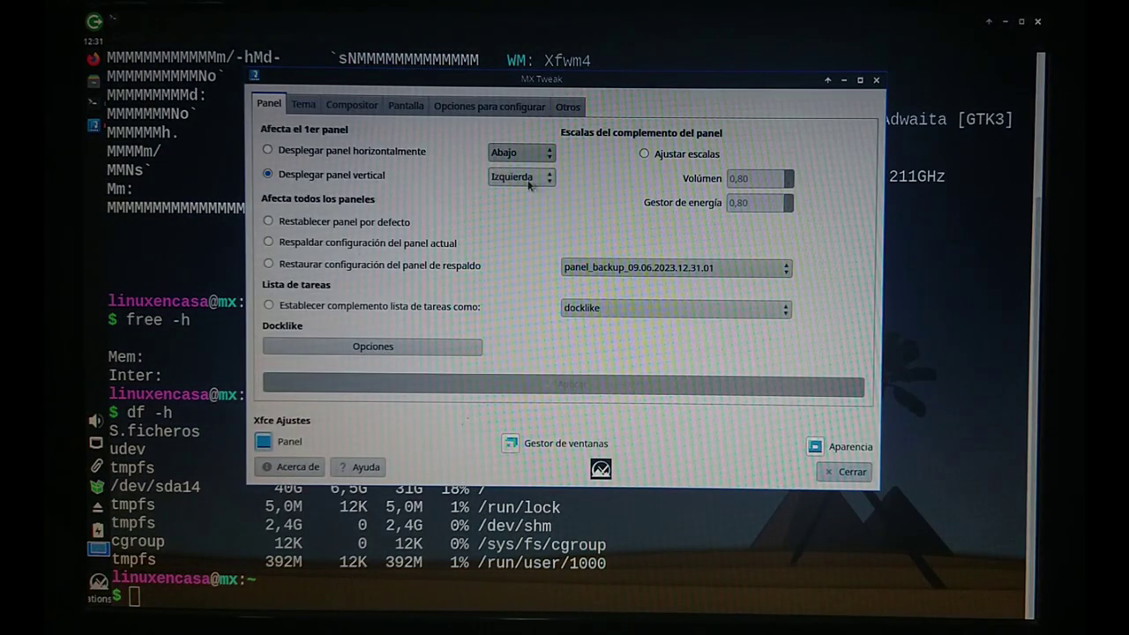
# Make the main panel horizontal along the bottom (Abajo) in MX Tweak, apply it, and close MX Tweak.
pyautogui.click(302, 154)
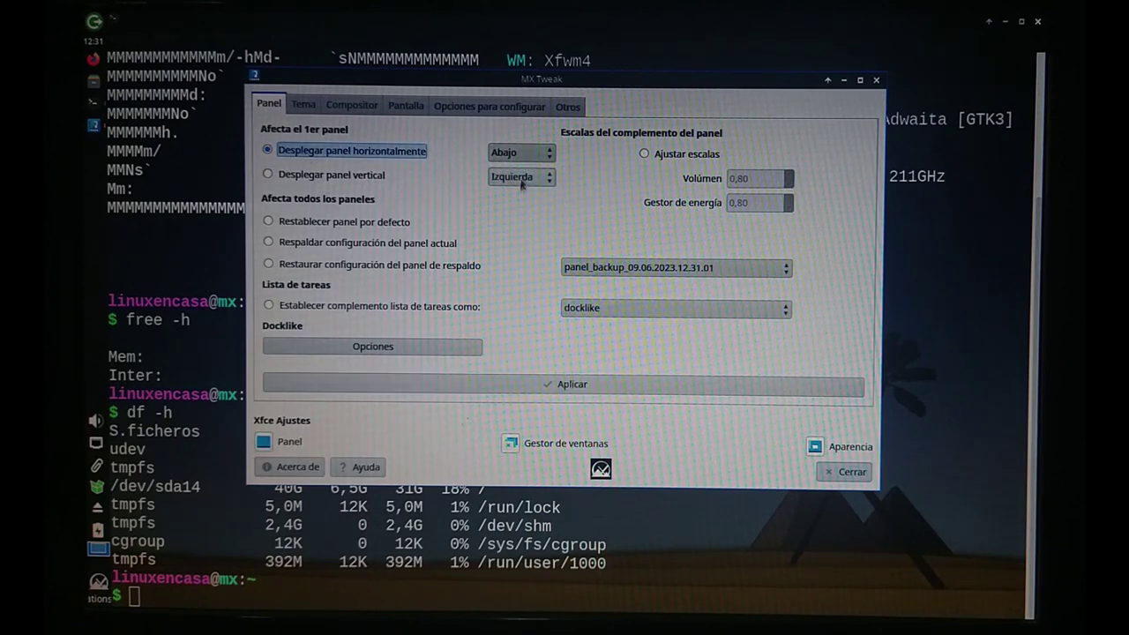
pyautogui.click(604, 387)
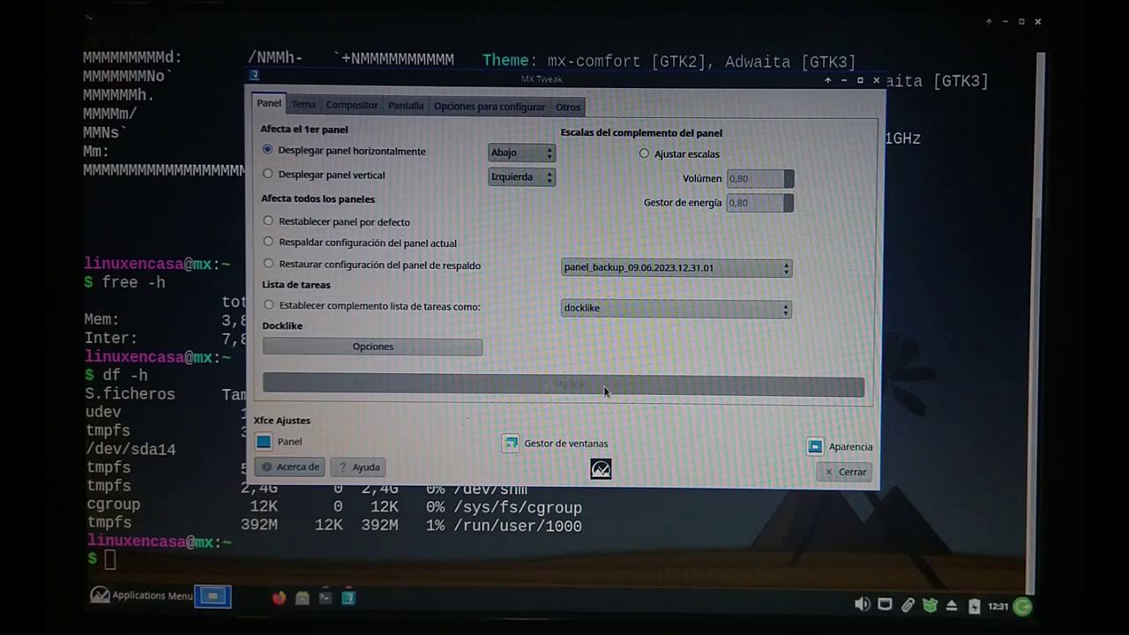
pyautogui.click(845, 472)
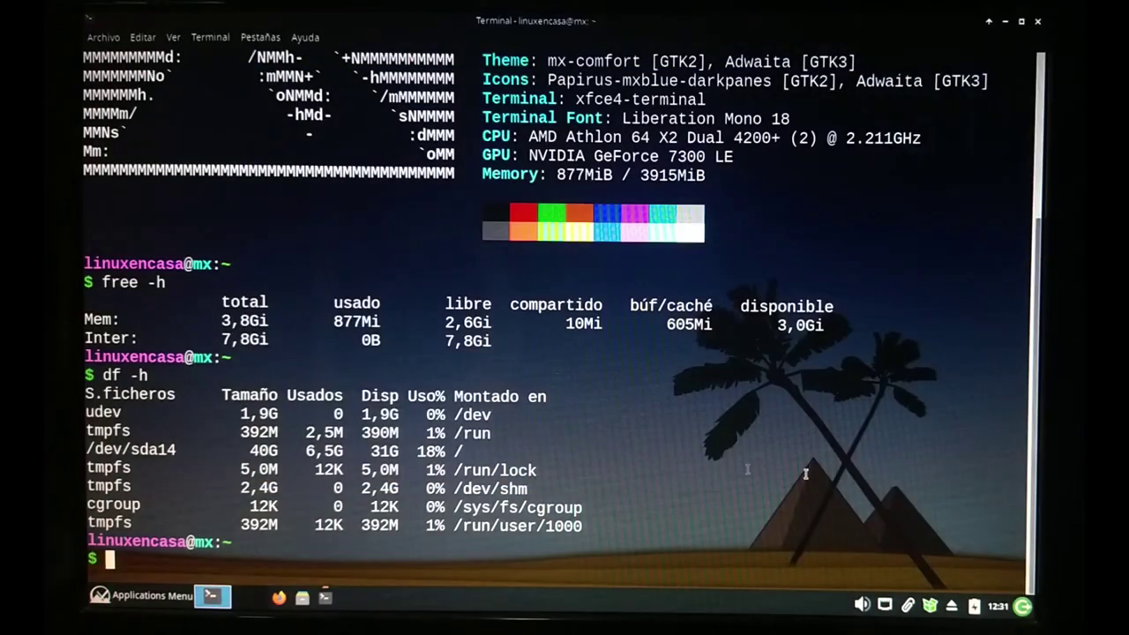
# In the Whisker Menu properties' Apariencia settings, shorten the panel button title from 'Applications Menu' to 'Menu'.
pyautogui.rightClick(115, 600)
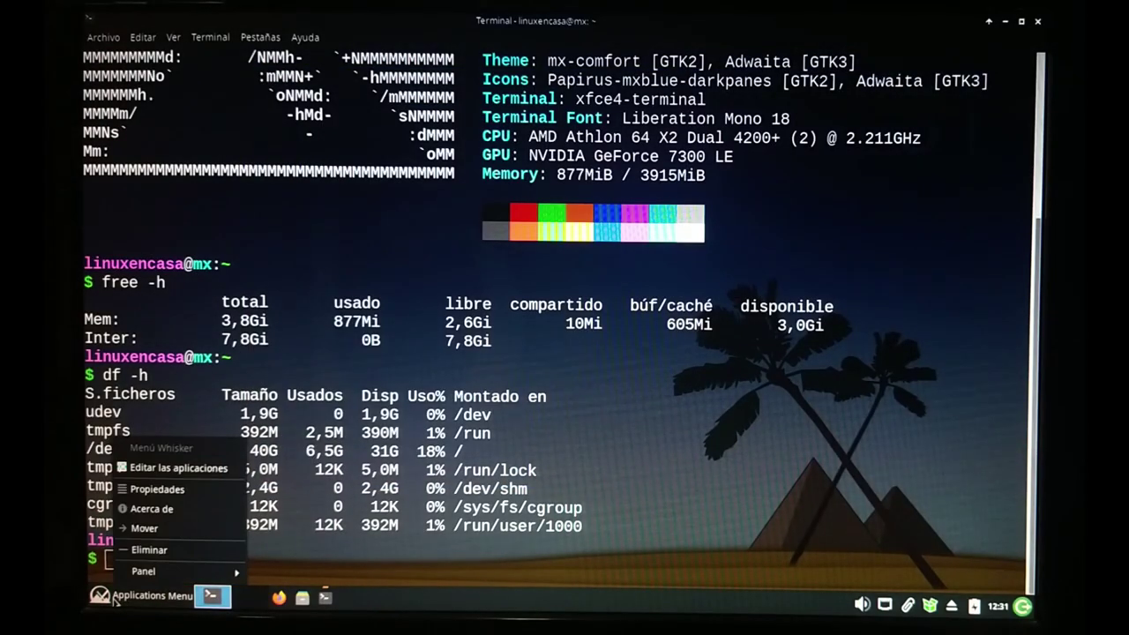
pyautogui.click(180, 492)
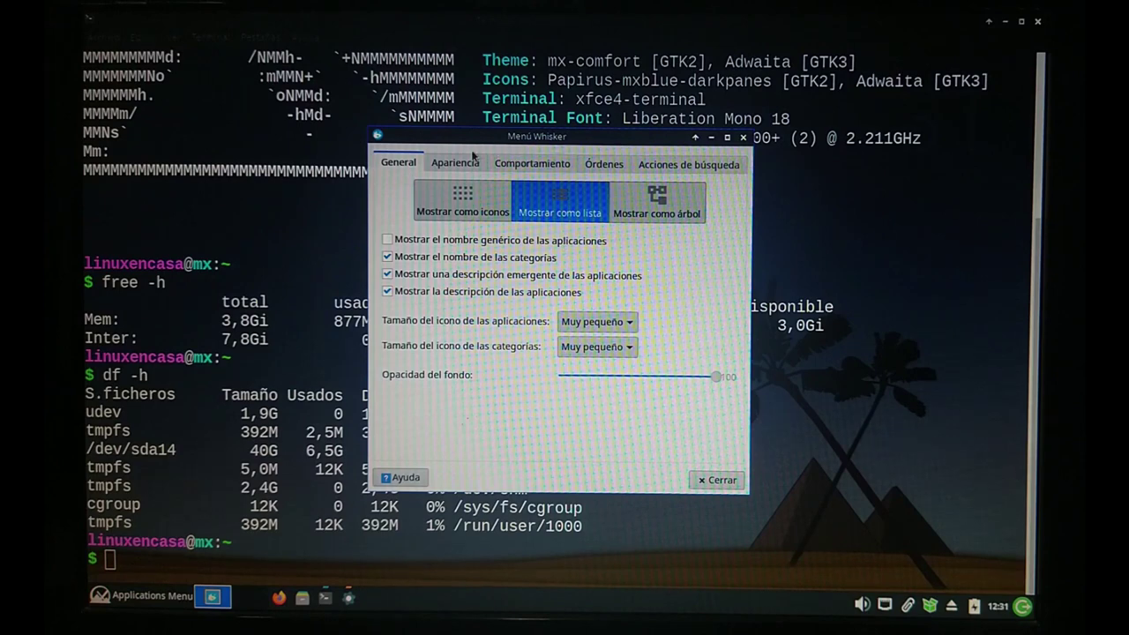
pyautogui.click(447, 168)
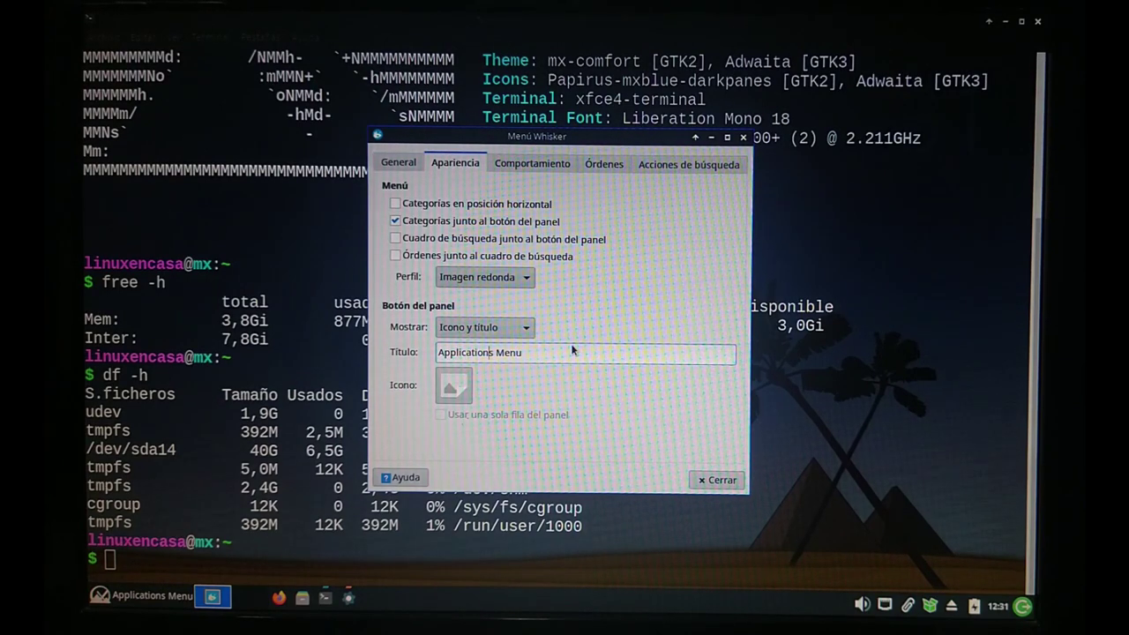
pyautogui.press('Delete')
pyautogui.press('Delete')
pyautogui.press('Delete')
pyautogui.press('Delete')
pyautogui.press('Delete')
pyautogui.press('Delete')
pyautogui.press('Delete')
pyautogui.press('Delete')
pyautogui.press('Delete')
pyautogui.press('Delete')
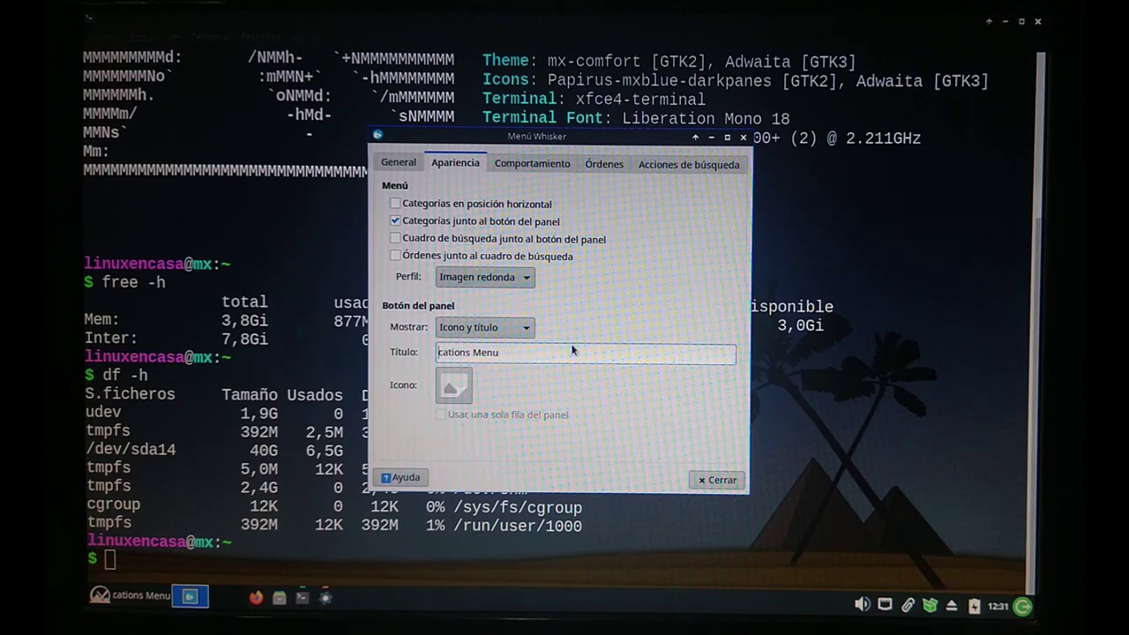
pyautogui.press('Delete')
pyautogui.press('Delete')
pyautogui.press('Delete')
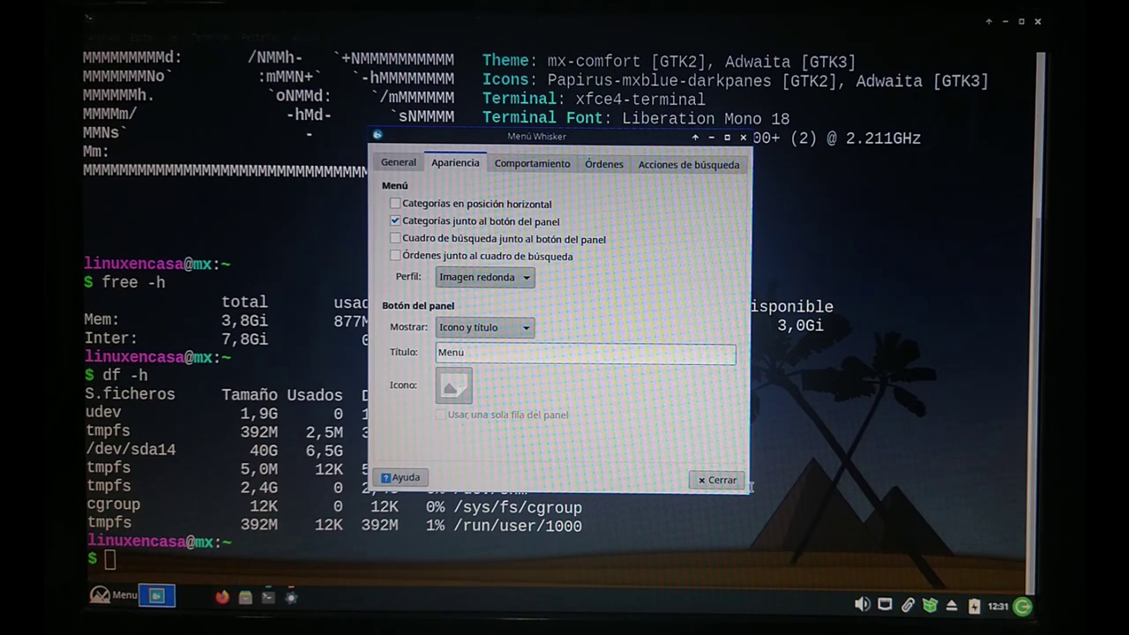
pyautogui.click(717, 481)
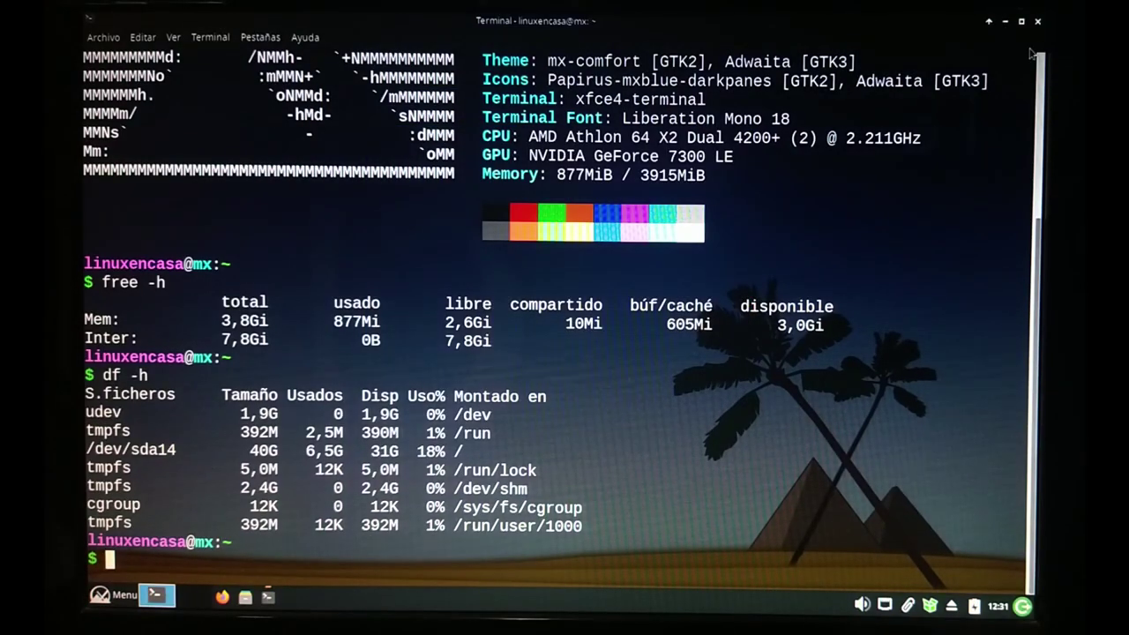
# Close the old terminal and launch a fresh Terminal de Xfce from the Whisker menu.
pyautogui.click(1038, 20)
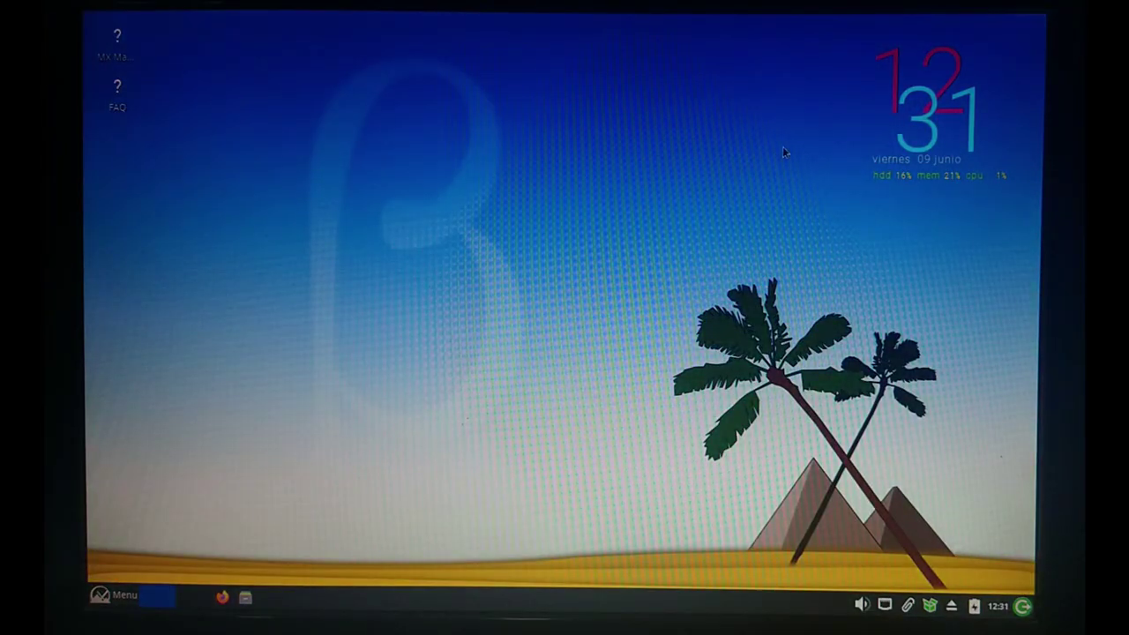
pyautogui.click(112, 598)
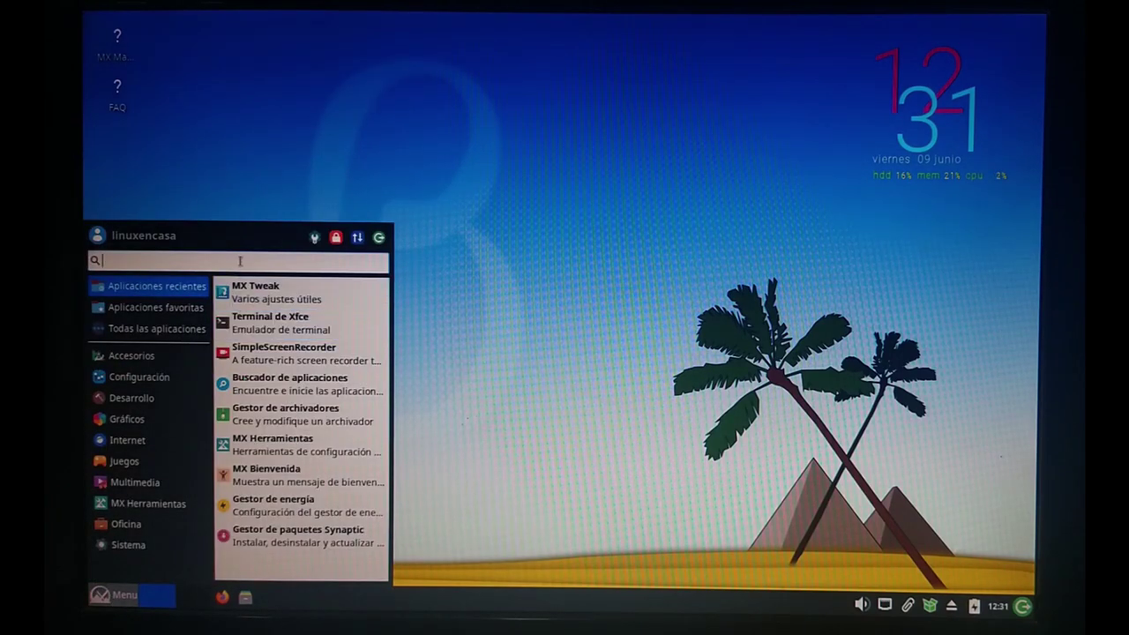
pyautogui.click(247, 322)
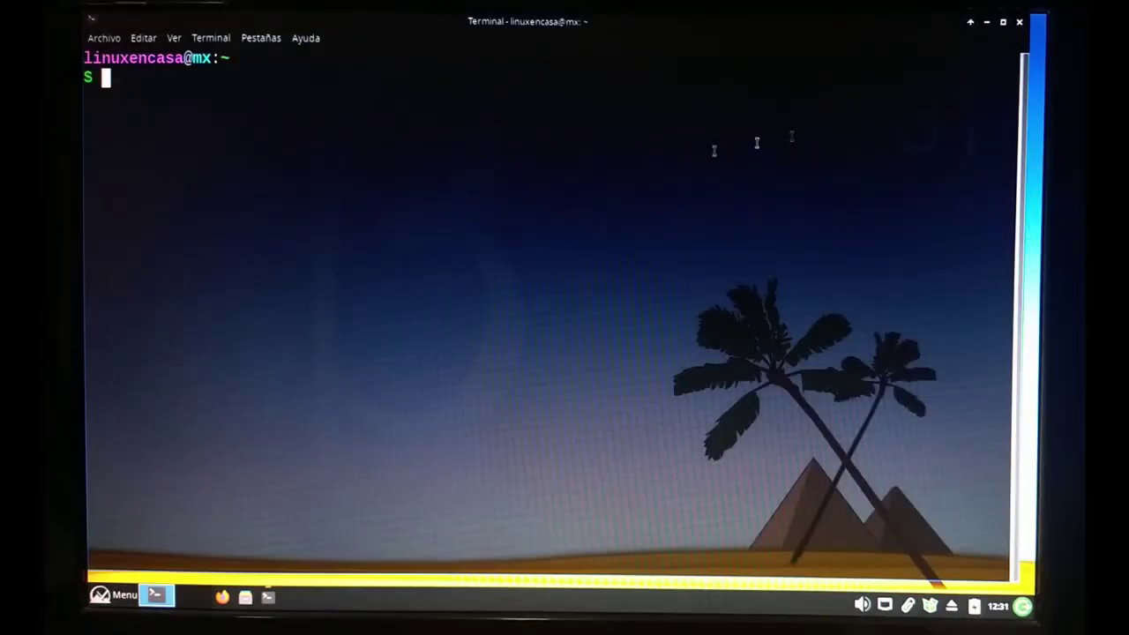
# Minimize the new terminal, restore it from the taskbar, and maximize it.
pyautogui.click(987, 21)
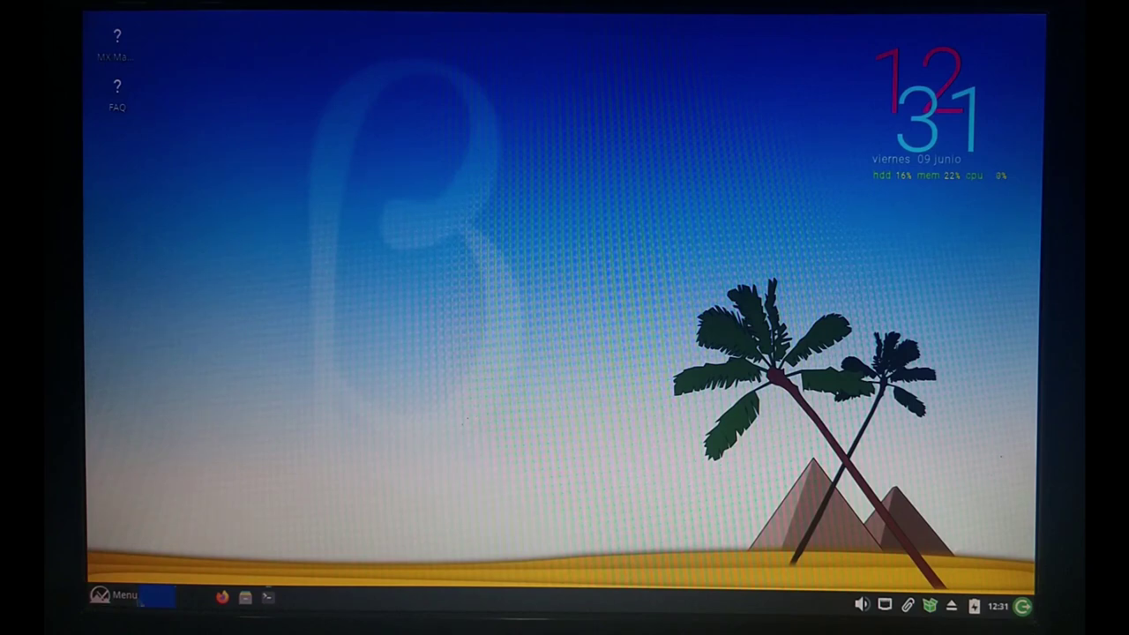
pyautogui.click(115, 600)
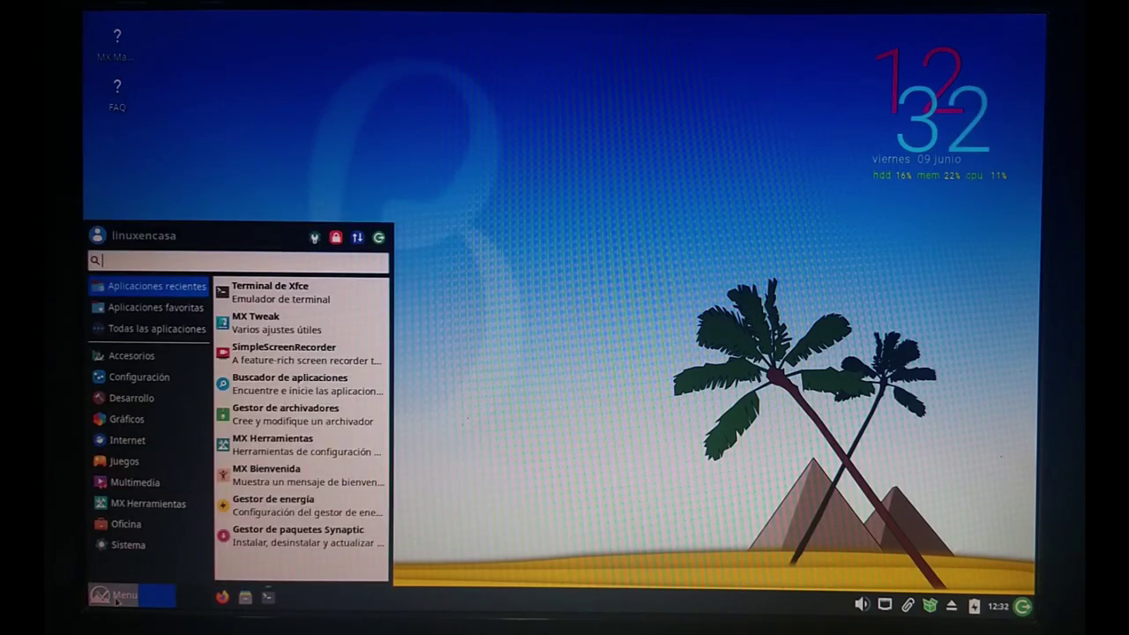
pyautogui.click(545, 449)
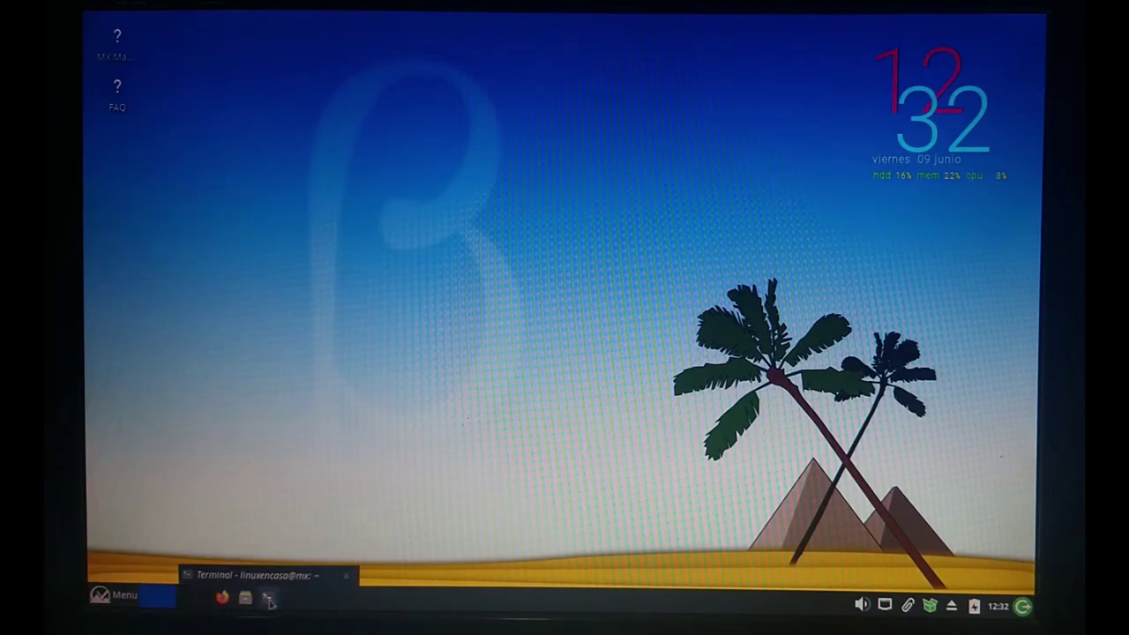
pyautogui.click(267, 597)
pyautogui.click(1004, 23)
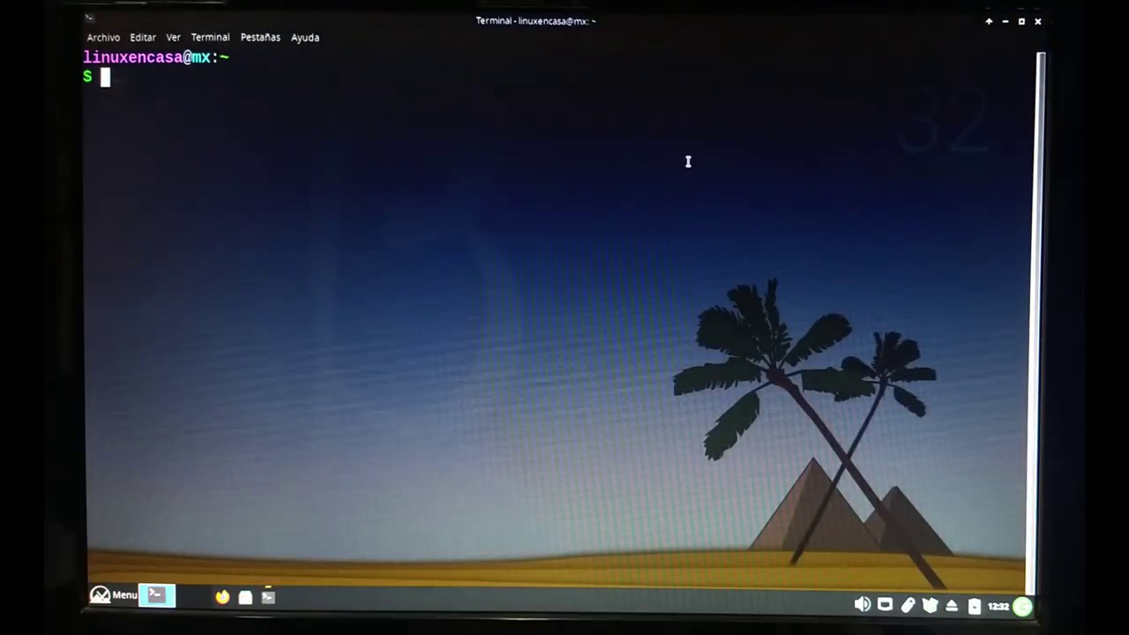
# Refresh the package lists with sudo apt update, which reports 106 upgradable packages.
pyautogui.write('sud')
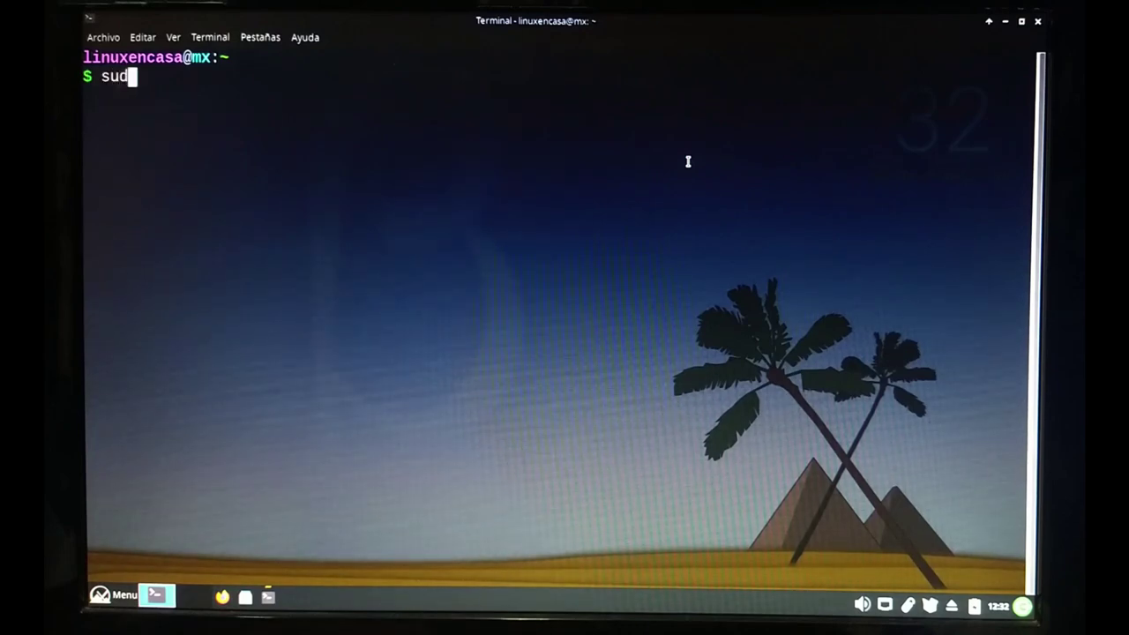
pyautogui.write('o apt update')
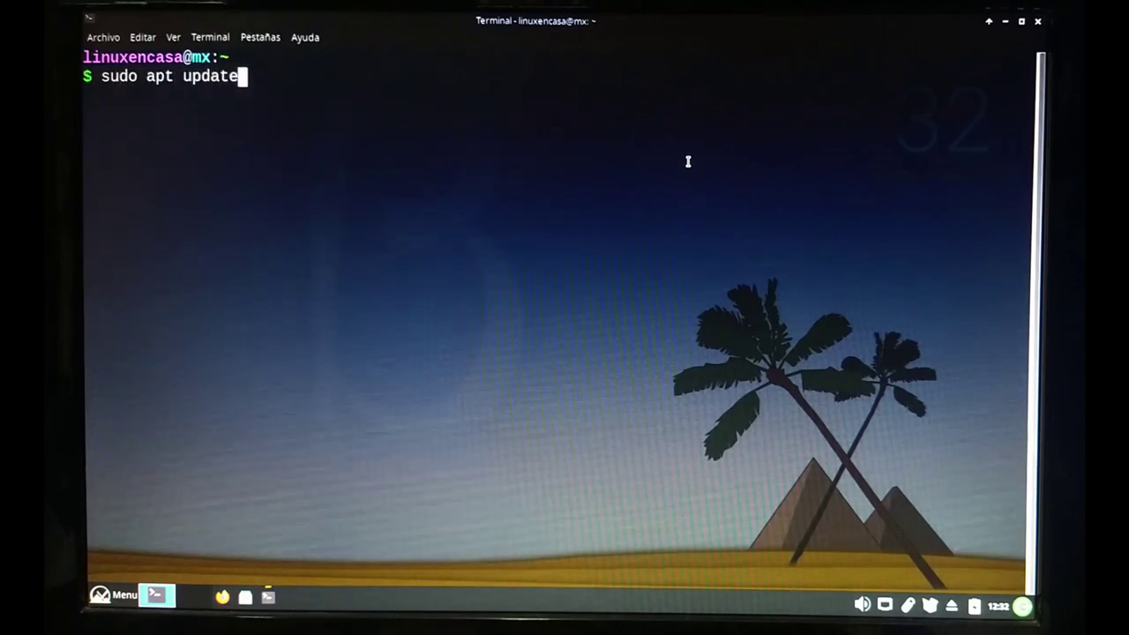
pyautogui.press('Return')
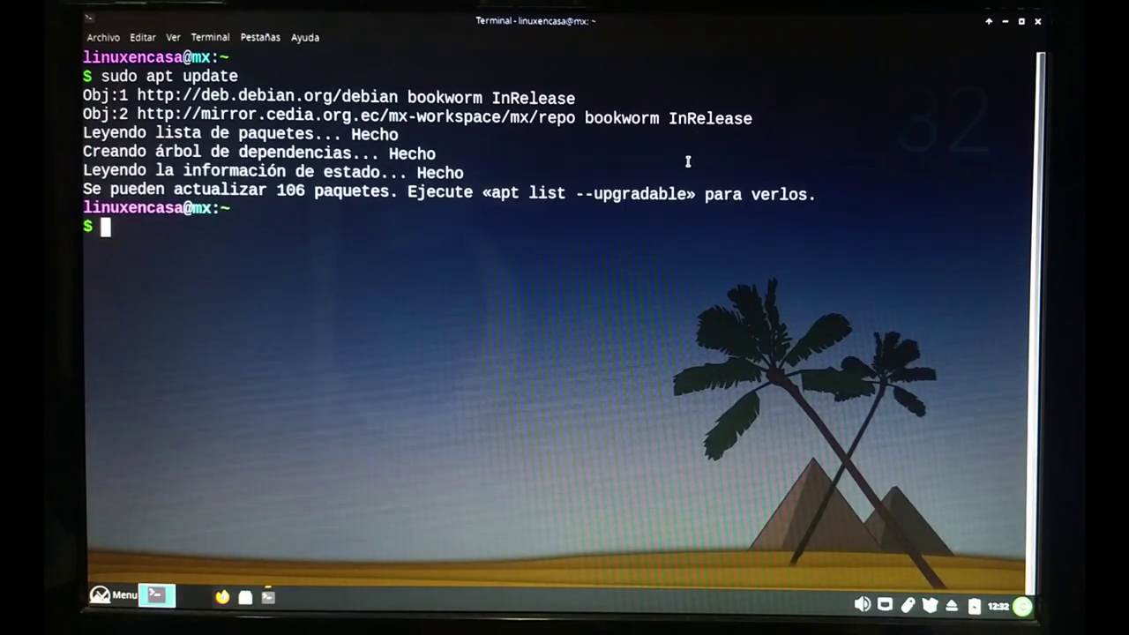
pyautogui.write('sudo apt u')
# Upgrade the system with sudo apt upgrade, confirming the 106 package upgrades.
pyautogui.press('BackSpace')
pyautogui.press('BackSpace')
pyautogui.press('BackSpace')
pyautogui.press('BackSpace')
pyautogui.press('BackSpace')
pyautogui.press('BackSpace')
pyautogui.press('BackSpace')
pyautogui.press('BackSpace')
pyautogui.press('BackSpace')
pyautogui.press('BackSpace')
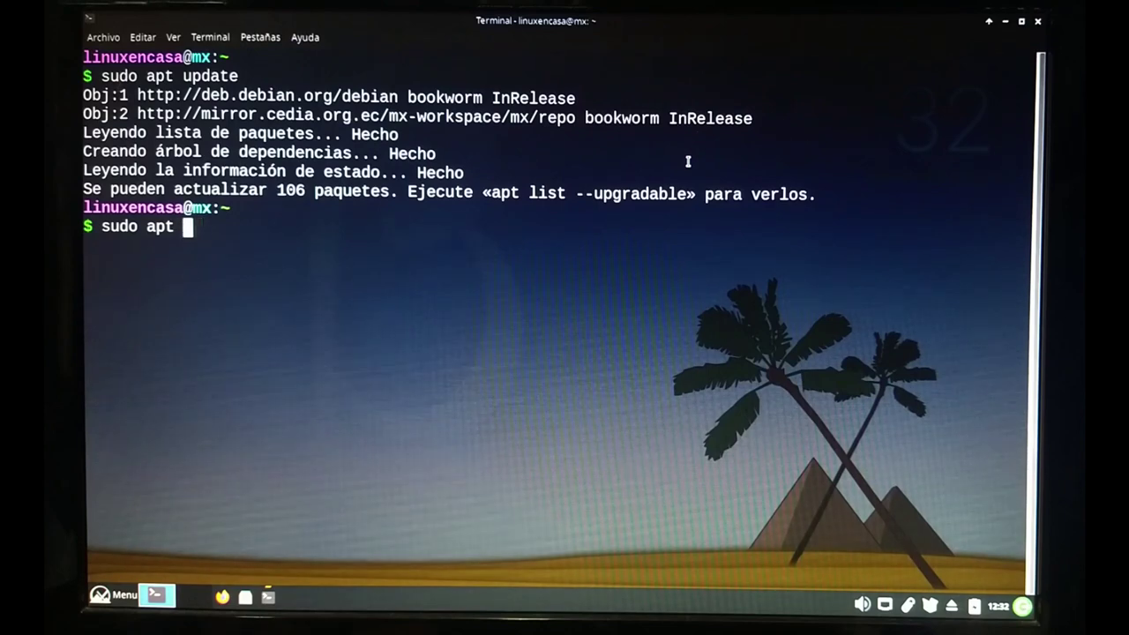
pyautogui.write('apt upgra')
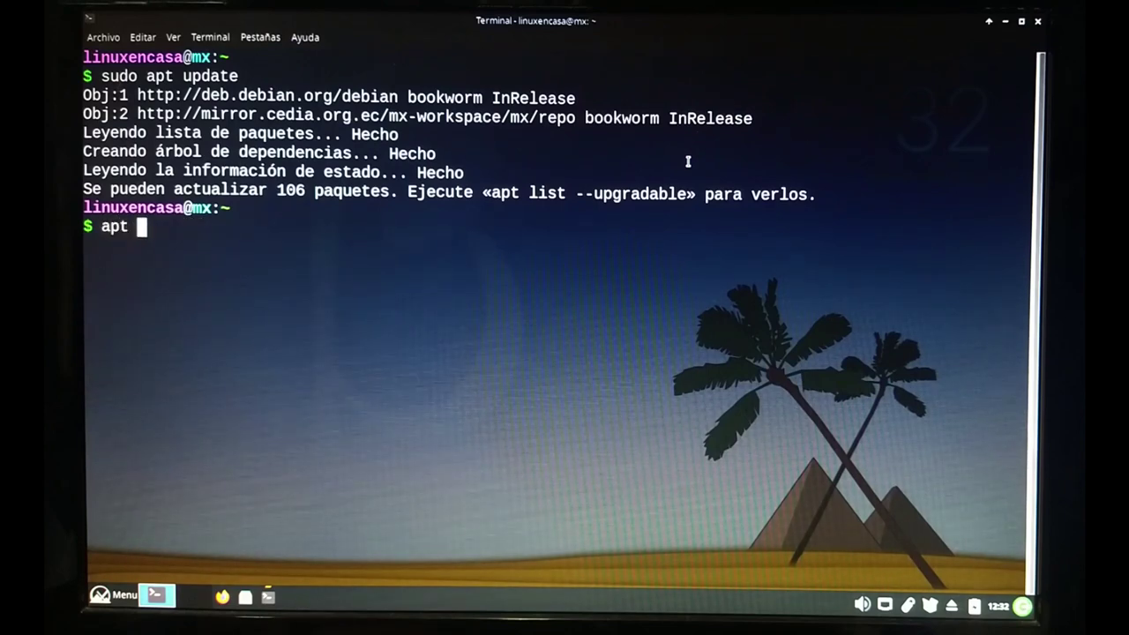
pyautogui.write('de')
pyautogui.press('Return')
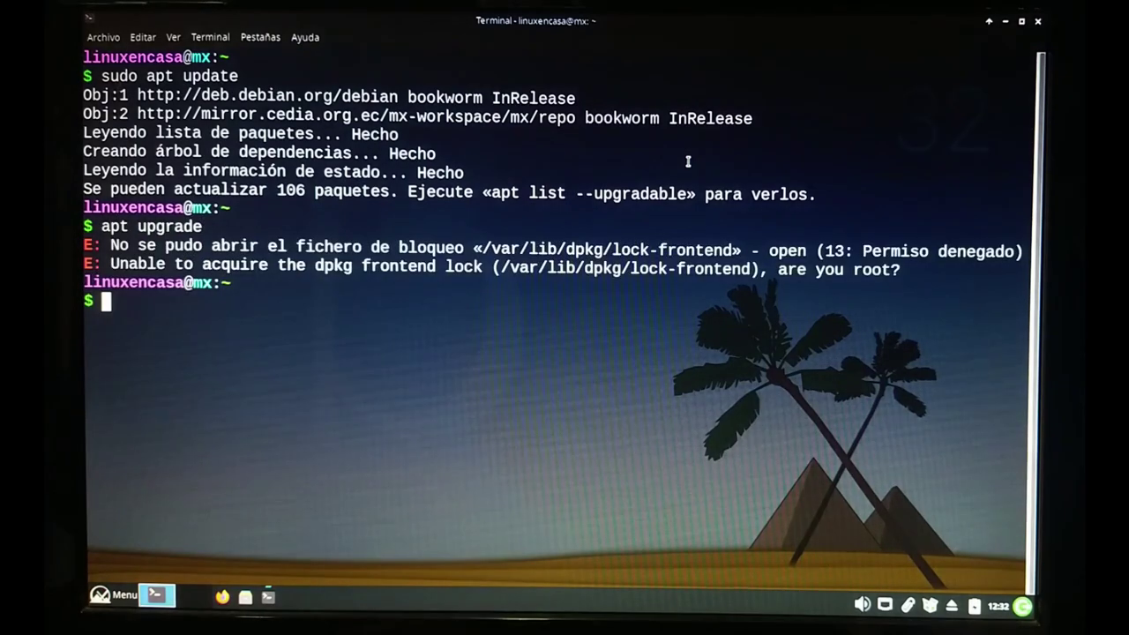
pyautogui.write('sudo ')
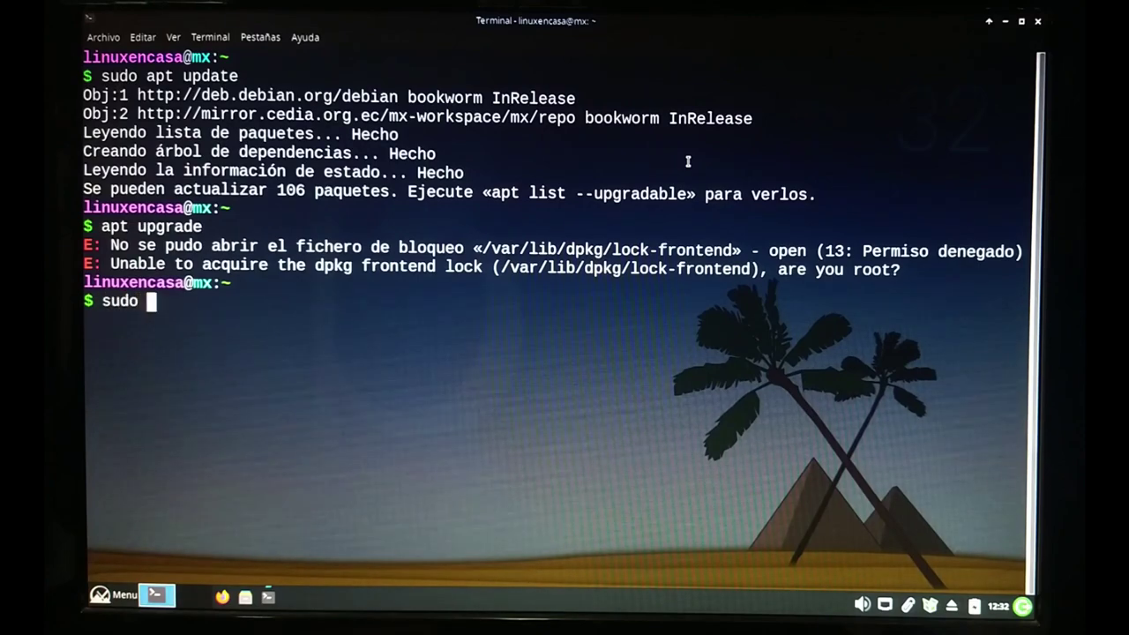
pyautogui.write('apt upgrade')
pyautogui.press('Return')
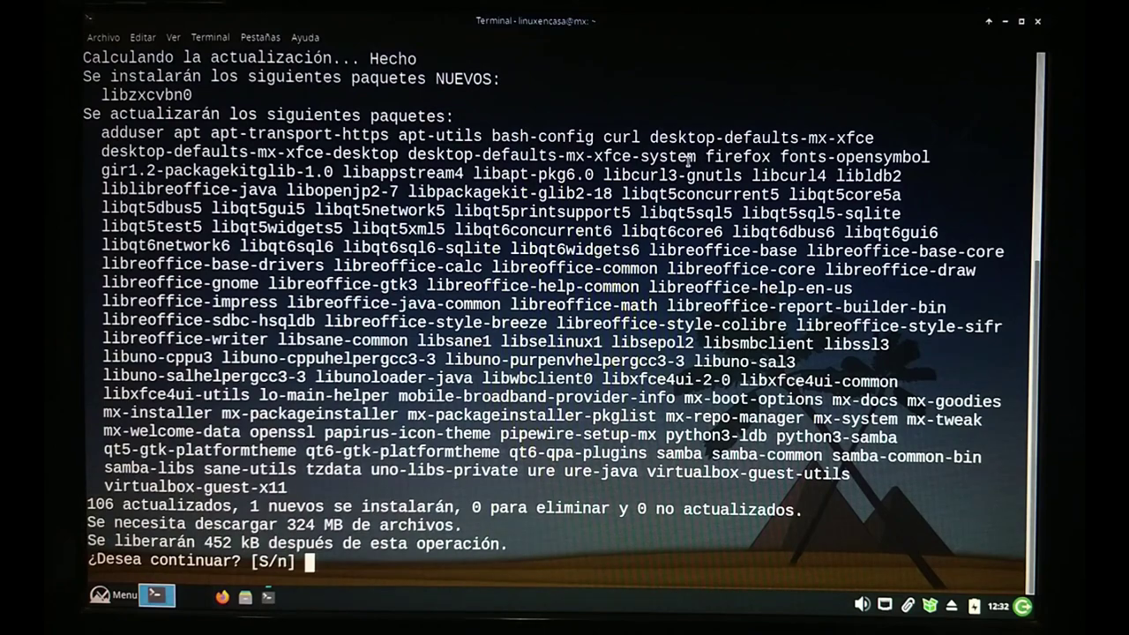
pyautogui.press('Return')
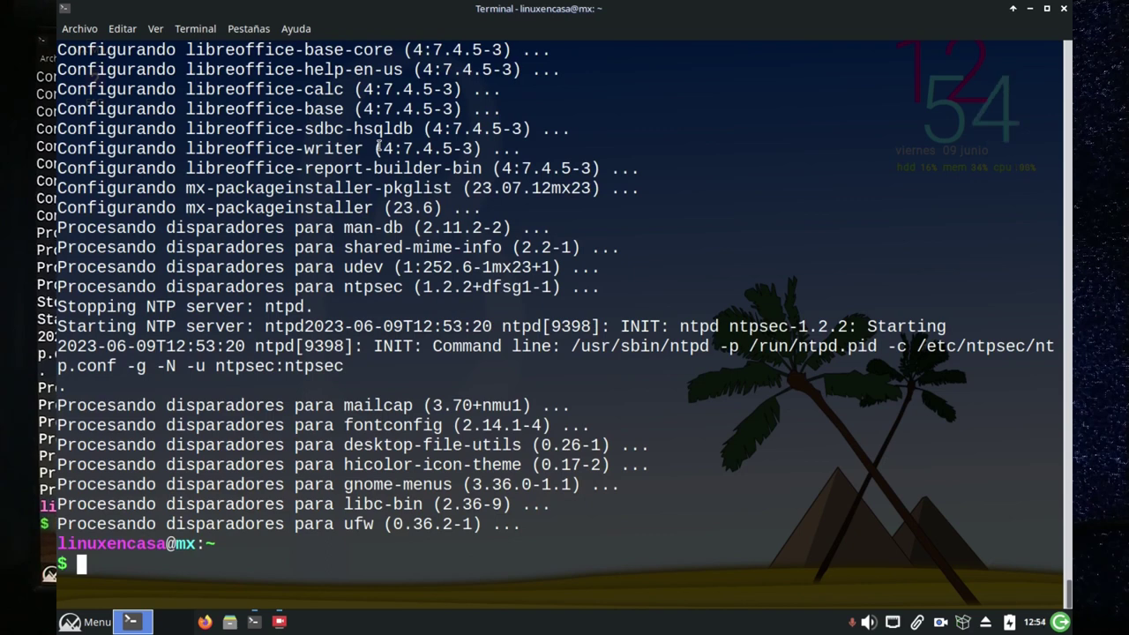
# Clear the terminal and display the system summary with neofetch.
pyautogui.write('clear')
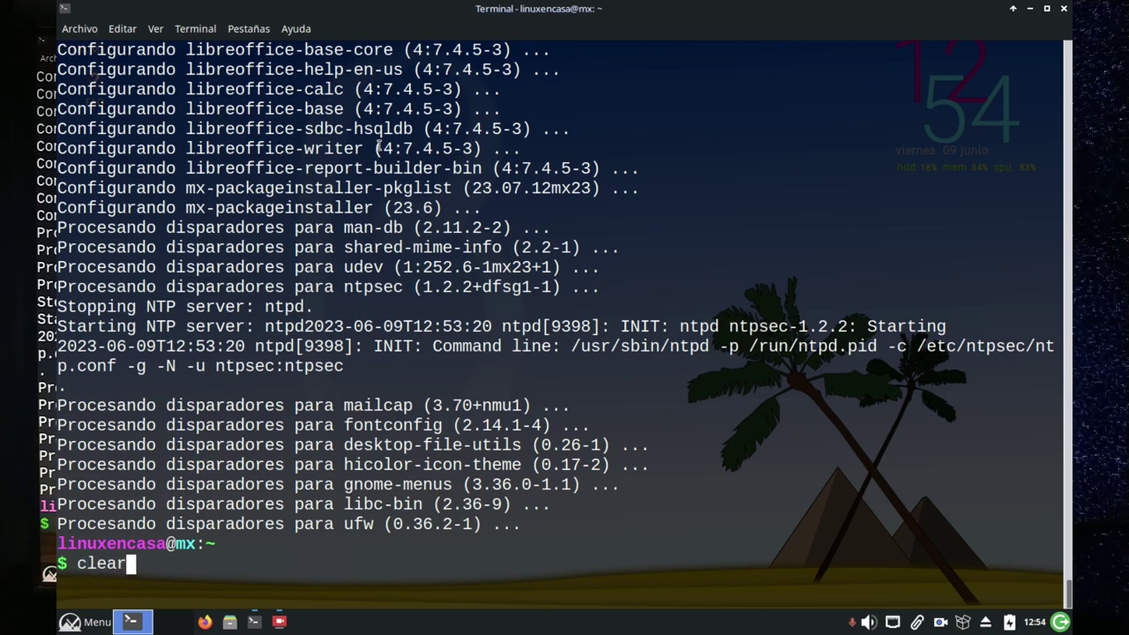
pyautogui.press('Return')
pyautogui.write('neofetch')
pyautogui.press('Return')
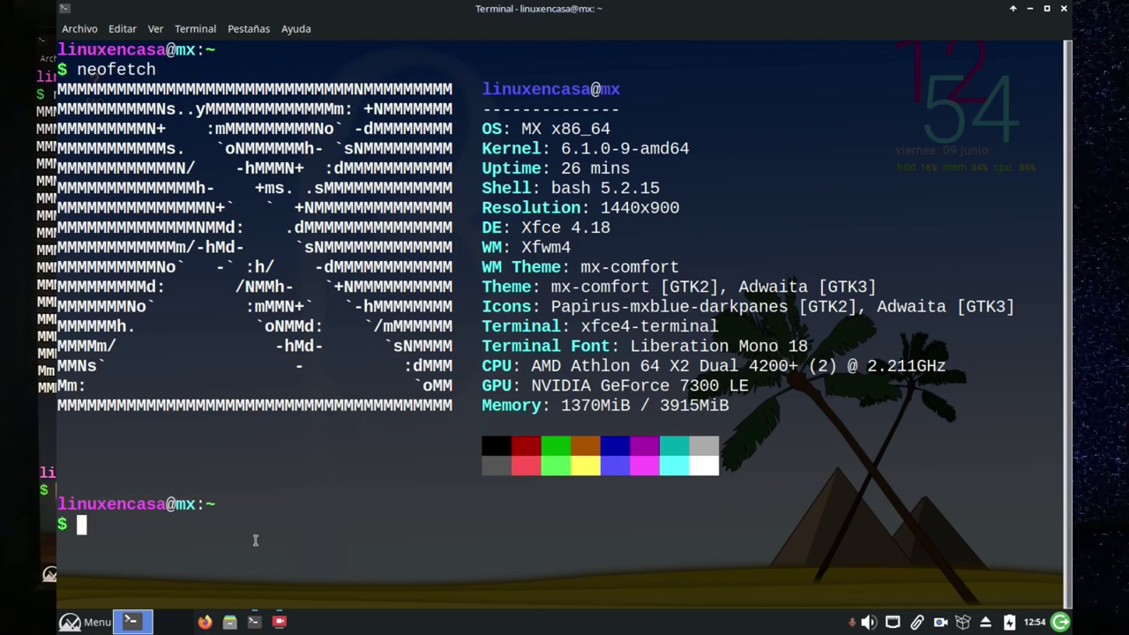
# Check memory with free -h and disk usage with df -h, then run sudo apt clean.
pyautogui.write('free -h')
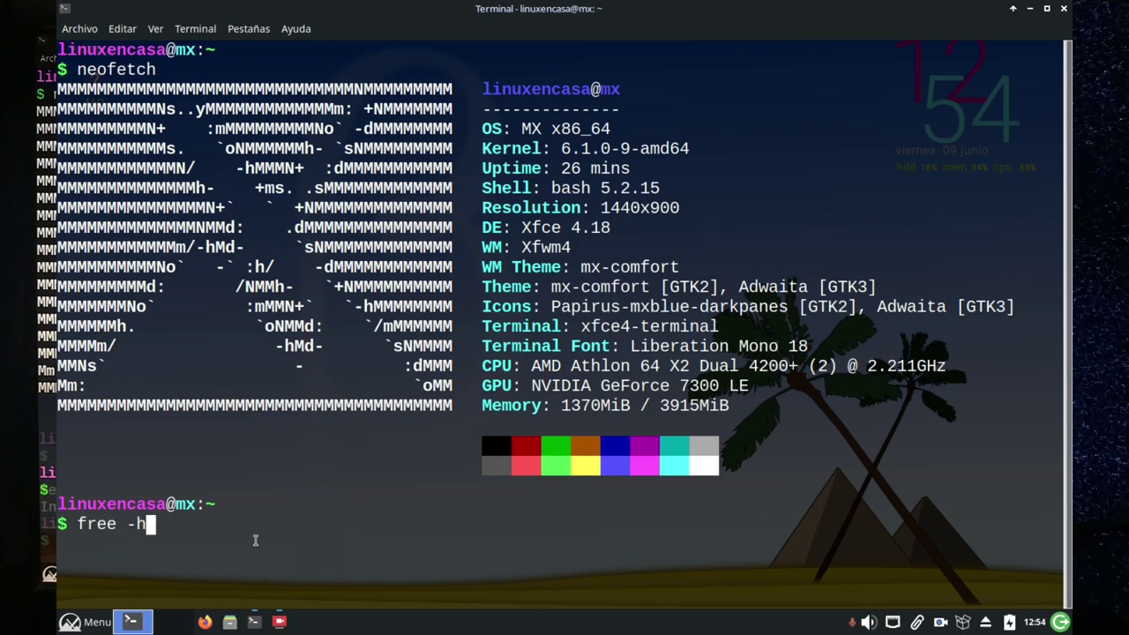
pyautogui.press('Return')
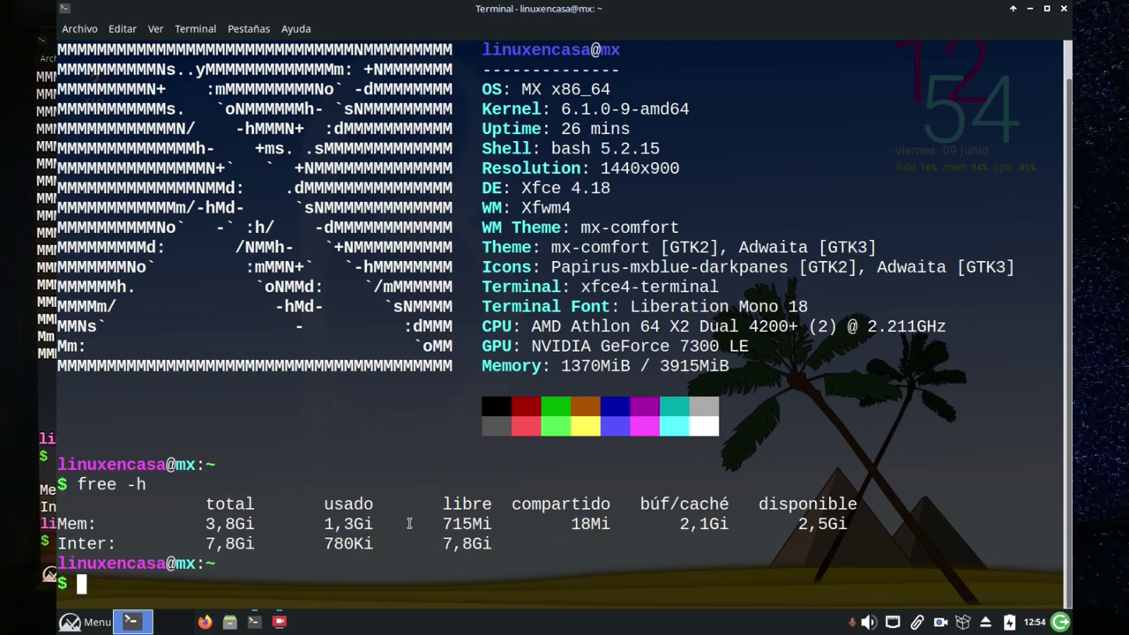
pyautogui.write('df -h')
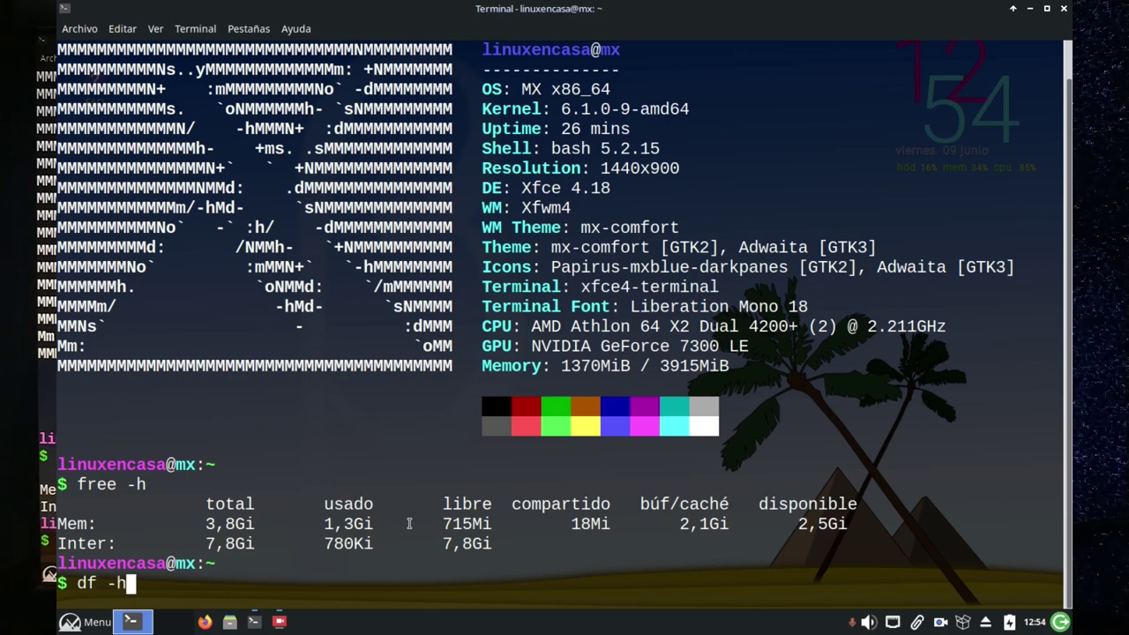
pyautogui.press('Return')
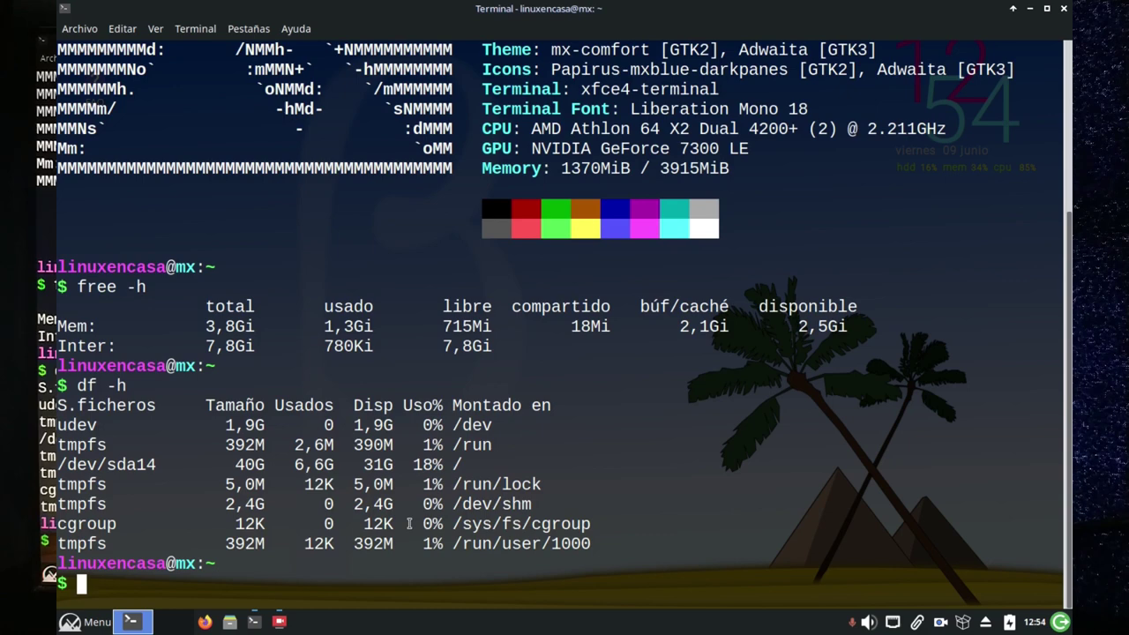
pyautogui.write('sudo apt')
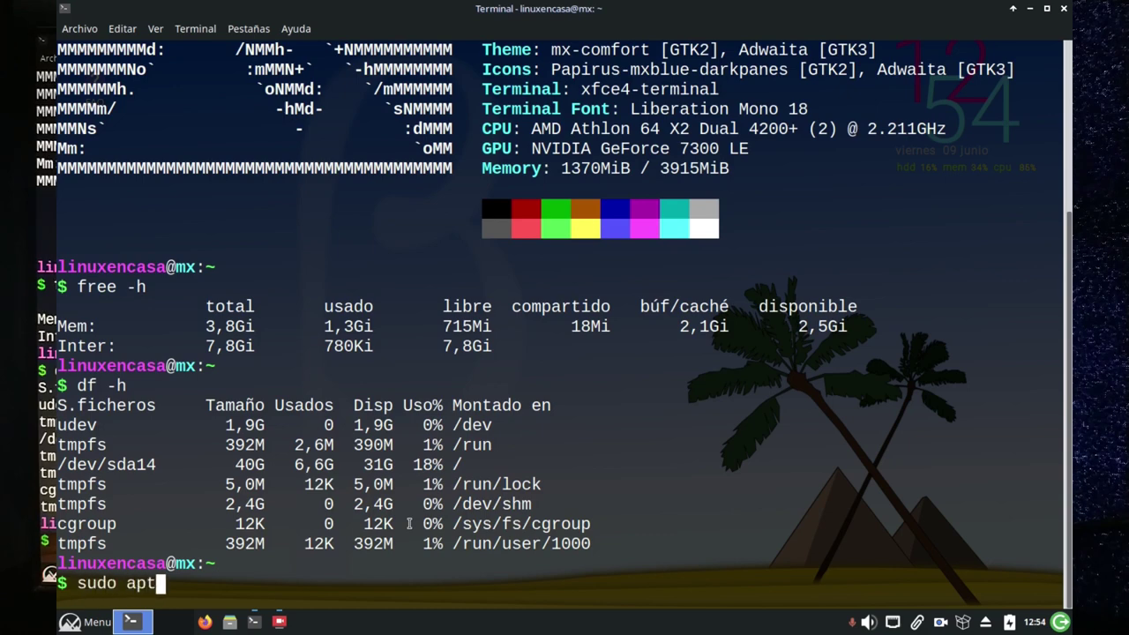
pyautogui.write(' clean')
pyautogui.press('Return')
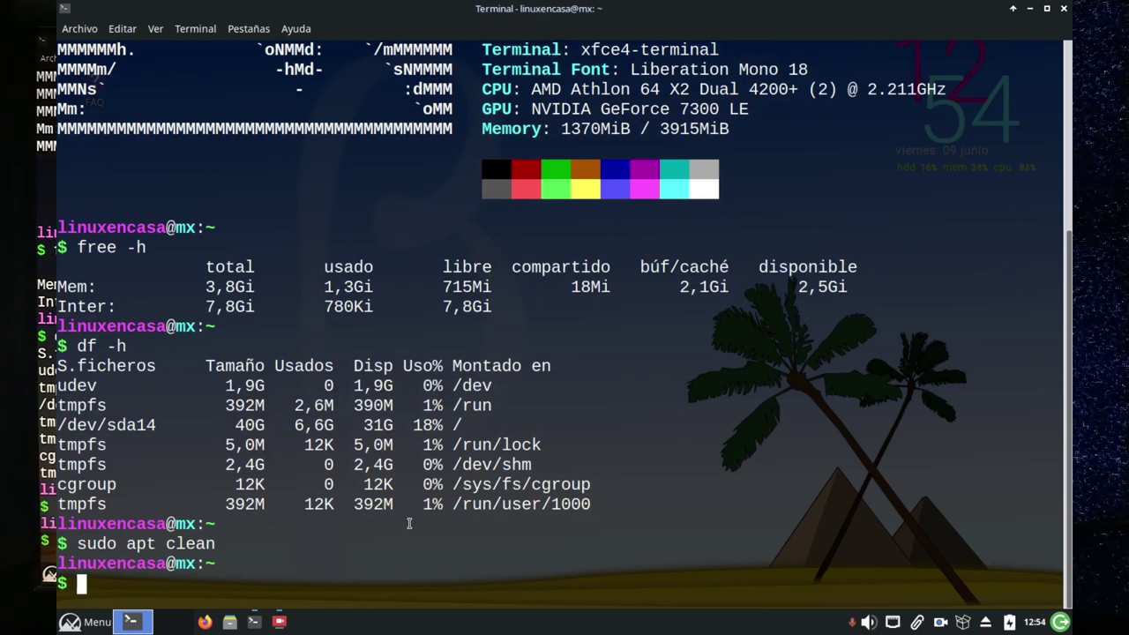
# Re-run df -h to confirm /dev/sda14 now uses 6,5G, then exit the terminal.
pyautogui.write('df -h')
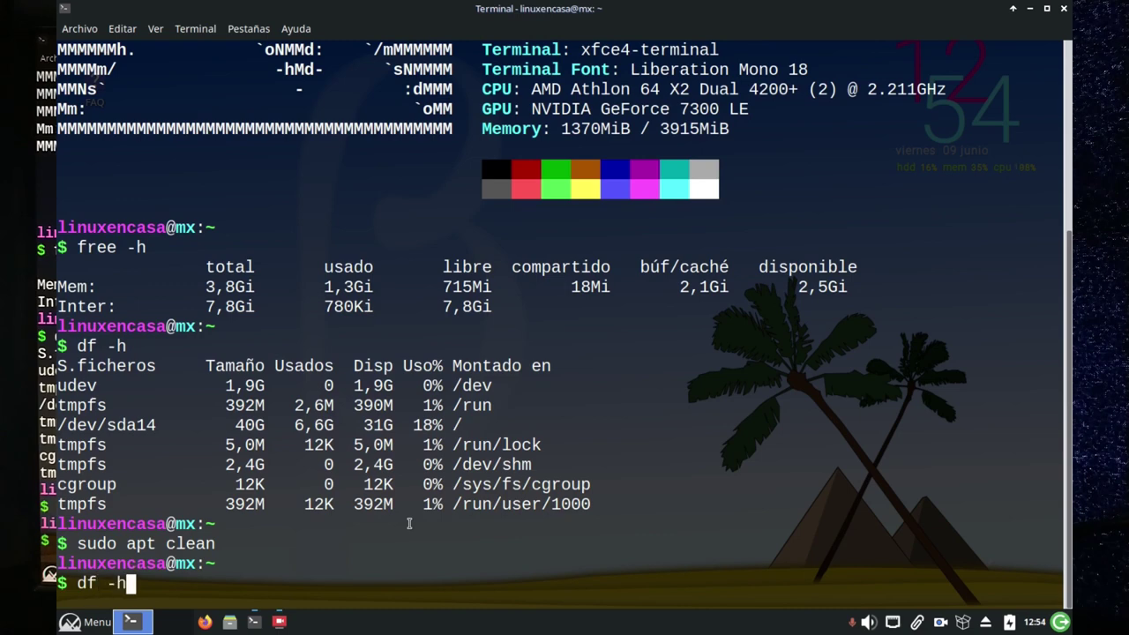
pyautogui.press('Return')
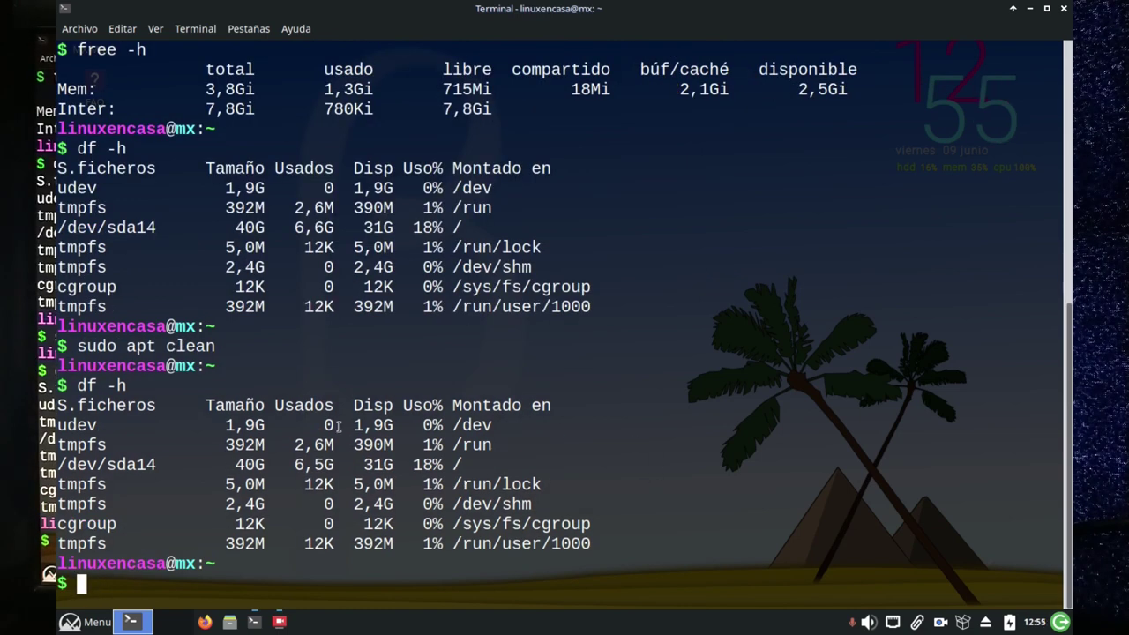
pyautogui.moveTo(334, 463); pyautogui.dragTo(303, 464)
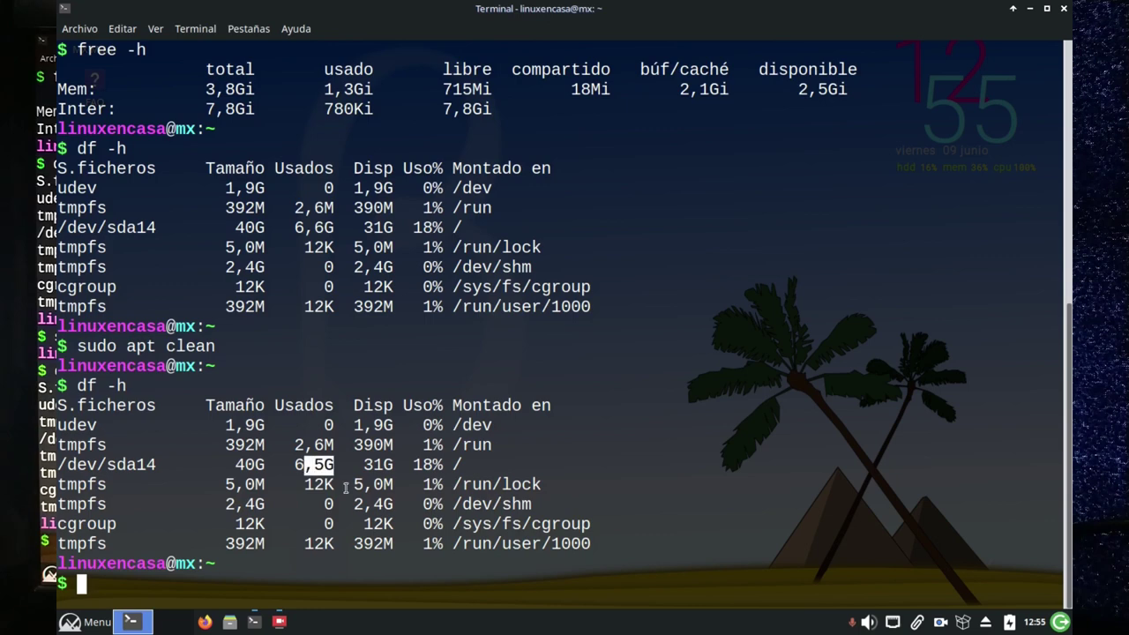
pyautogui.write('exit')
pyautogui.press('Return')
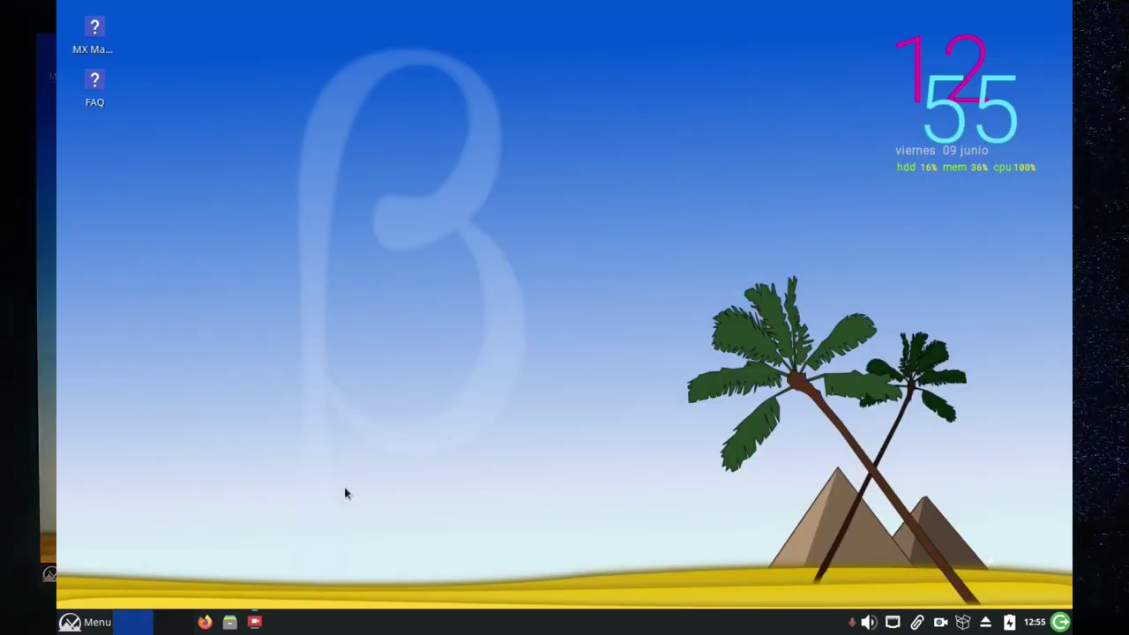
# Request logging out of the Xfce session via the Whisker menu's log-out option.
pyautogui.click(76, 623)
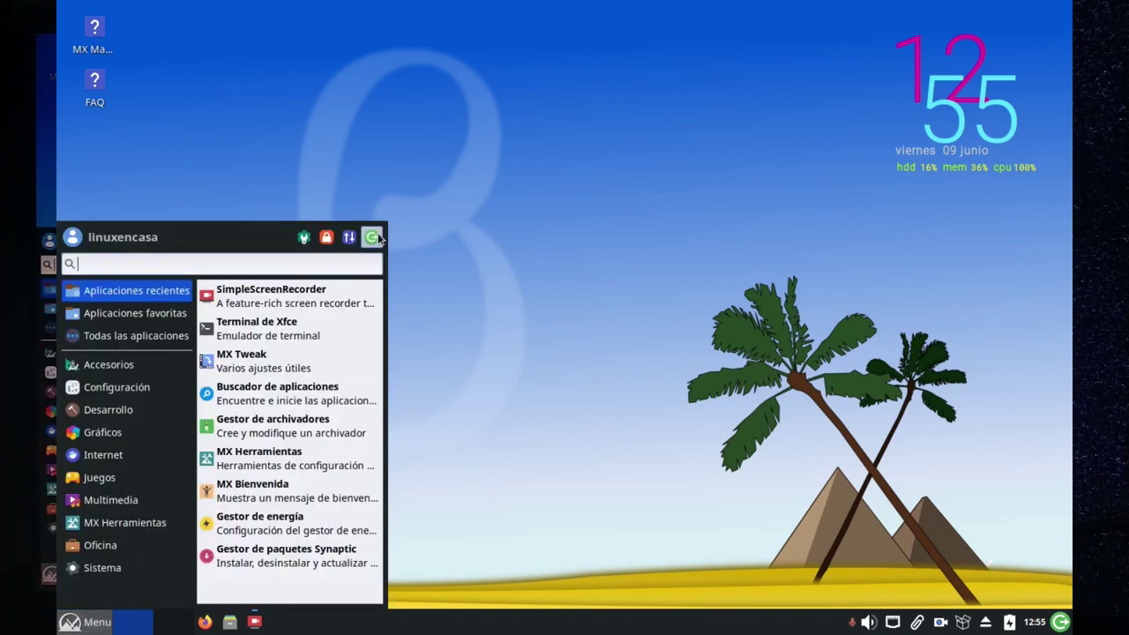
pyautogui.click(377, 236)
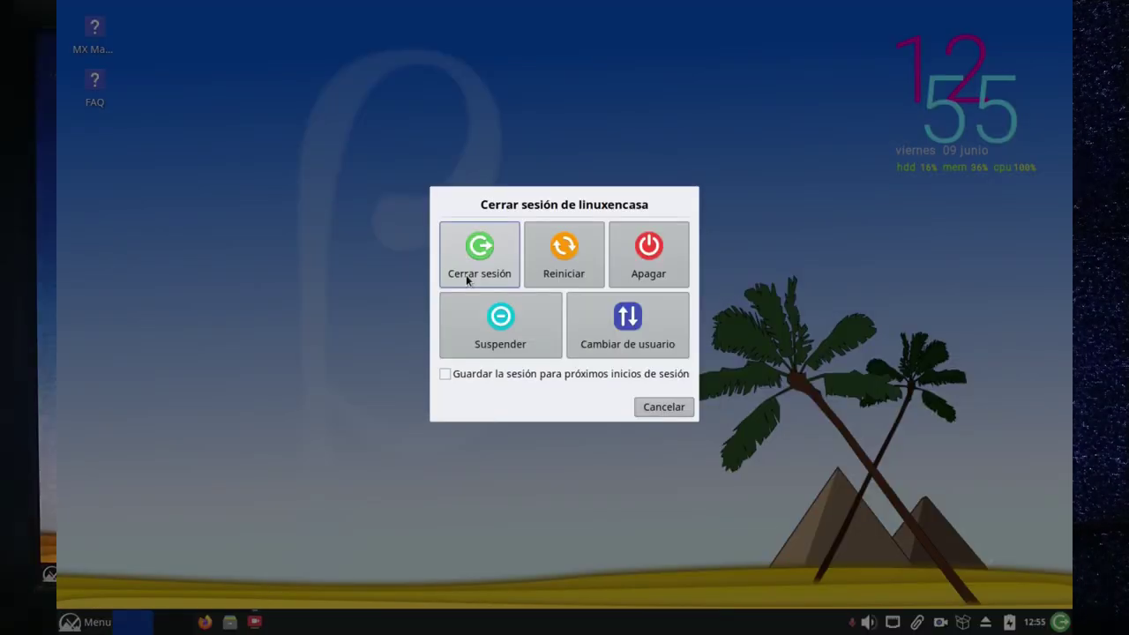
pyautogui.click(651, 254)
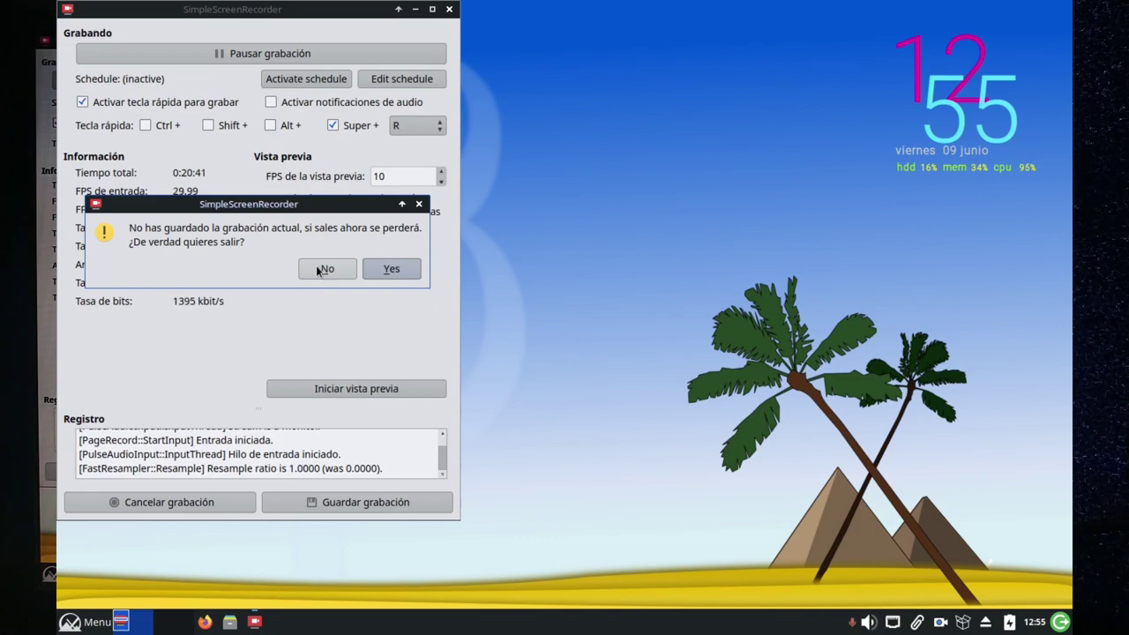
# Save the SimpleScreenRecorder recording instead of discarding it, and close the recorder.
pyautogui.click(321, 269)
pyautogui.click(332, 502)
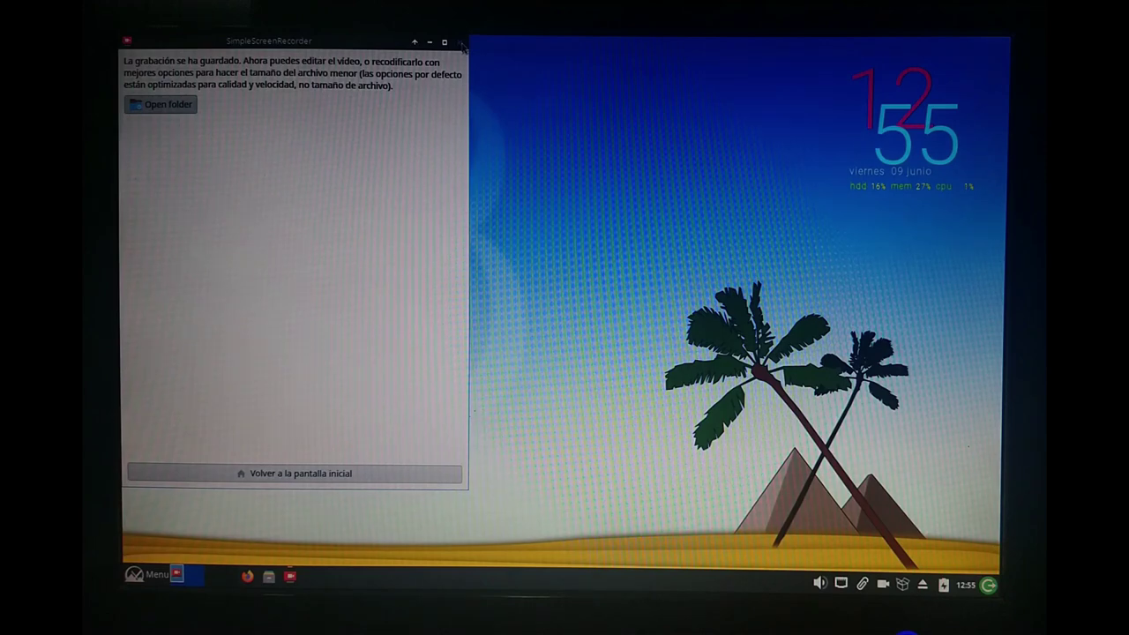
pyautogui.click(462, 45)
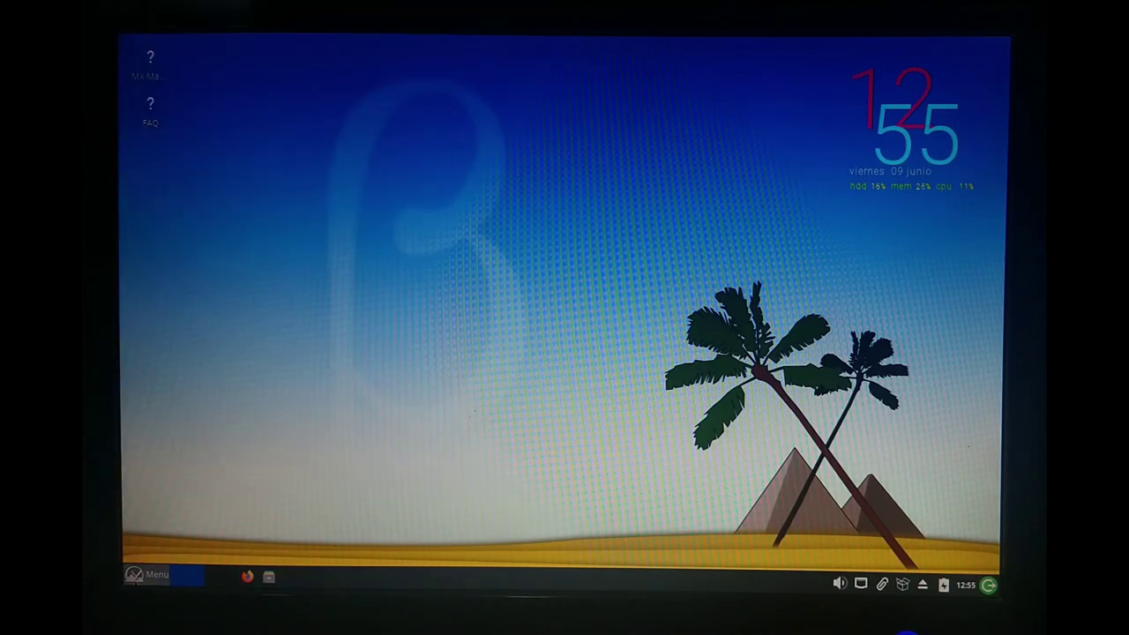
# Log out from the Whisker menu and choose Apagar to shut down the system.
pyautogui.click(133, 575)
pyautogui.click(516, 286)
pyautogui.click(633, 262)
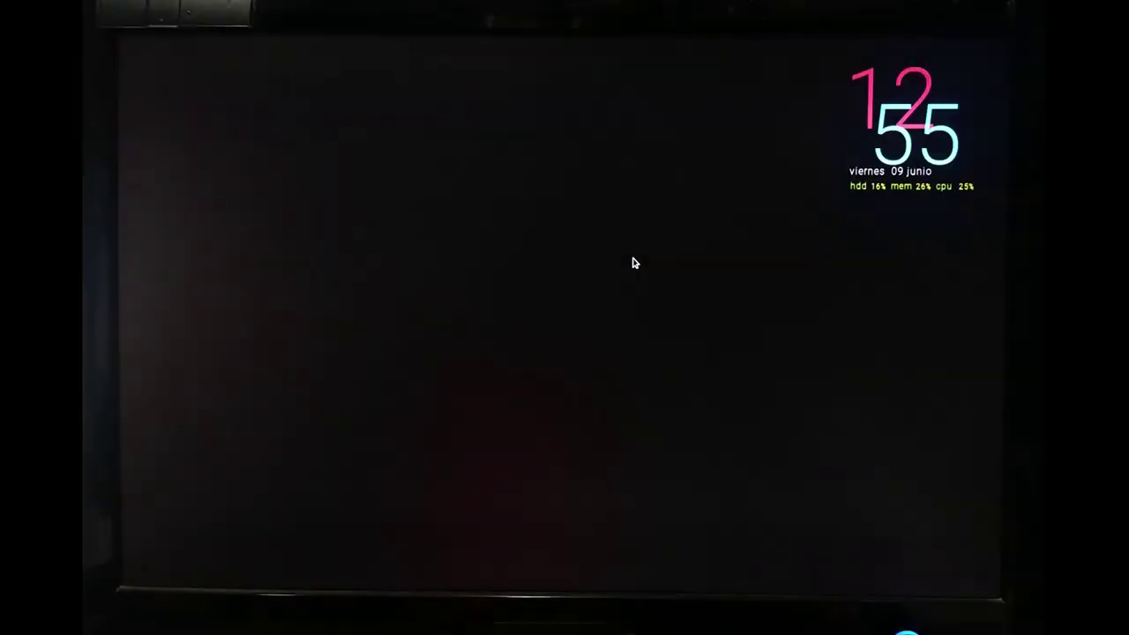